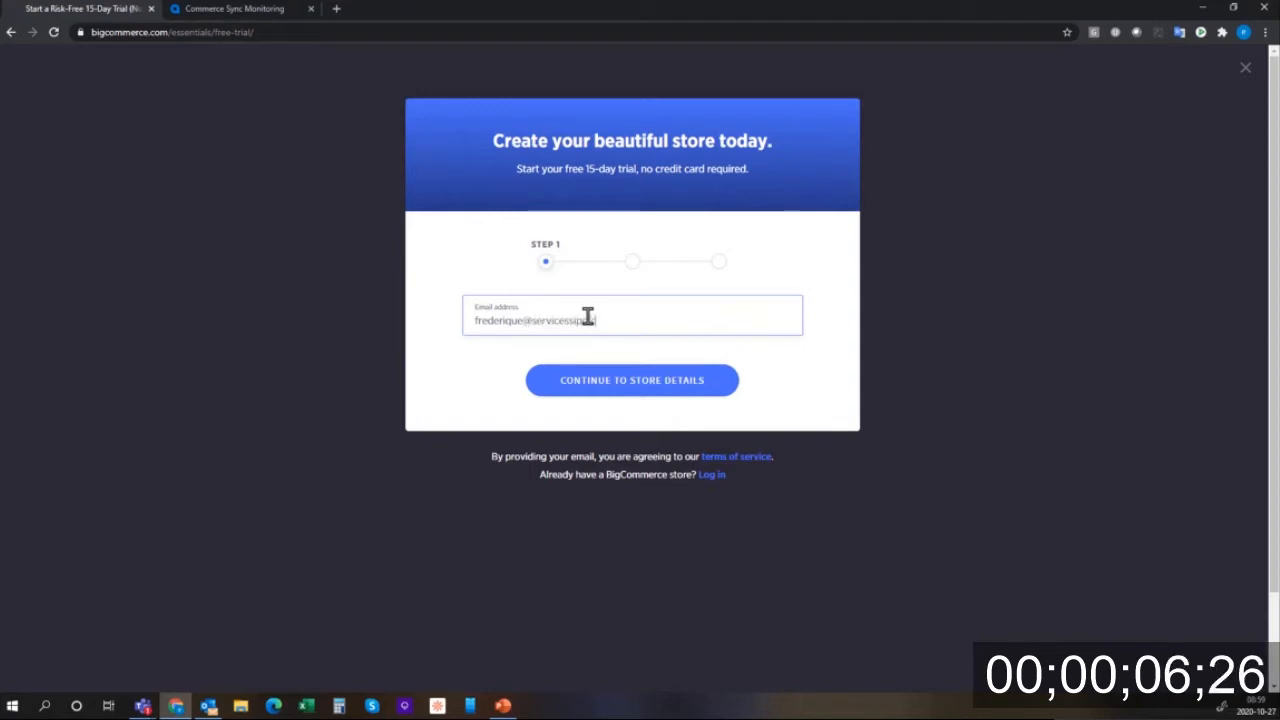
# - Enter the store name 'Have an Acumatica Day' and the account password
pyautogui.click(651, 378)
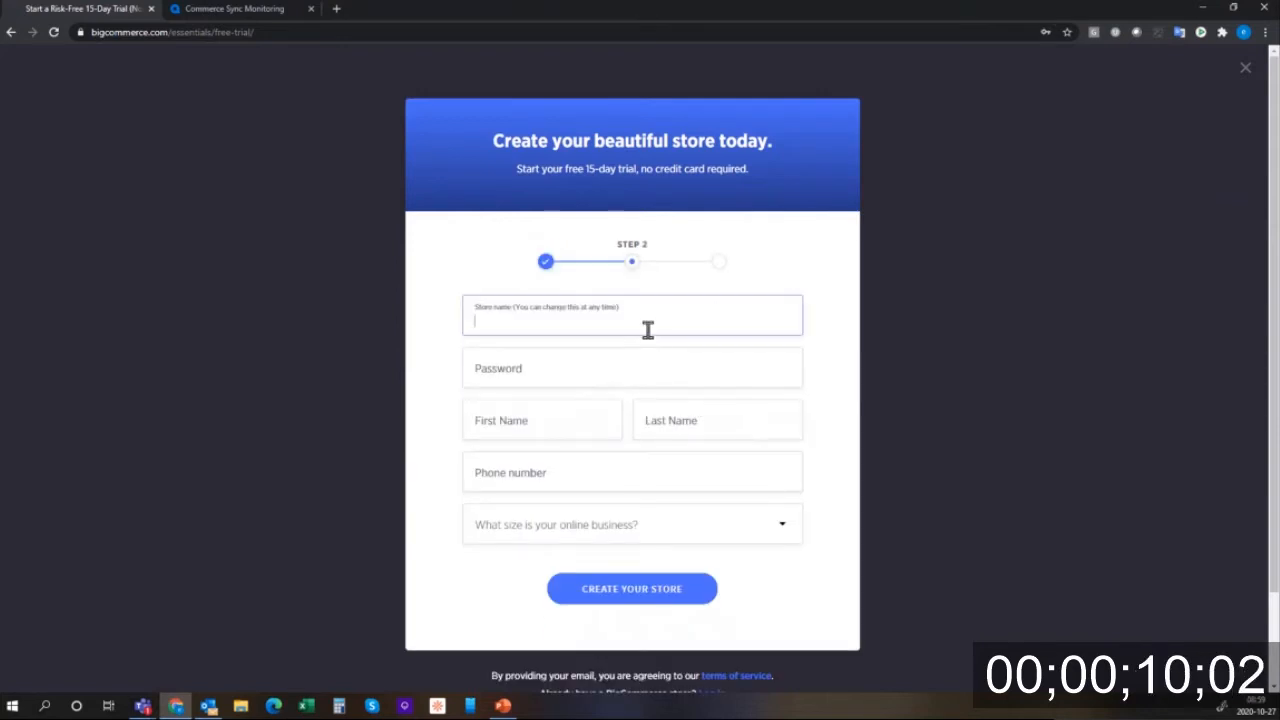
pyautogui.write('Have an Acumatica Day')
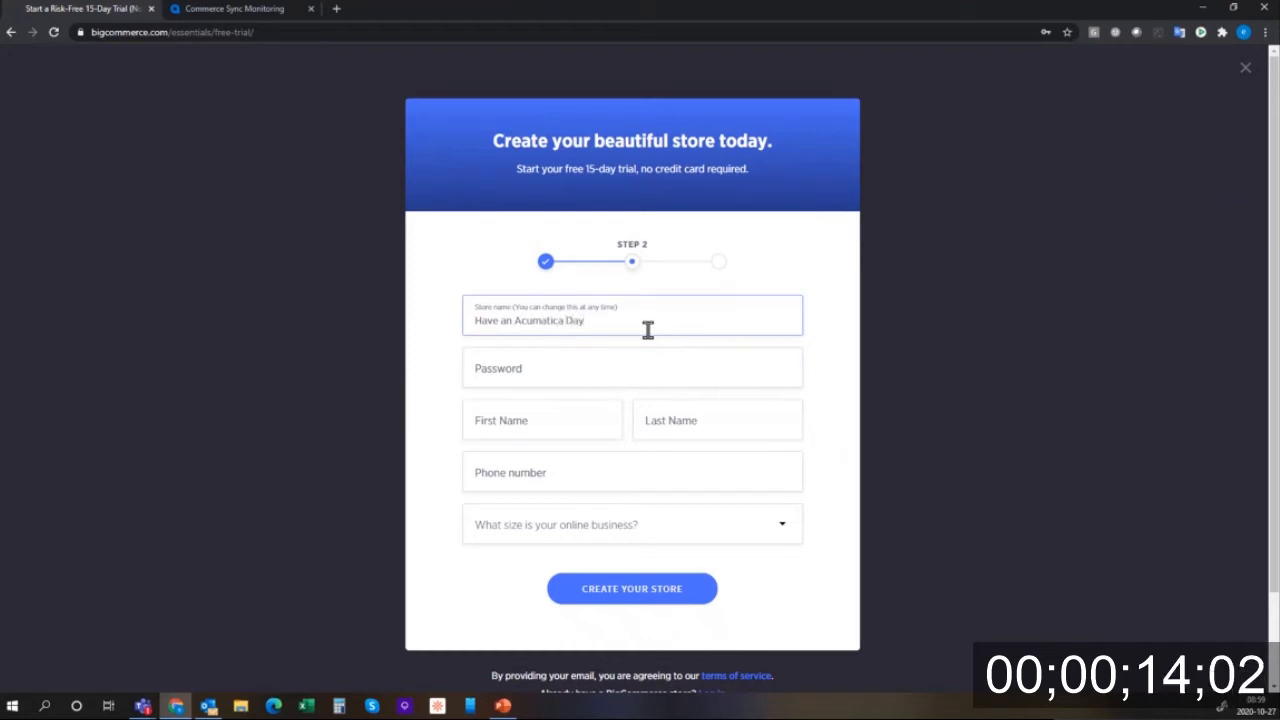
pyautogui.click(586, 371)
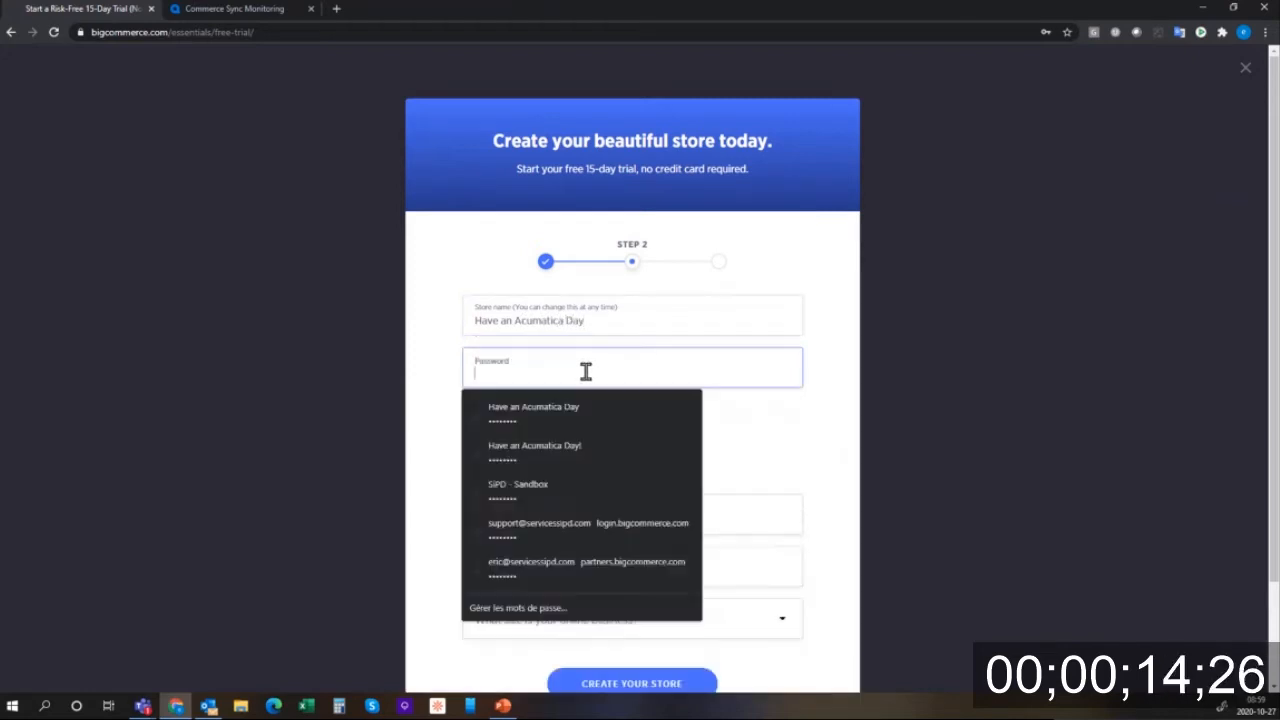
pyautogui.write('12')
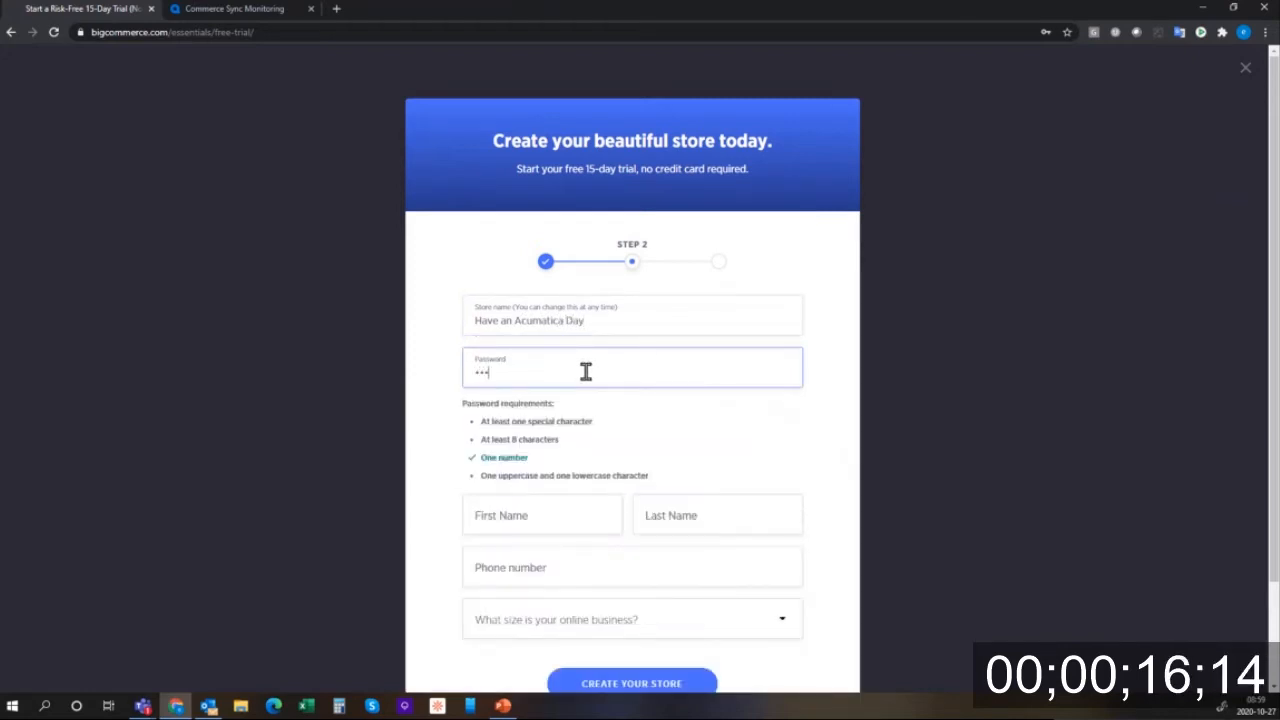
pyautogui.press('Tab')
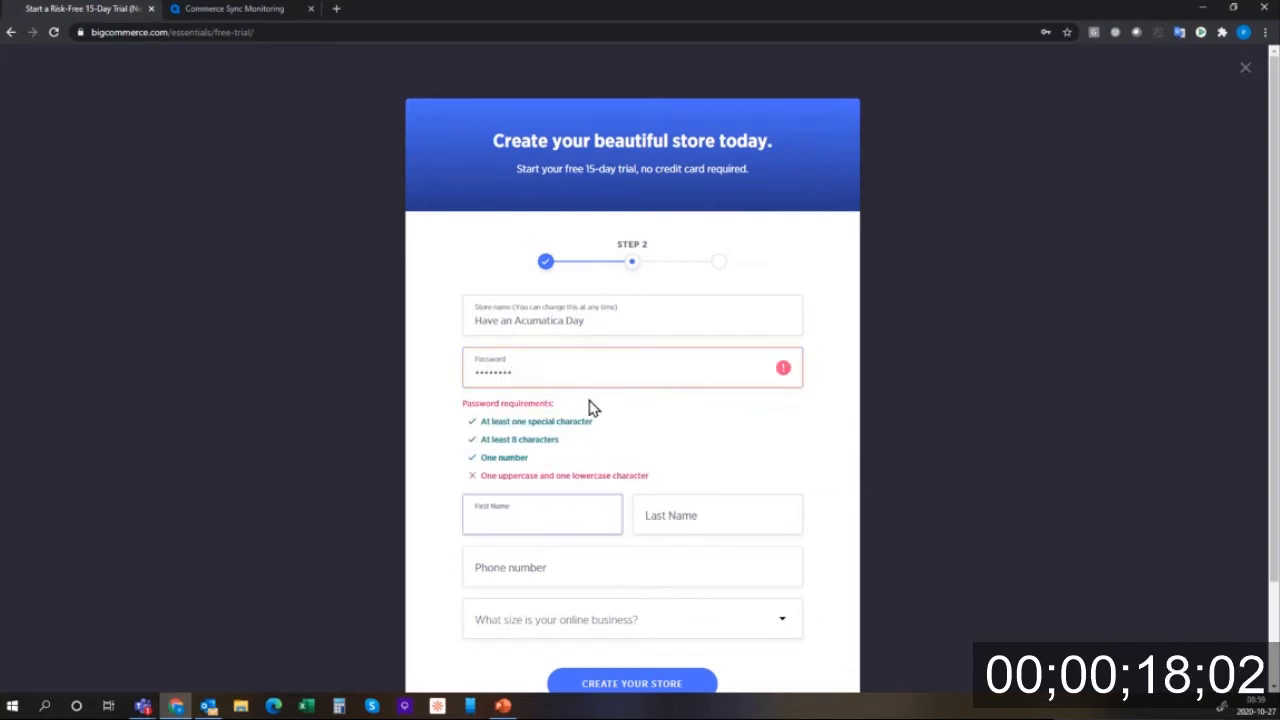
pyautogui.click(552, 365)
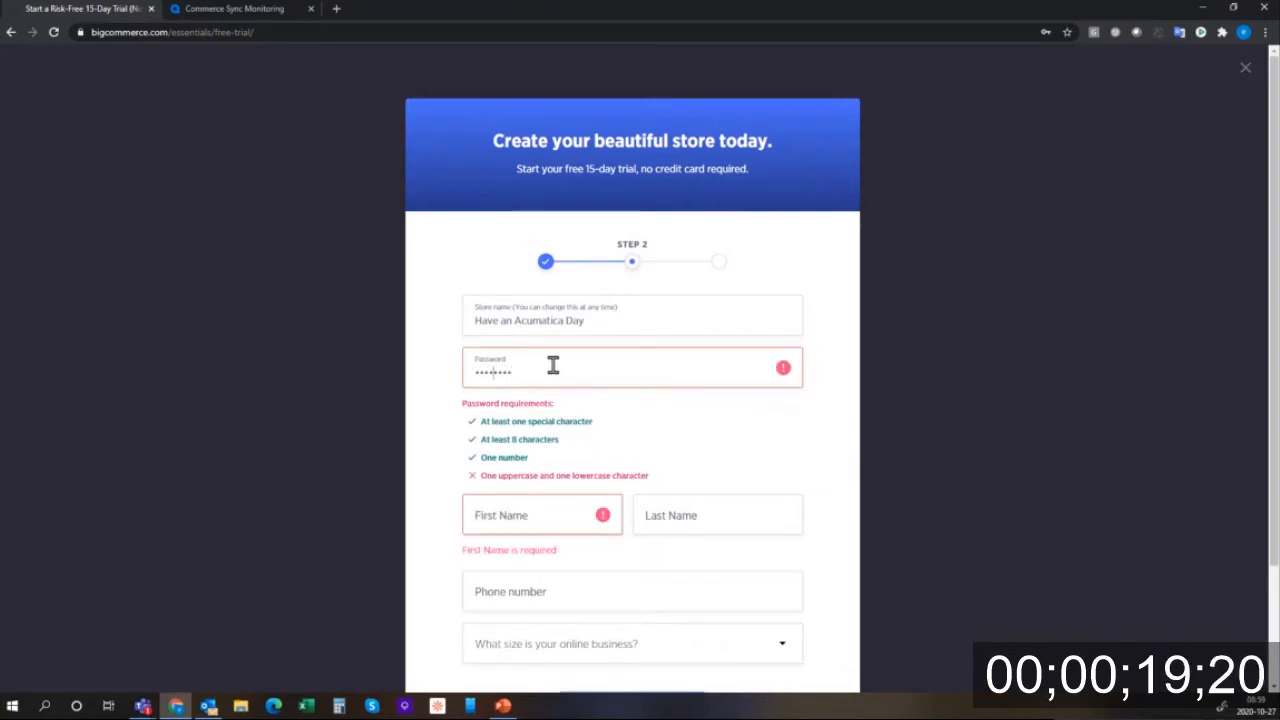
pyautogui.press('Left')
pyautogui.press('Left')
pyautogui.press('Left')
pyautogui.write('A')
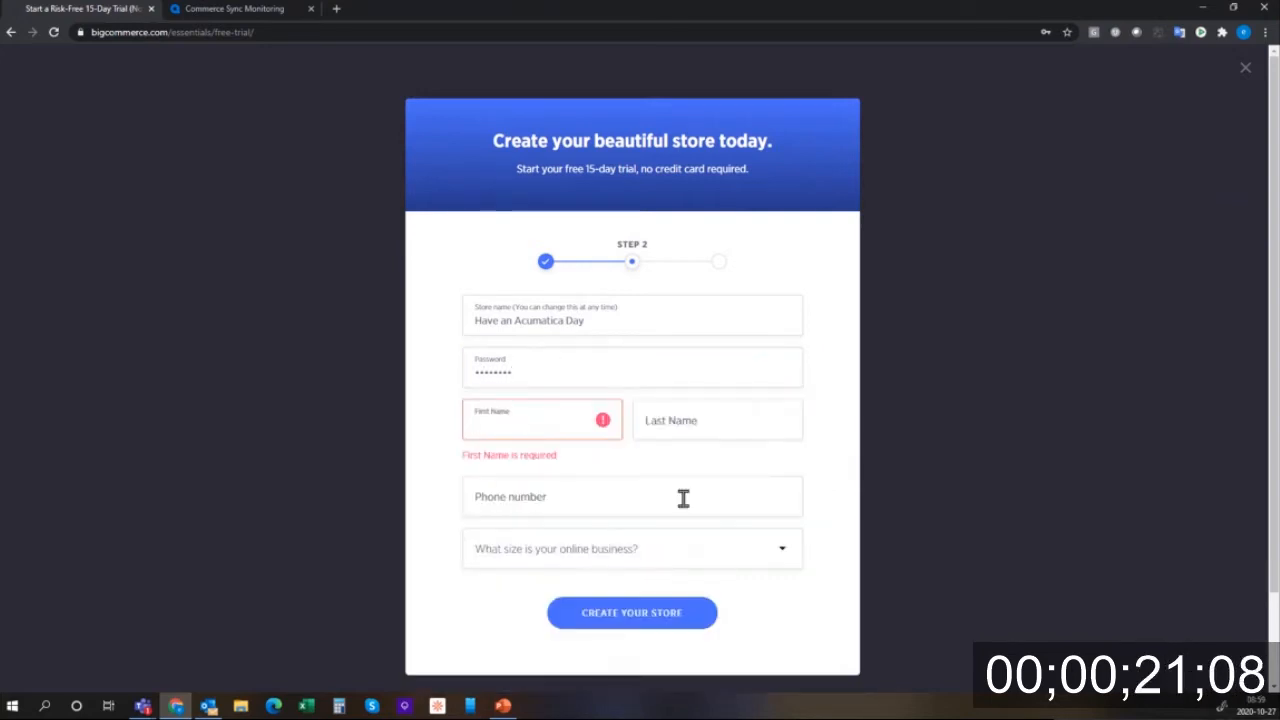
# - Fill in the owner's first name, last name and phone, choose the no-revenue business size, and create the store
pyautogui.press('Tab')
pyautogui.press('Tab')
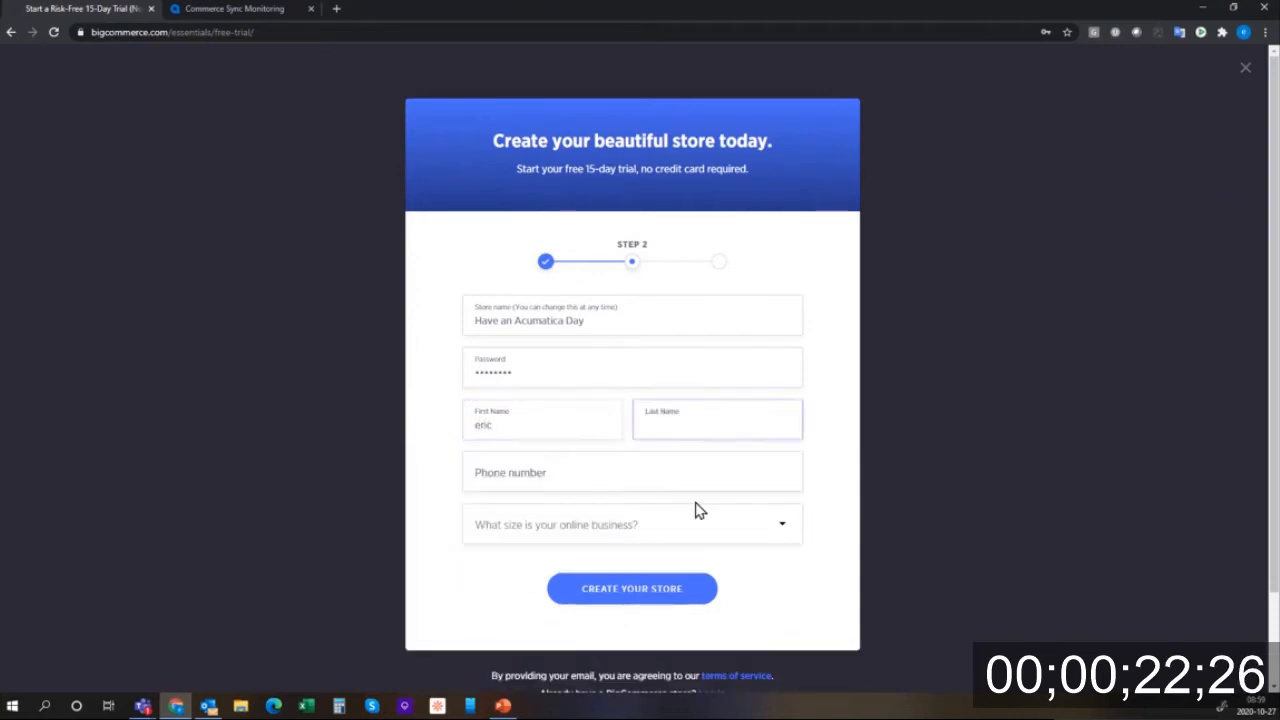
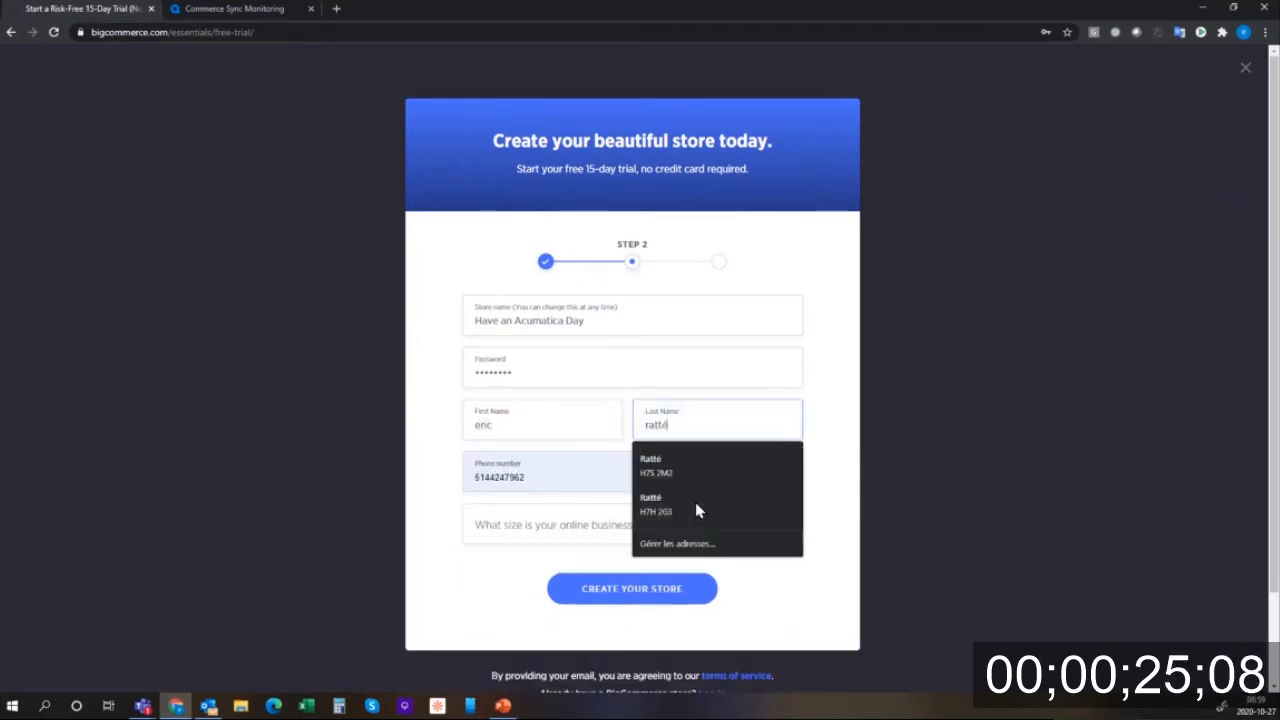
pyautogui.press('Tab')
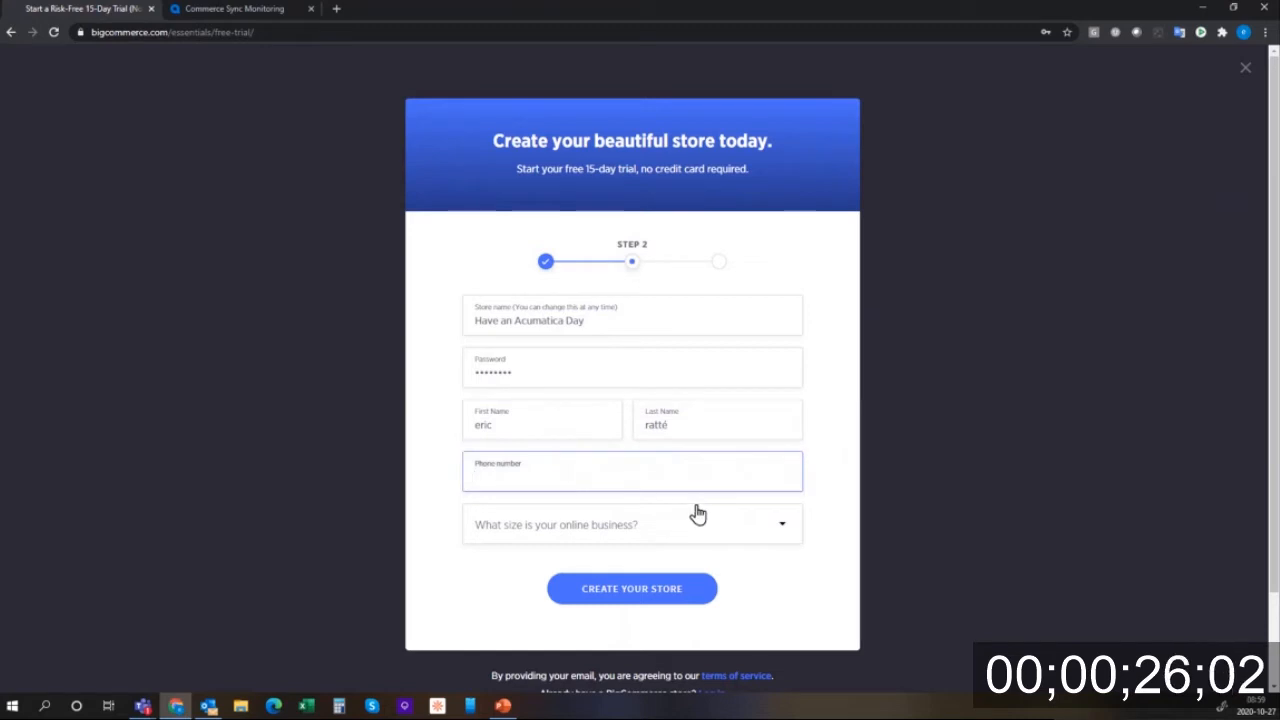
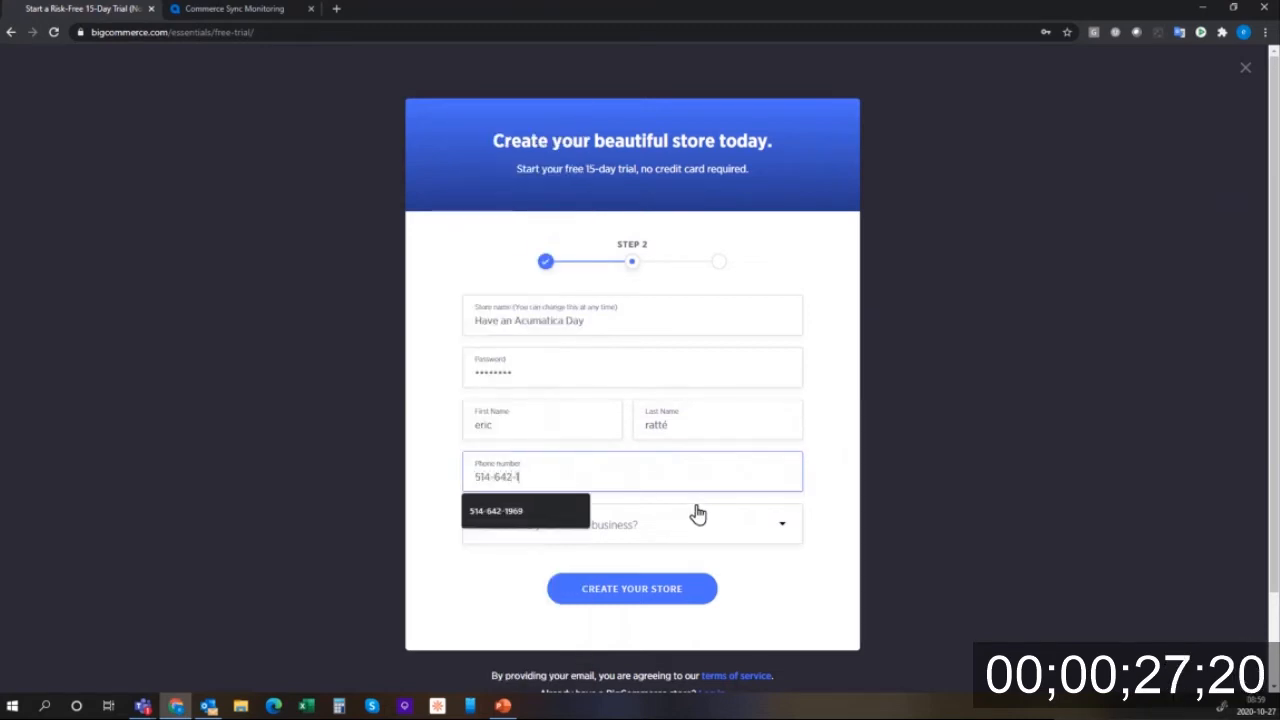
pyautogui.click(780, 526)
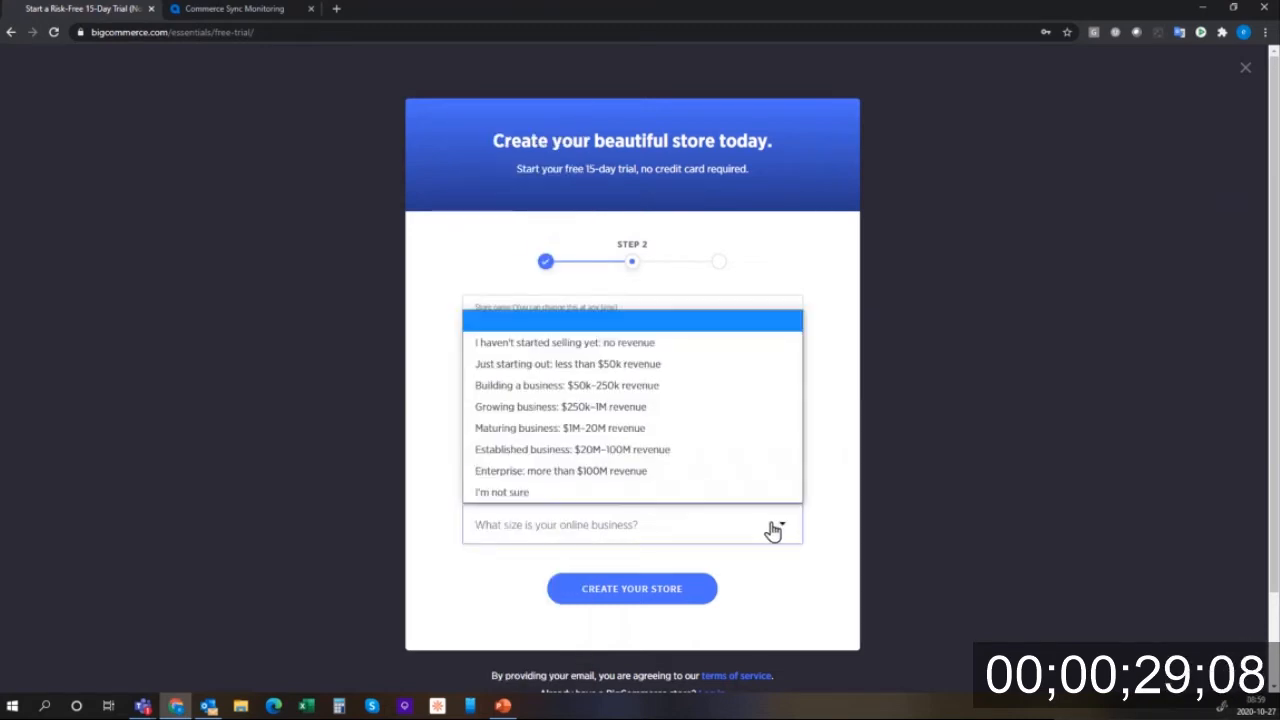
pyautogui.click(660, 346)
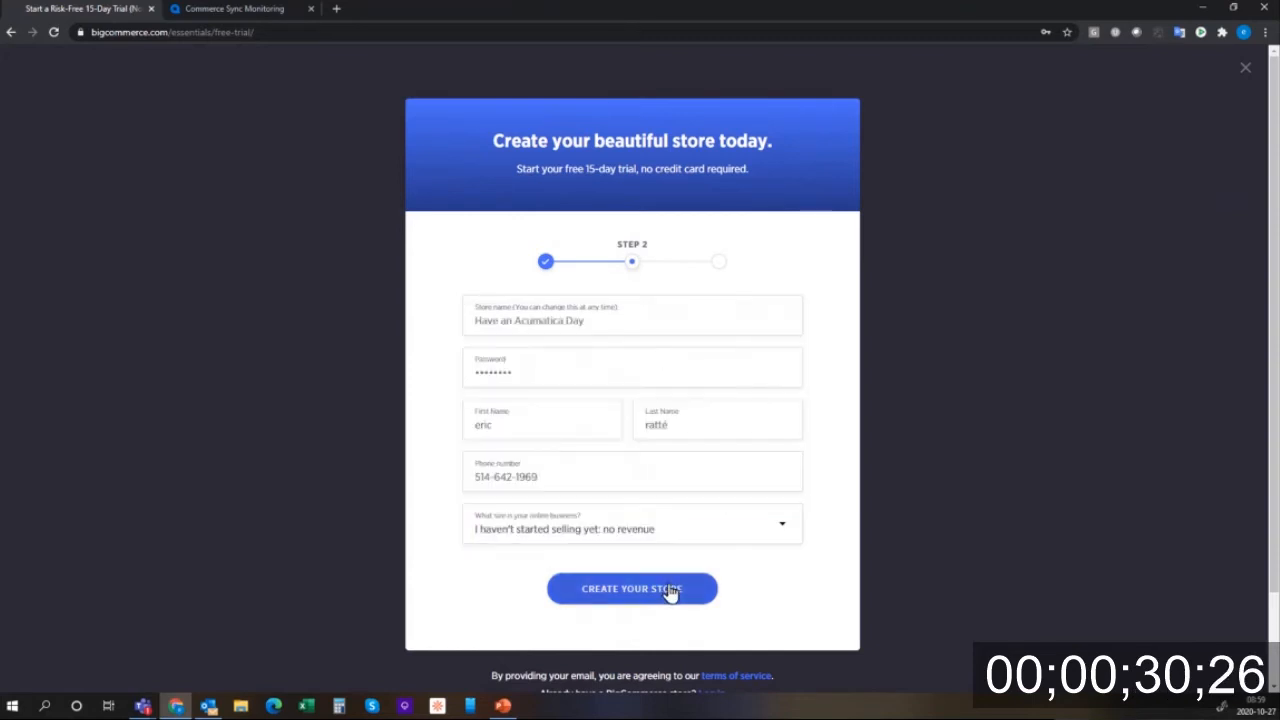
pyautogui.click(670, 590)
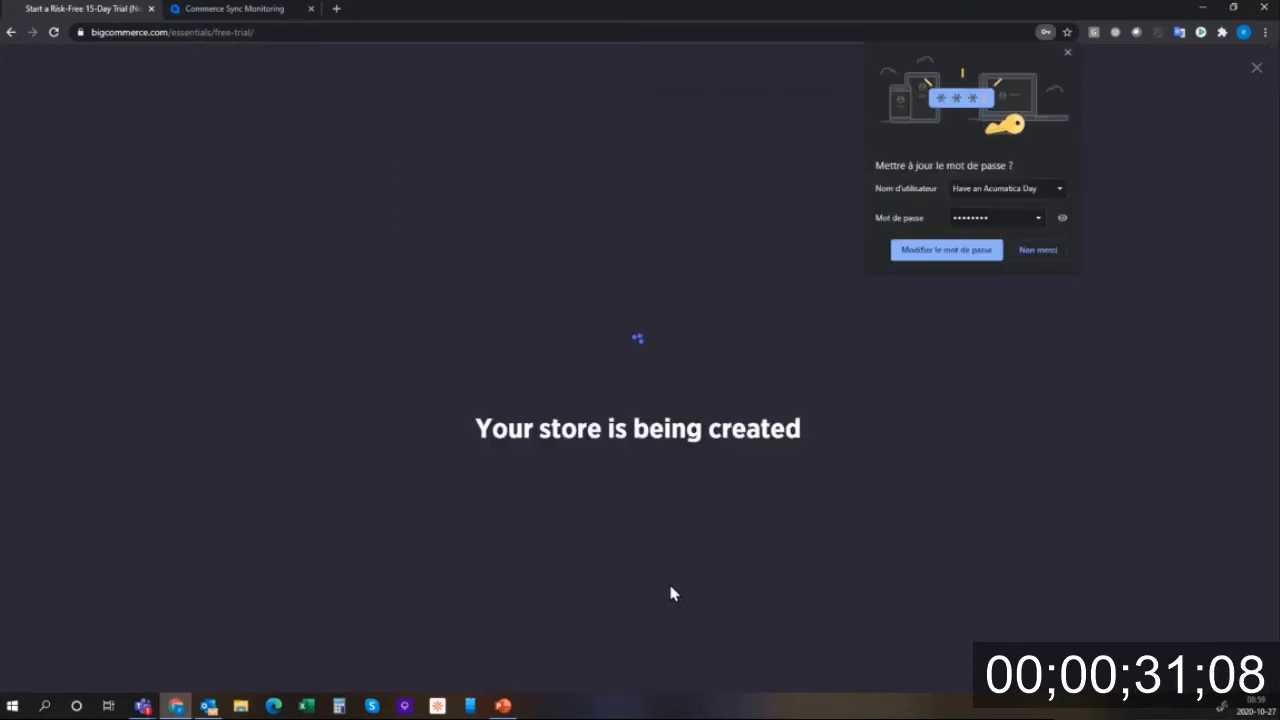
# - Accept Chrome's saved-password update and postpone the step 3 signup questions
pyautogui.click(946, 250)
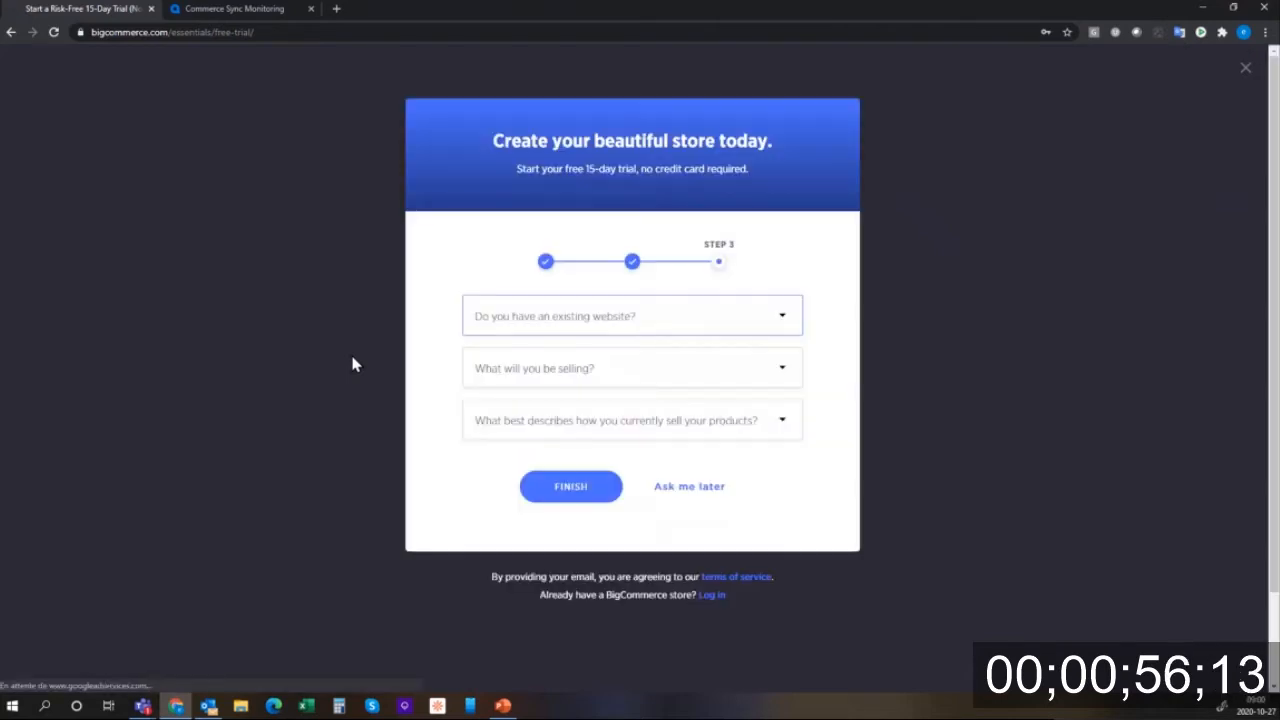
pyautogui.click(689, 488)
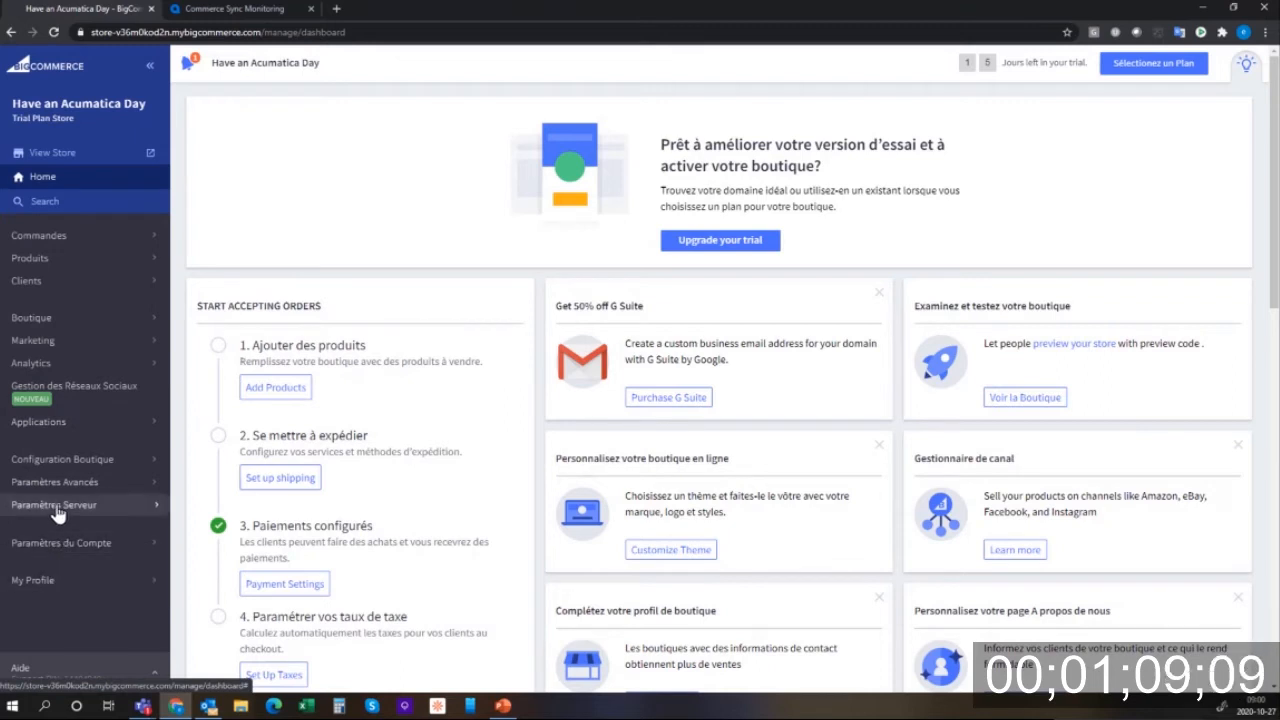
# - Edit the store owner under Account Settings > Users, set Default Language to English, and save
pyautogui.click(36, 584)
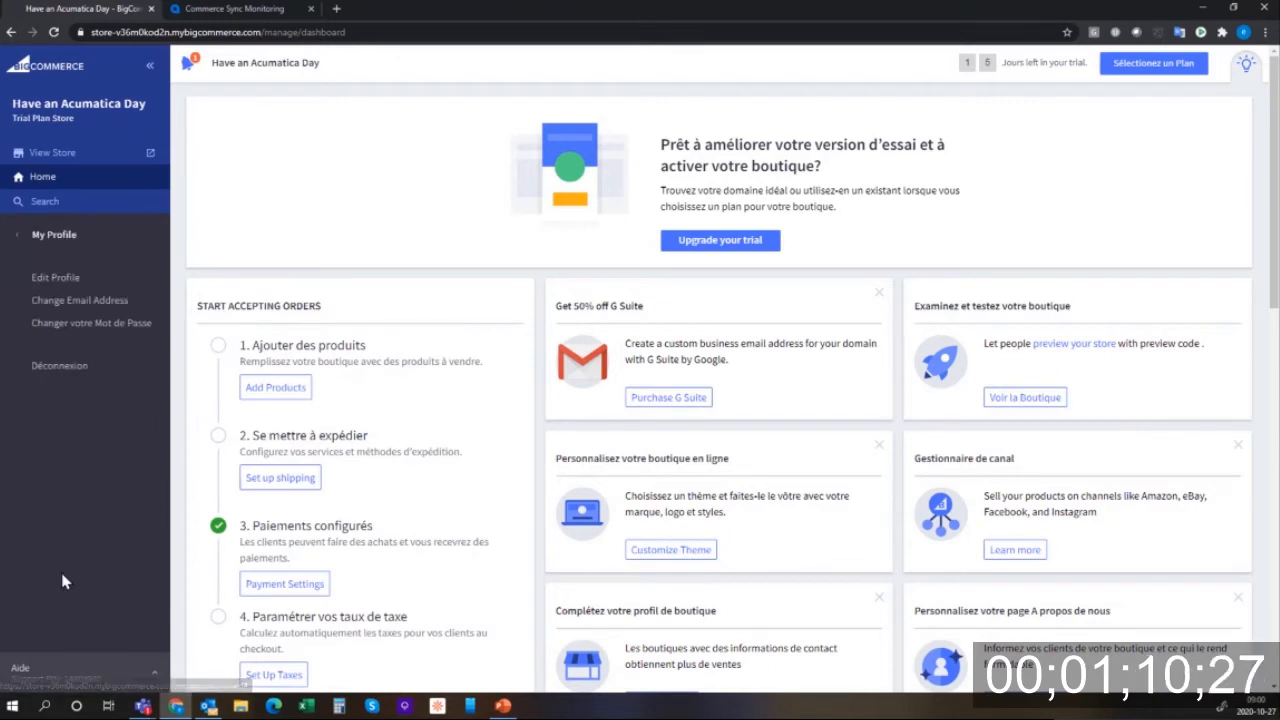
pyautogui.click(60, 277)
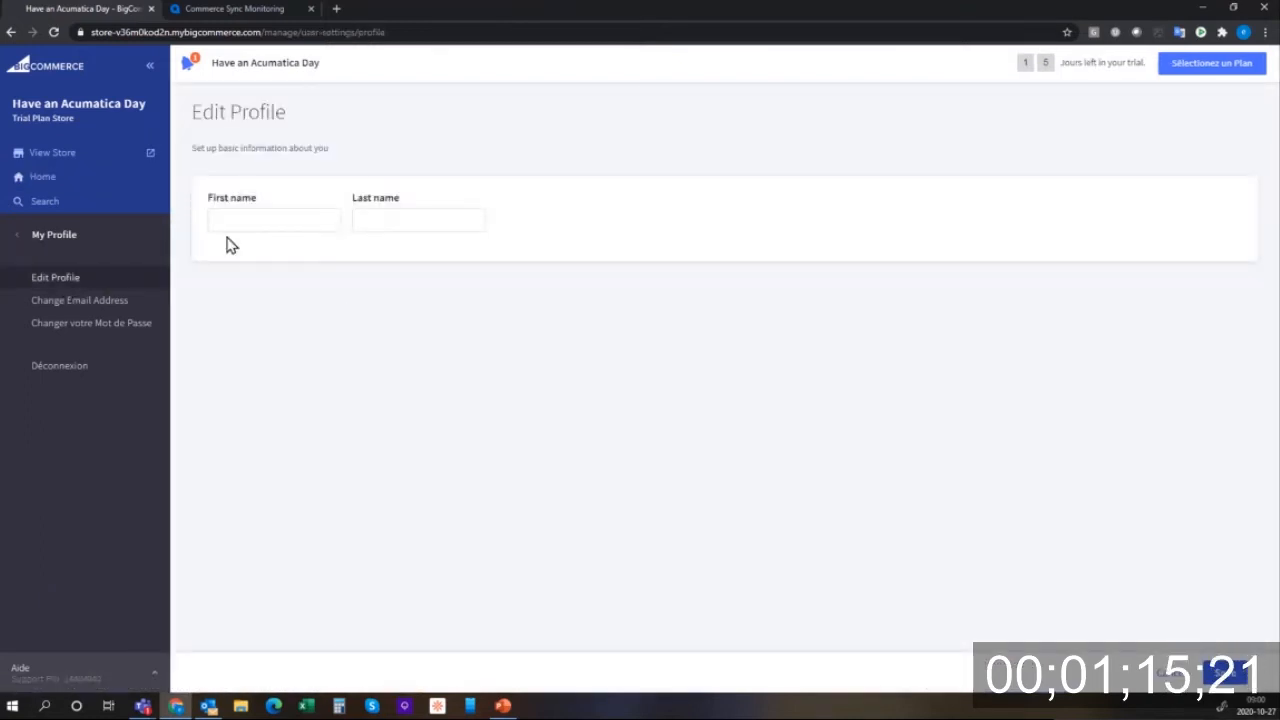
pyautogui.click(9, 33)
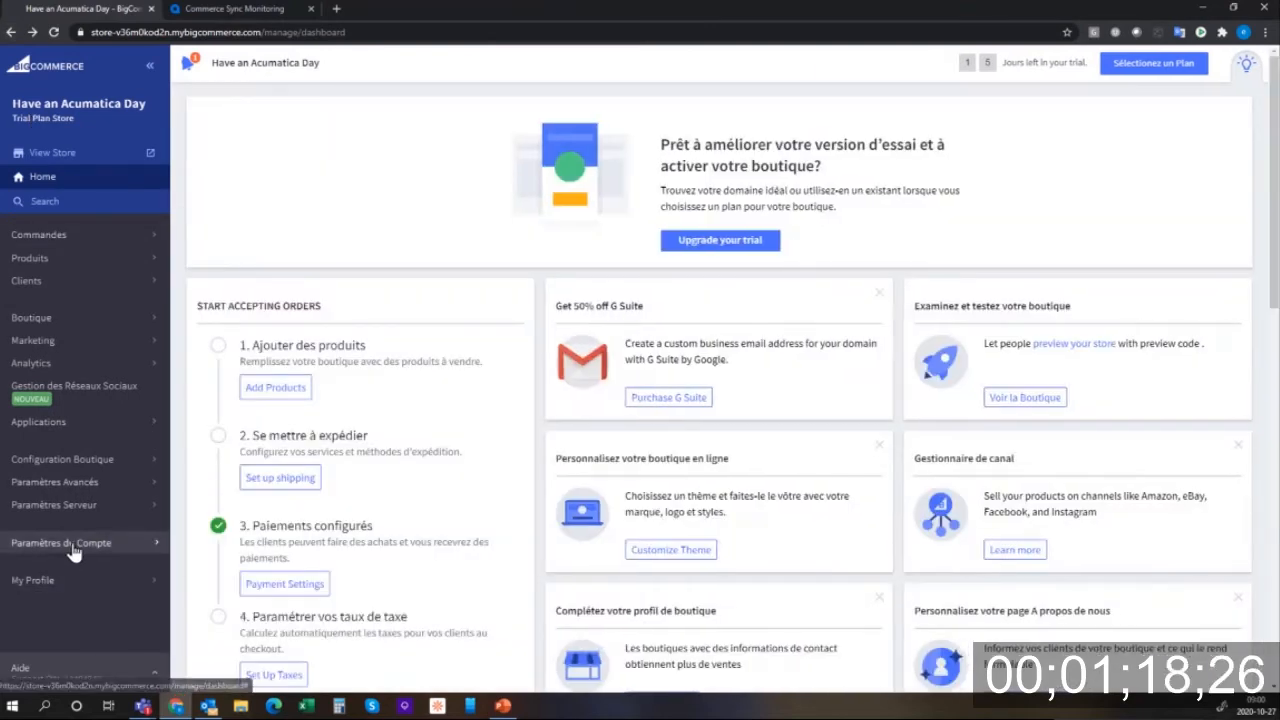
pyautogui.click(68, 545)
pyautogui.click(60, 278)
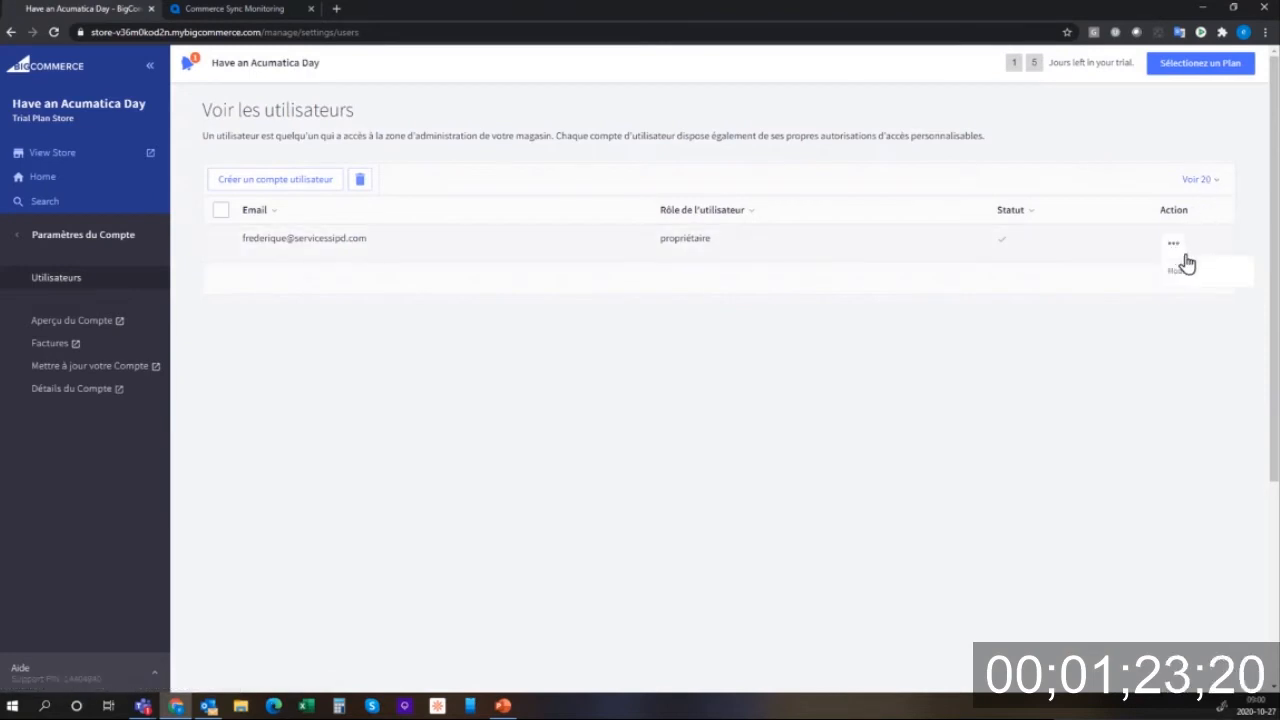
pyautogui.click(1185, 276)
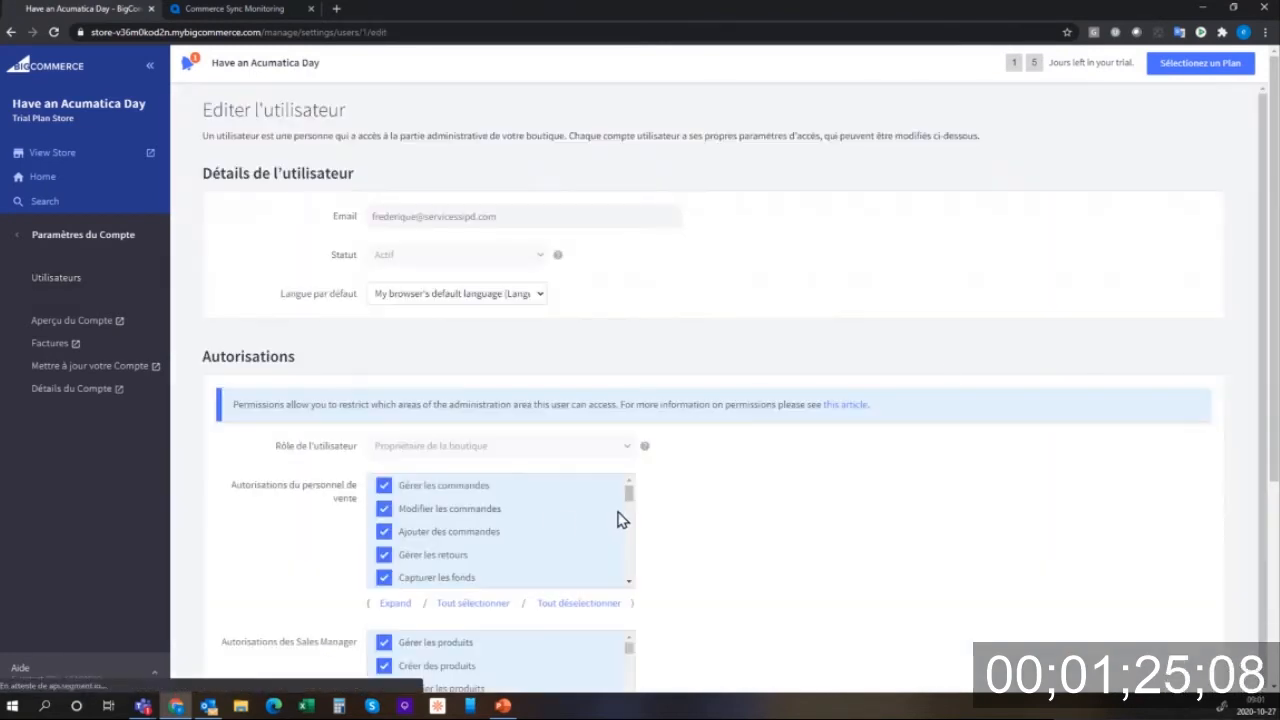
pyautogui.click(540, 296)
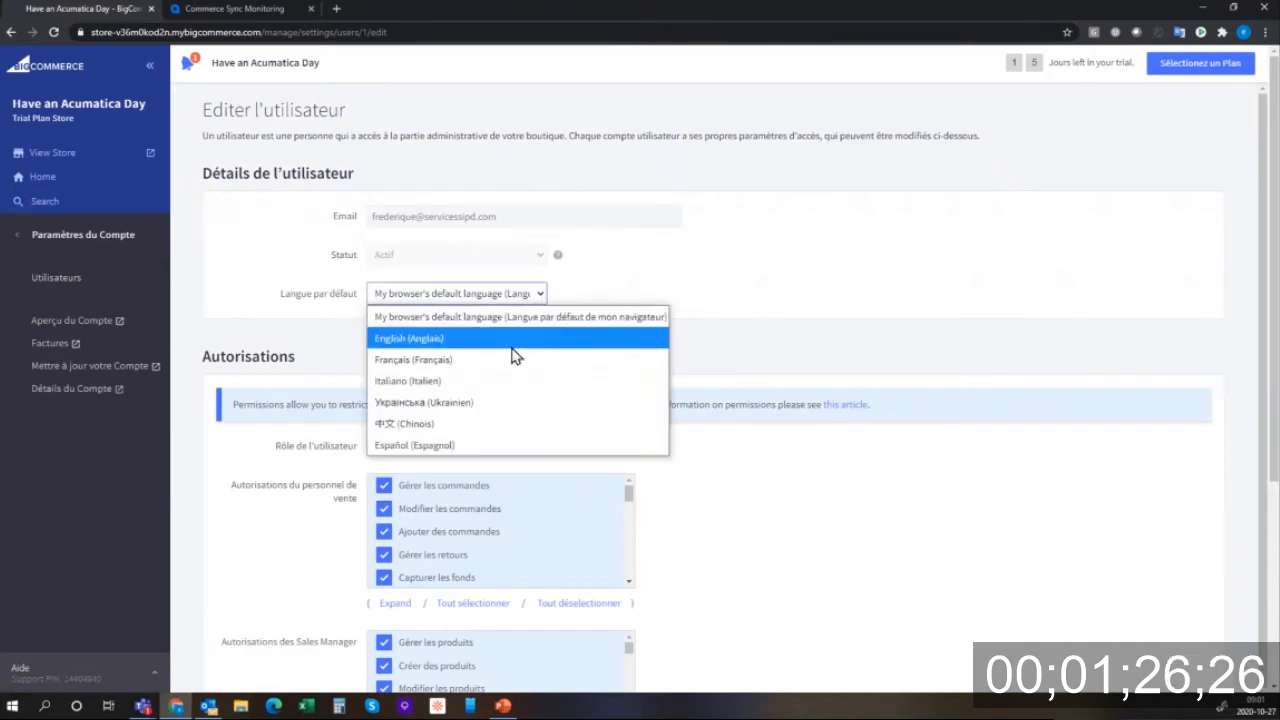
pyautogui.click(508, 342)
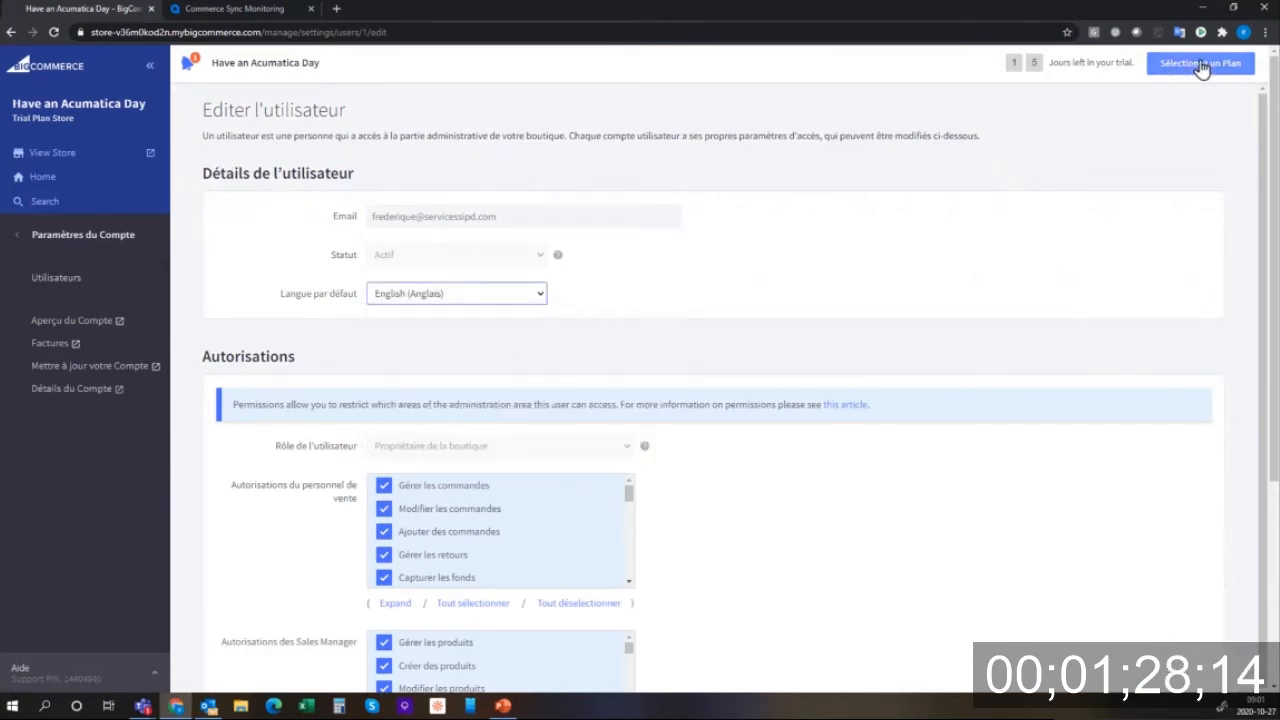
pyautogui.scroll(-5, 686, 491)
pyautogui.scroll(-3, 641, 537)
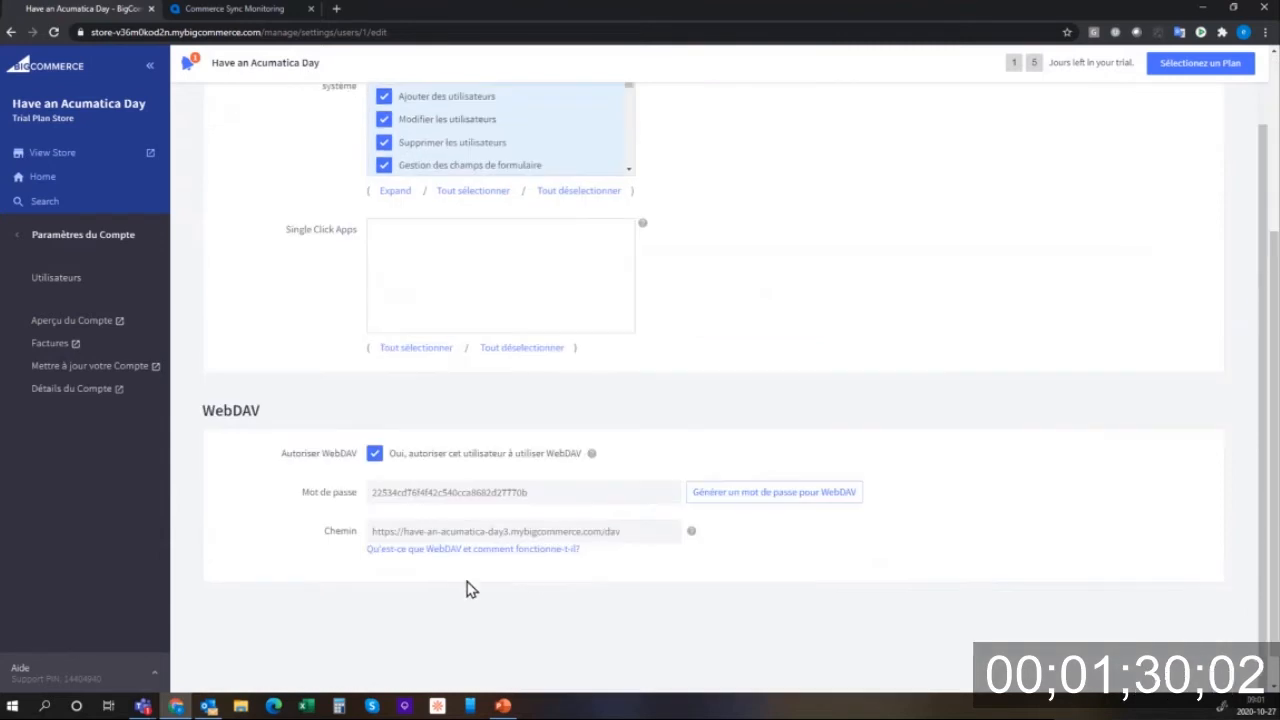
pyautogui.click(1072, 672)
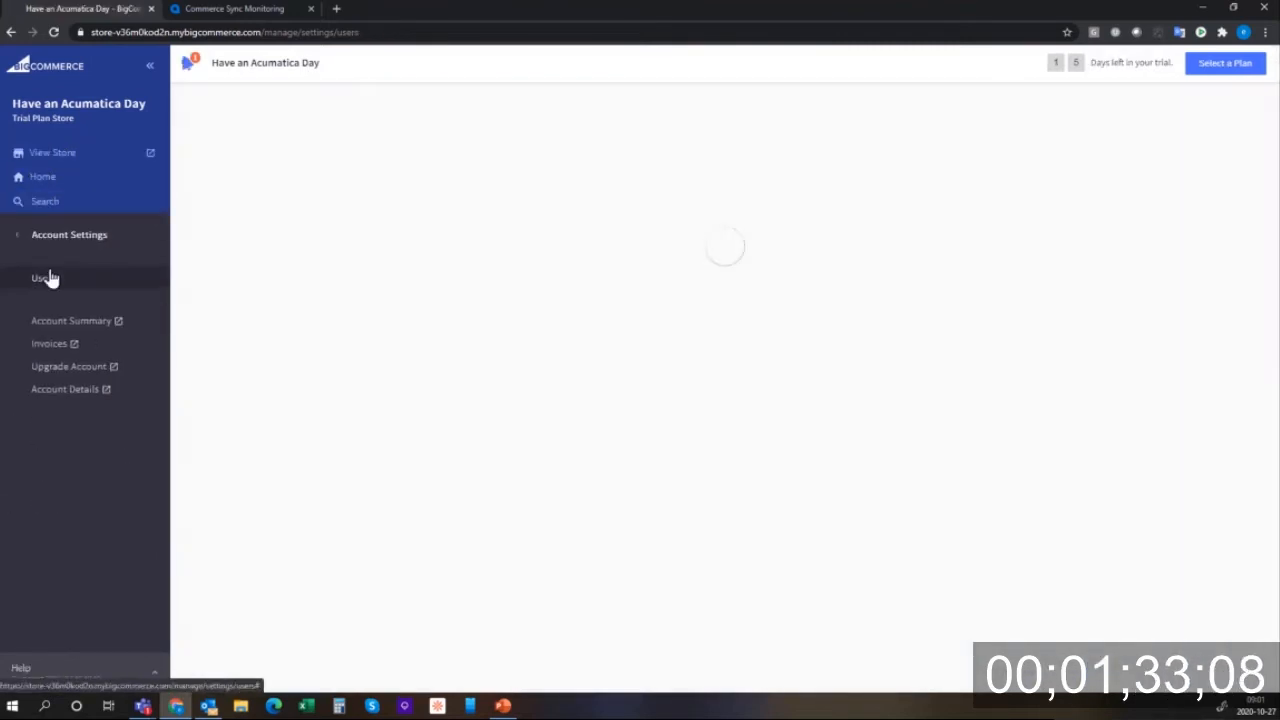
# - Start a new V2/V3 API token from Advanced Settings > API Accounts
pyautogui.click(38, 178)
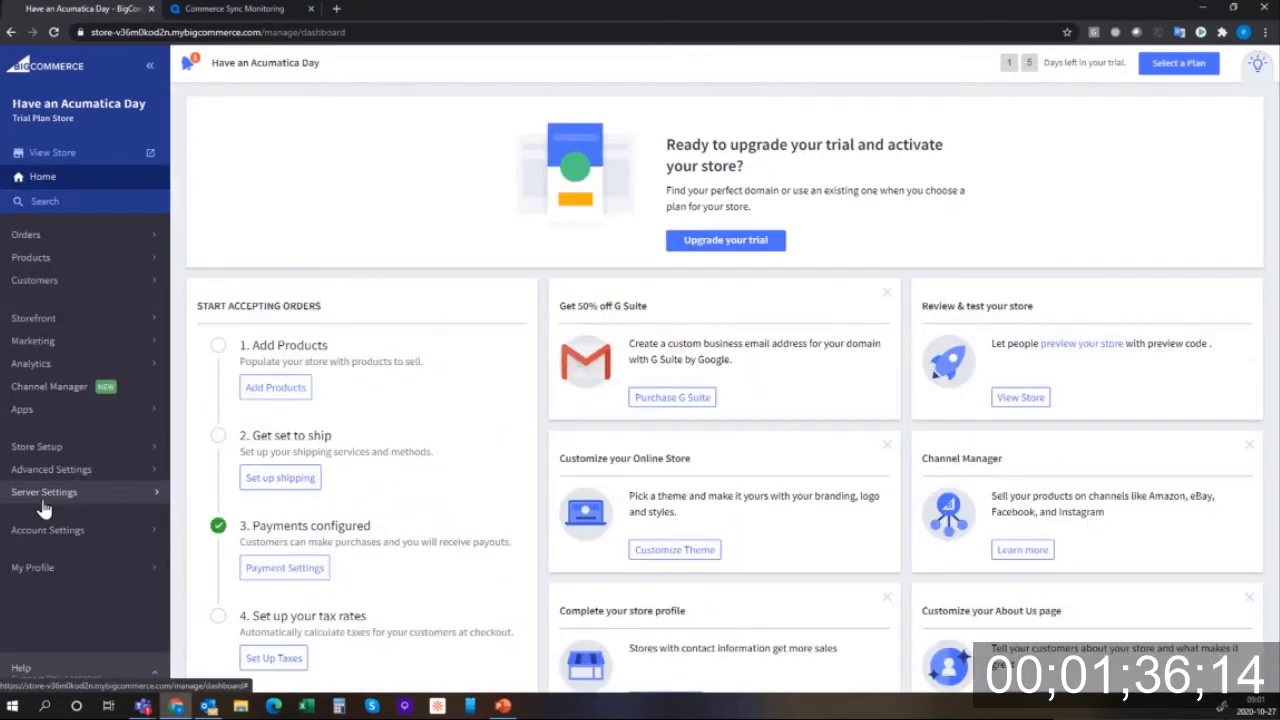
pyautogui.click(45, 470)
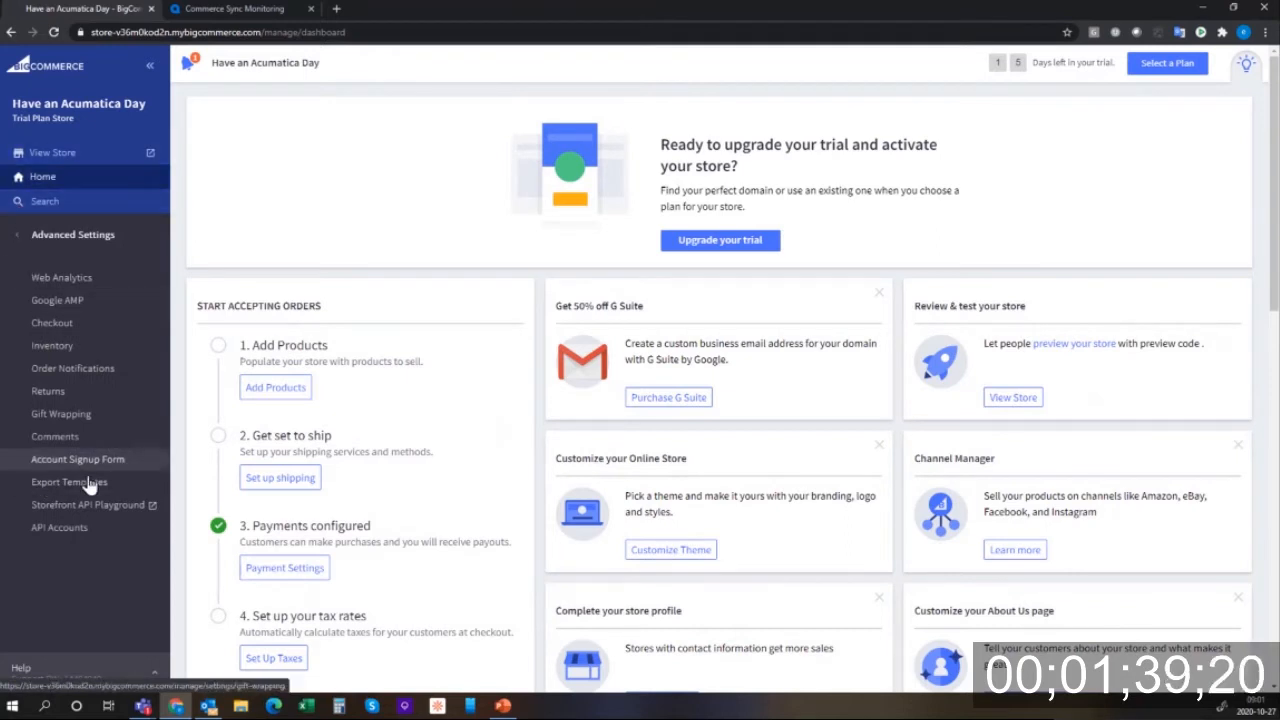
pyautogui.click(88, 530)
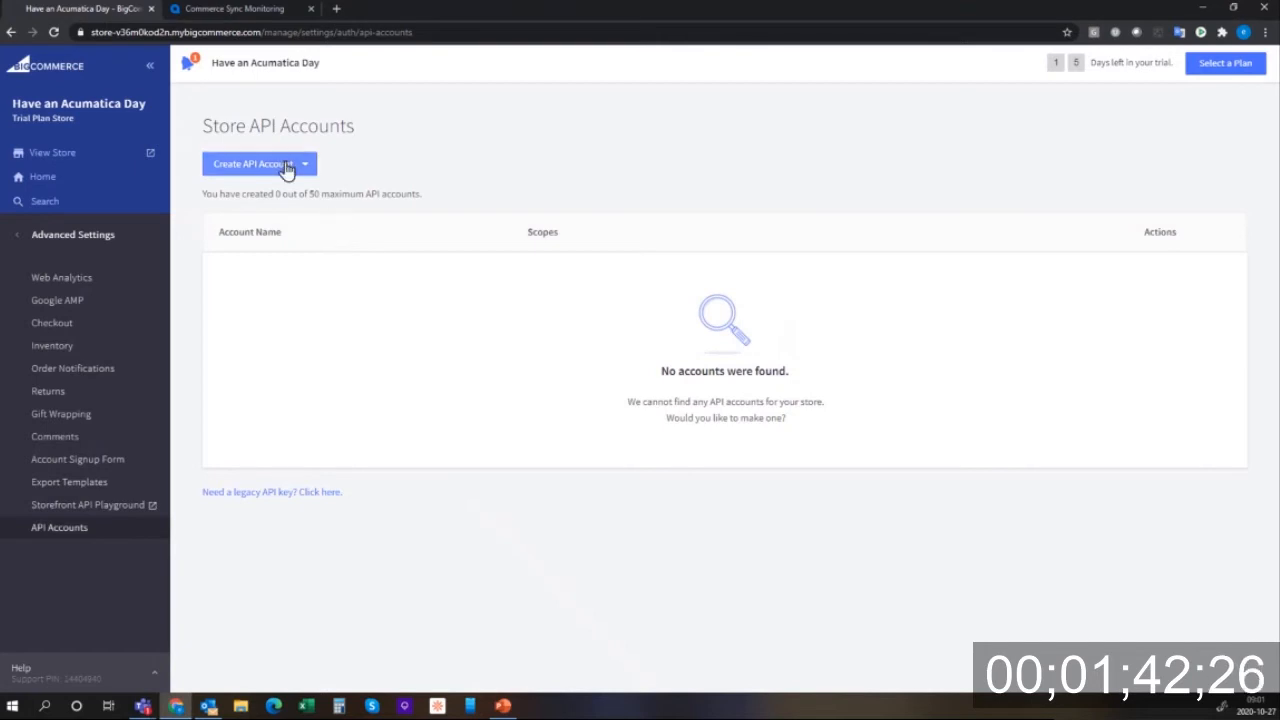
pyautogui.click(290, 168)
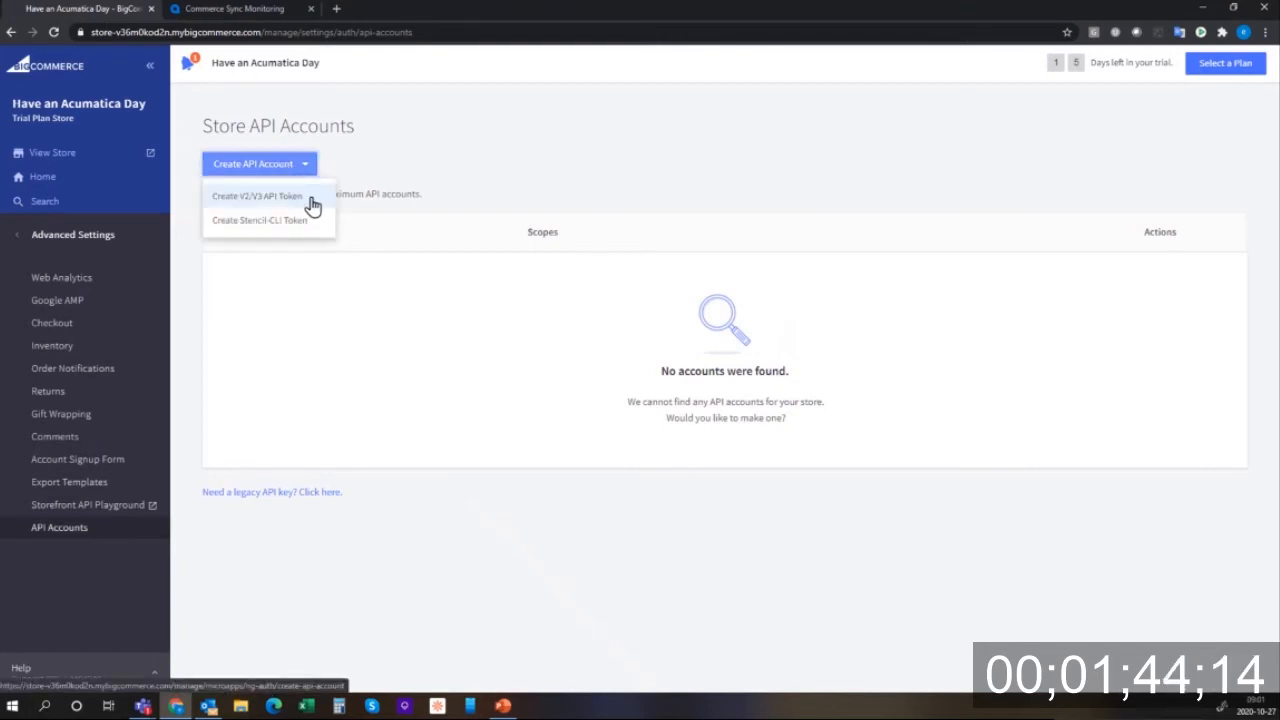
pyautogui.click(305, 198)
# - Grant modify access to Content through Order Transactions, plus Customers Login and create payments
pyautogui.click(354, 392)
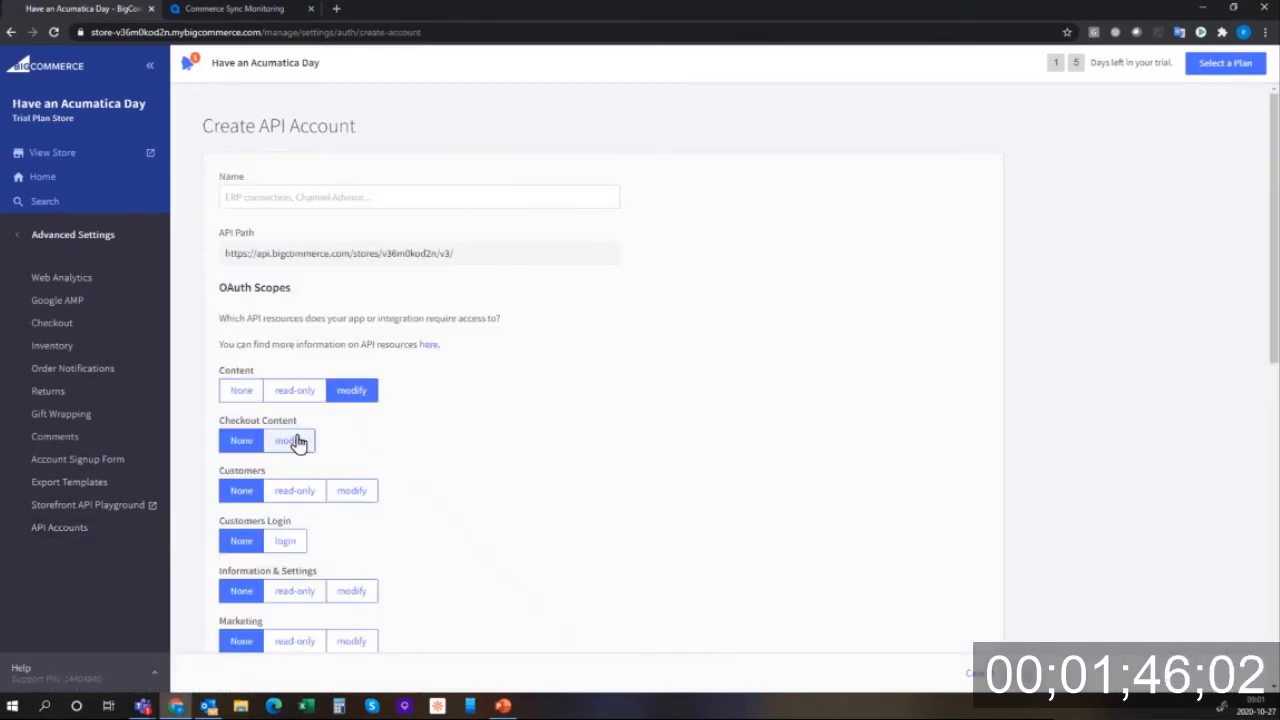
pyautogui.click(293, 440)
pyautogui.click(352, 491)
pyautogui.click(287, 541)
pyautogui.click(352, 591)
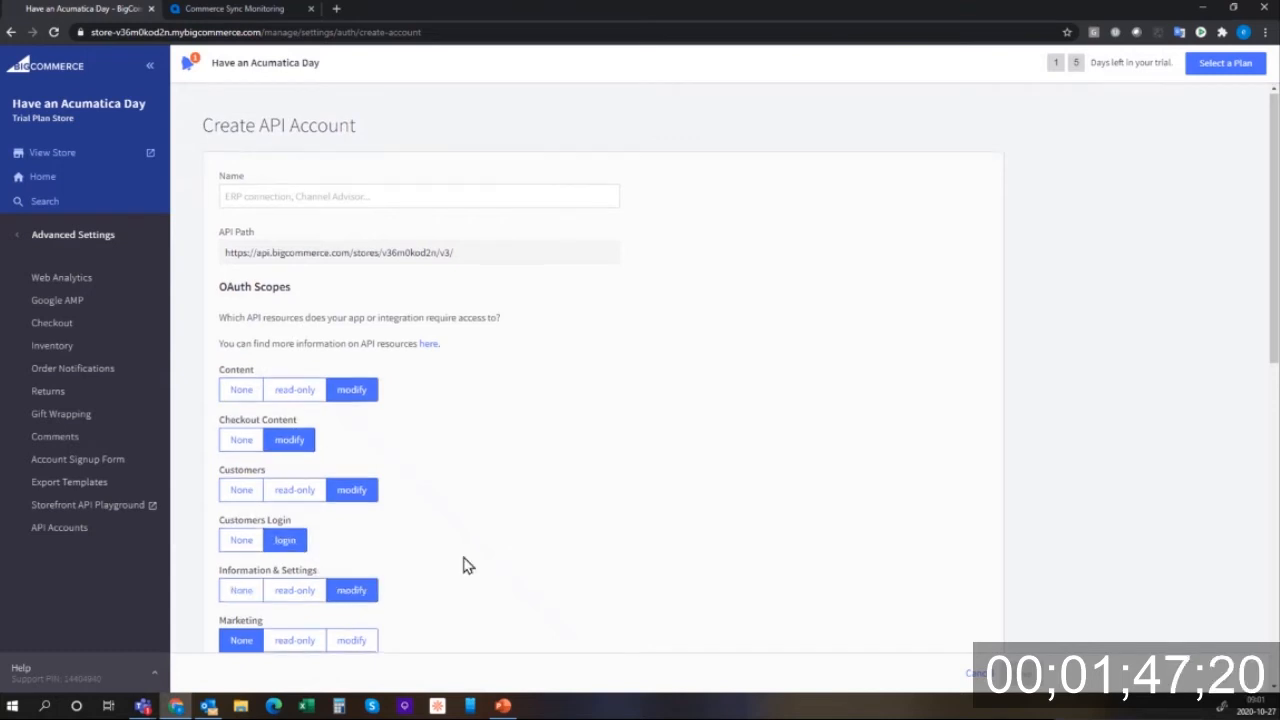
pyautogui.scroll(-2, 466, 566)
pyautogui.click(349, 445)
pyautogui.click(355, 493)
pyautogui.click(352, 543)
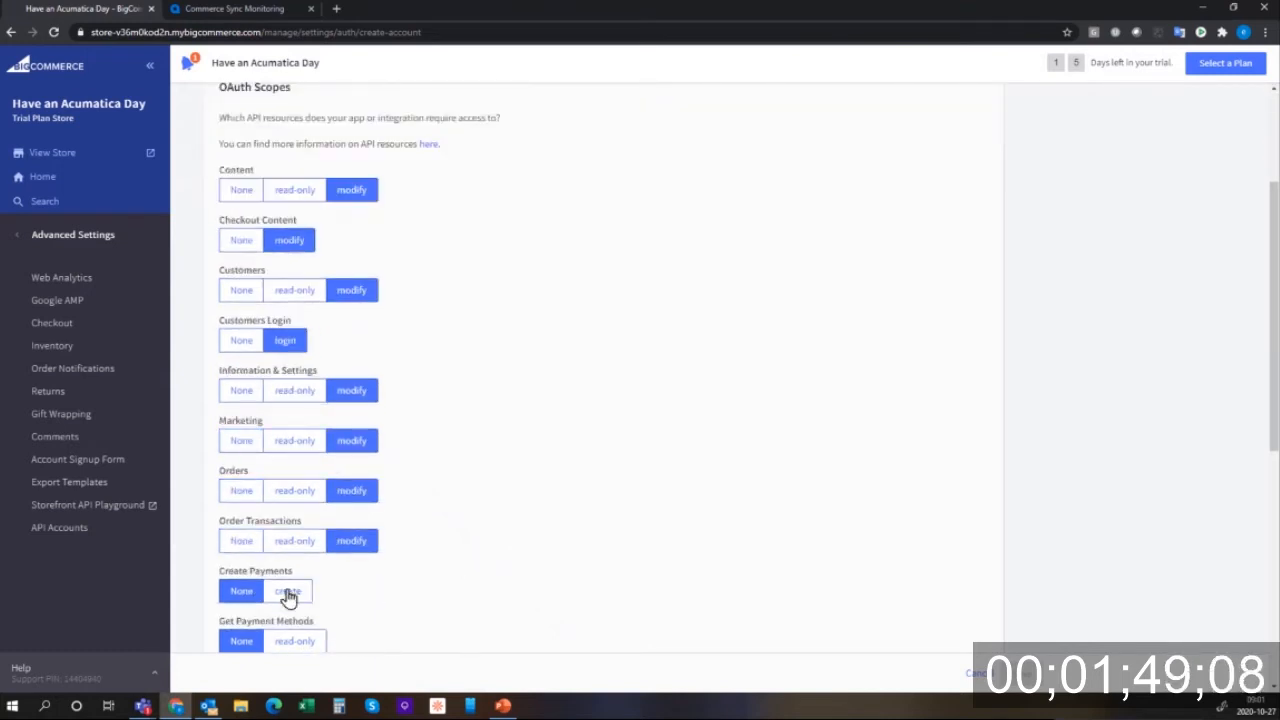
pyautogui.click(287, 592)
# - Give Get Payment Methods read-only access, Products through Channel Listings modify, and manage both token scopes
pyautogui.scroll(-3, 367, 612)
pyautogui.click(294, 374)
pyautogui.moveTo(314, 397); pyautogui.dragTo(358, 433)
pyautogui.click(358, 433)
pyautogui.click(351, 476)
pyautogui.click(358, 526)
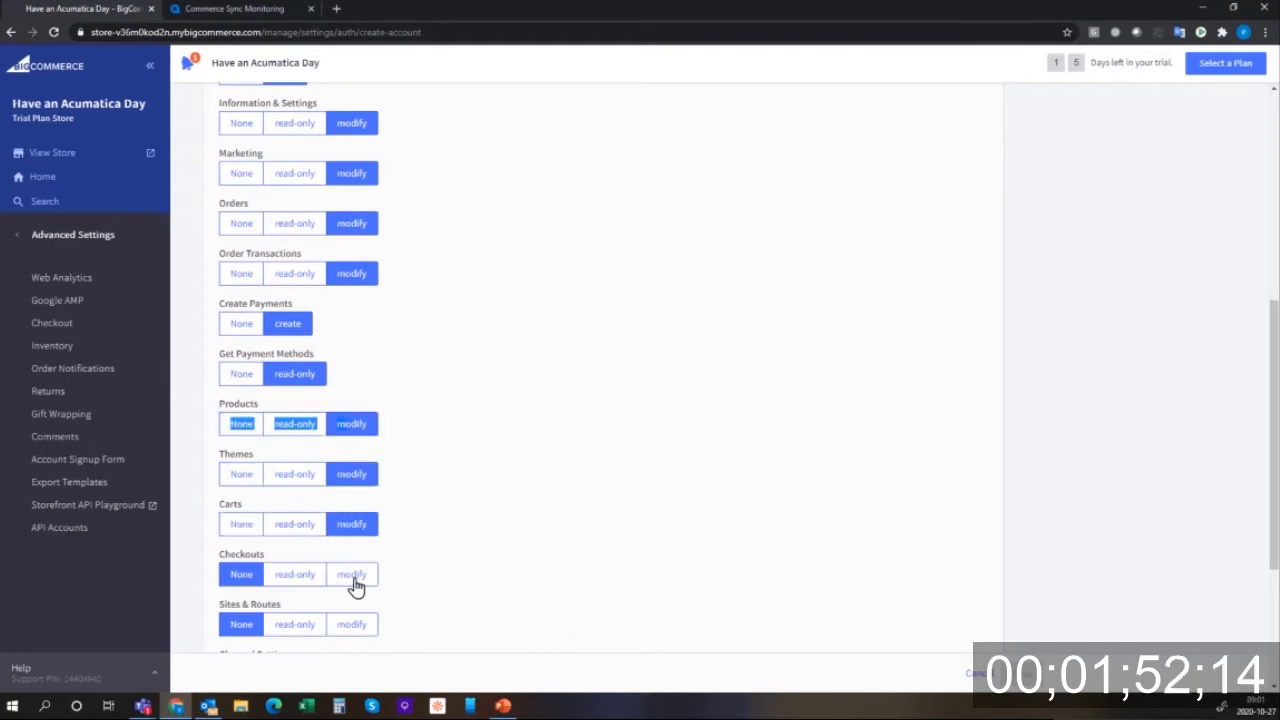
pyautogui.click(354, 578)
pyautogui.click(363, 628)
pyautogui.scroll(-3, 363, 628)
pyautogui.click(360, 428)
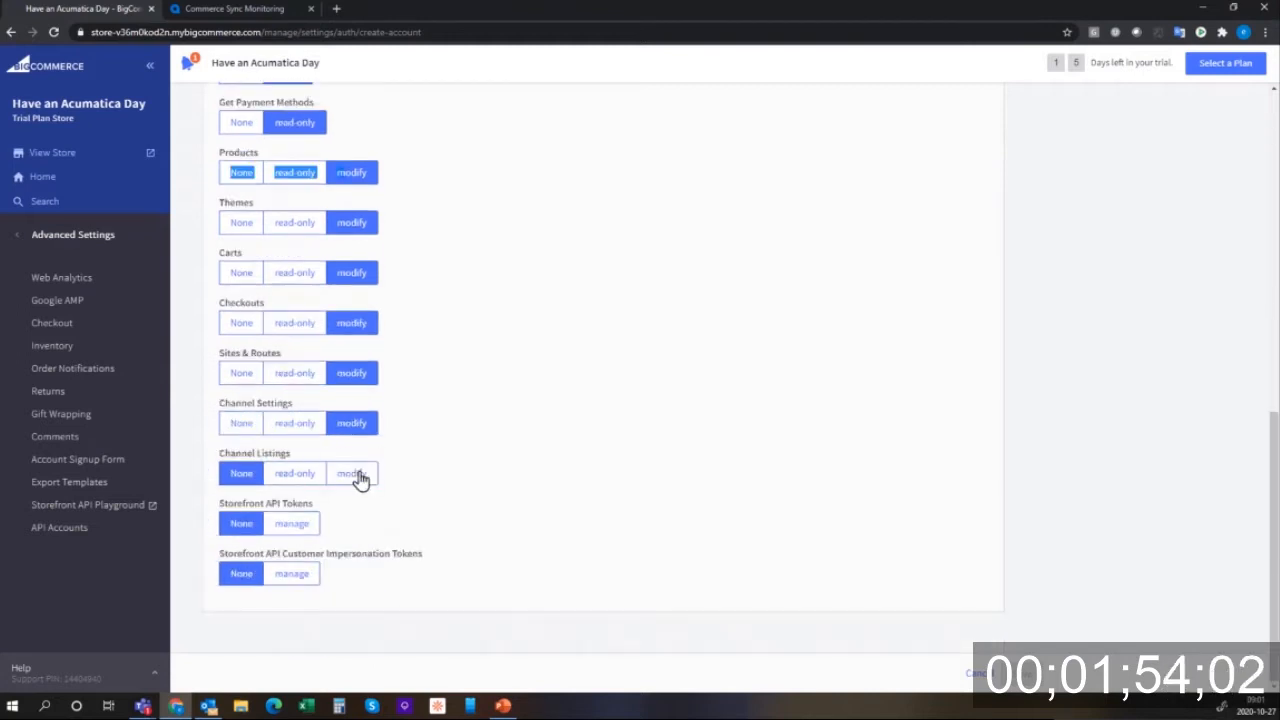
pyautogui.click(360, 474)
pyautogui.click(291, 523)
pyautogui.click(292, 573)
# - Name the API account 'Have an Acumatica Day'
pyautogui.scroll(9, 640, 291)
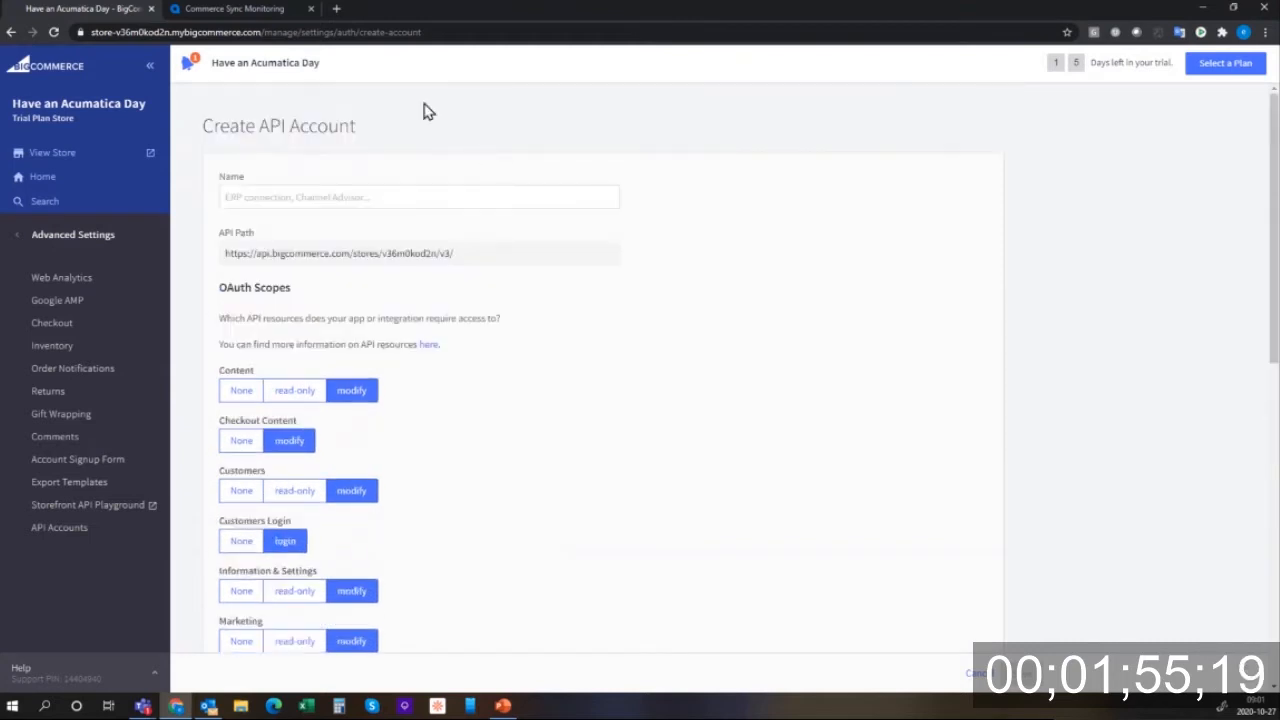
pyautogui.click(359, 197)
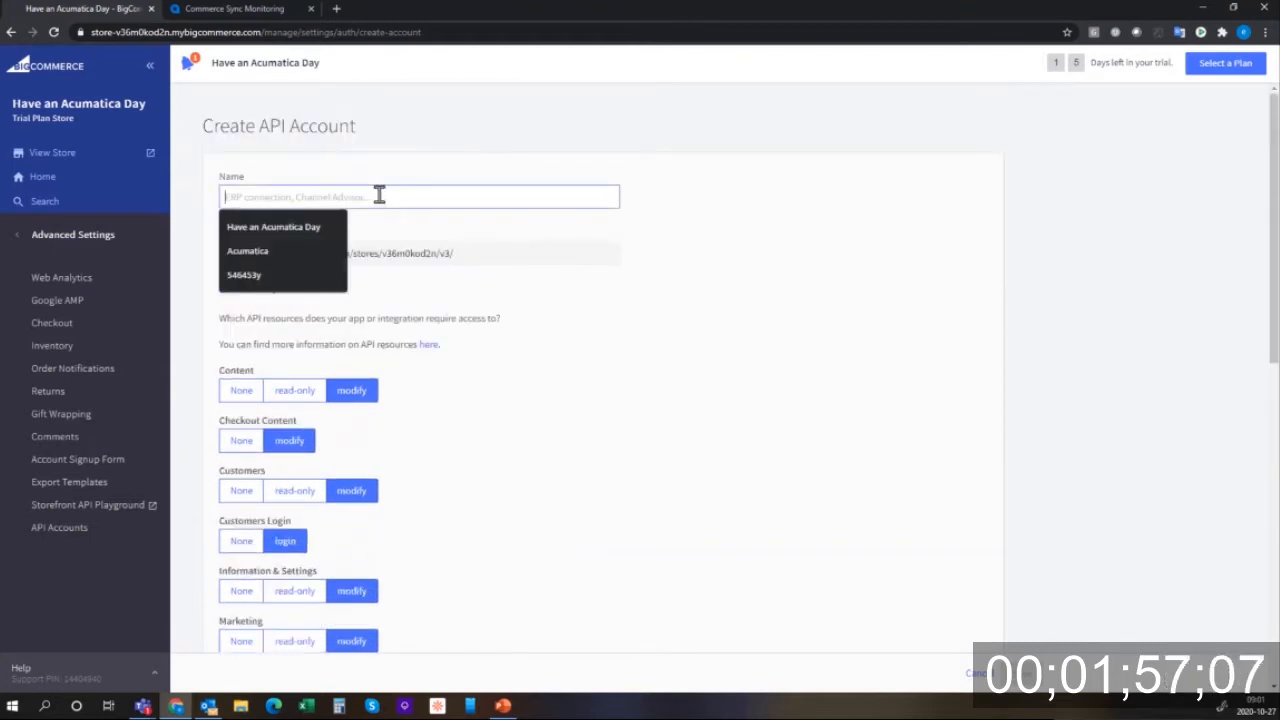
pyautogui.write('Have')
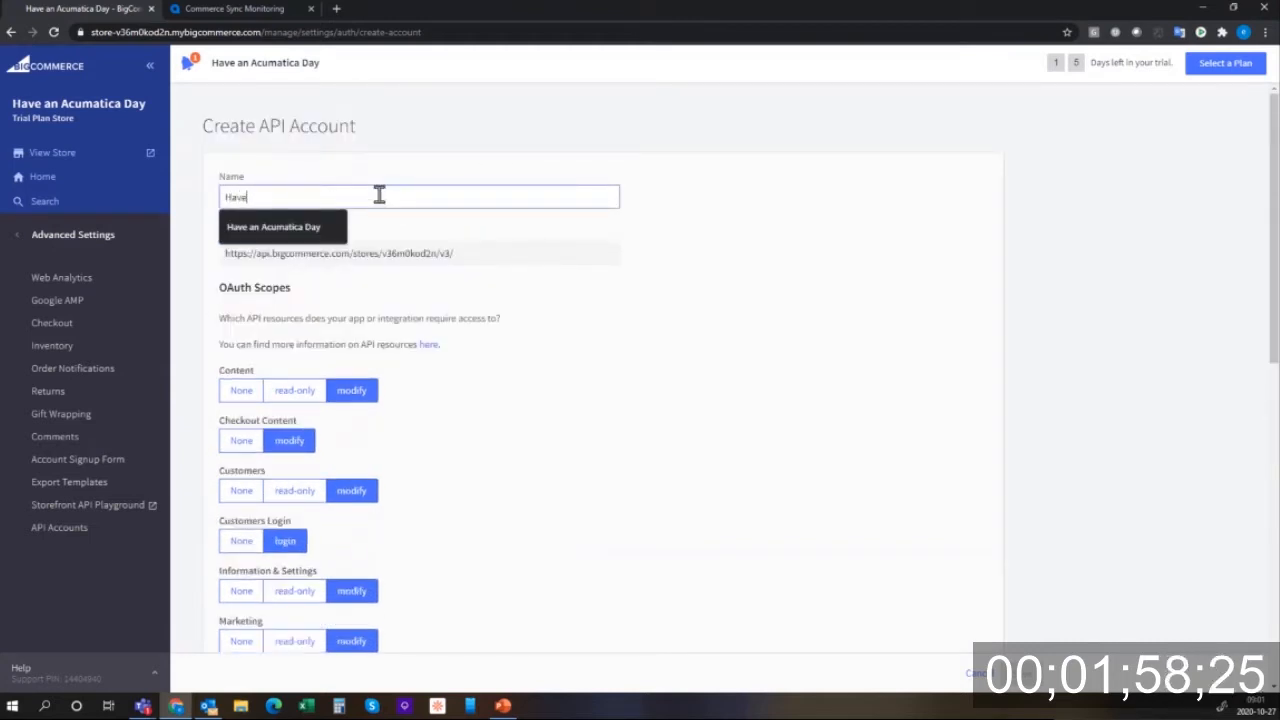
pyautogui.write(' an Acumatica Day')
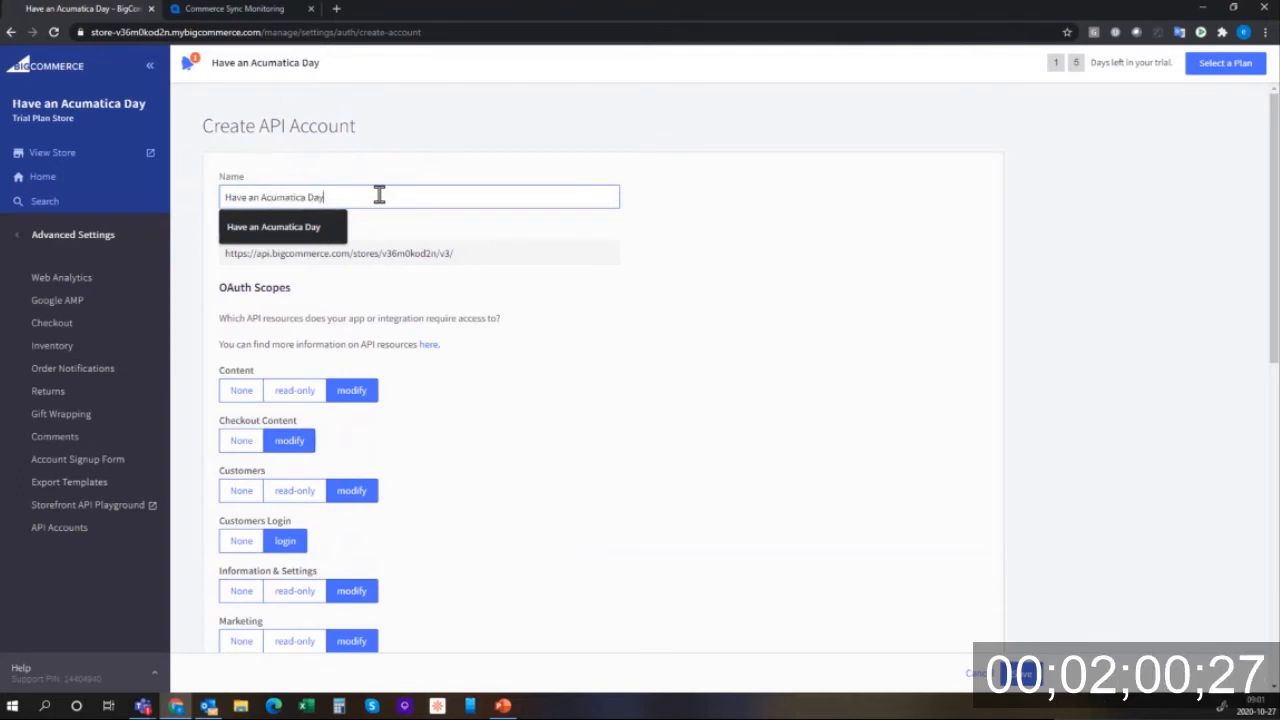
pyautogui.press('Tab')
pyautogui.hotkey('ctrl', 'c')
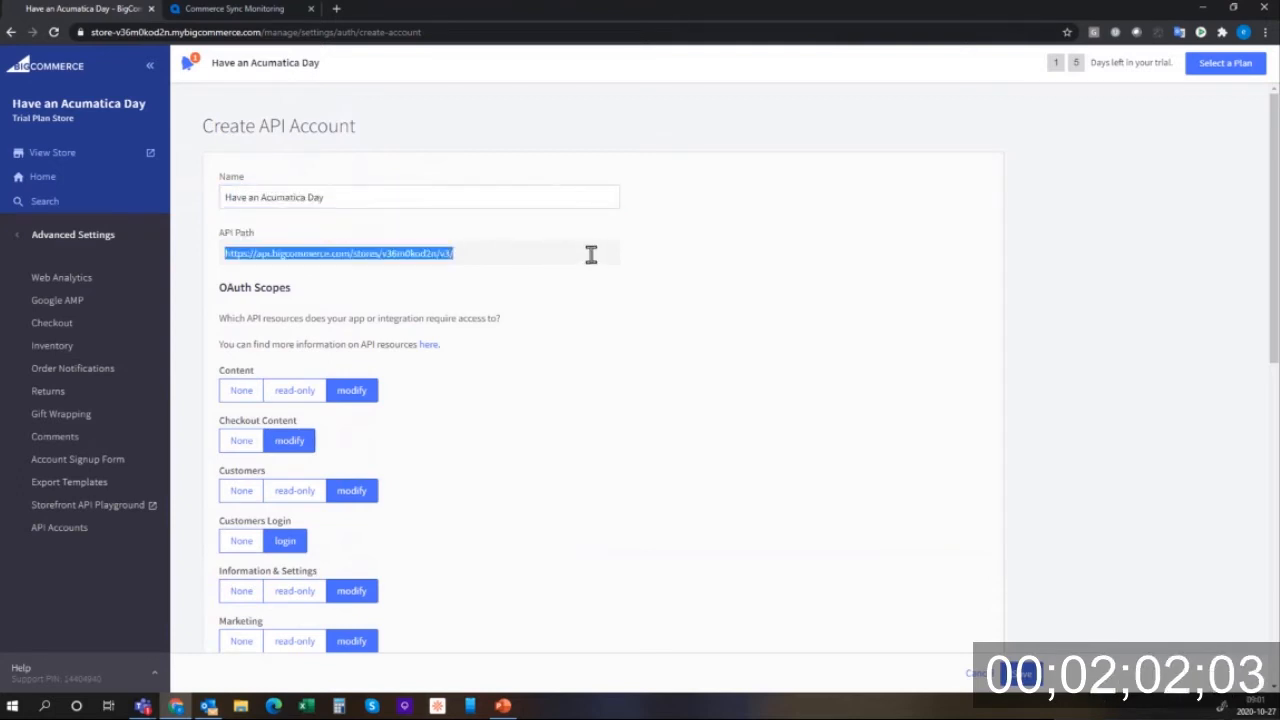
# - In Commerce > BigCommerce Stores, enter store name 'Have An Acumatica Da' and paste the API path
pyautogui.click(245, 9)
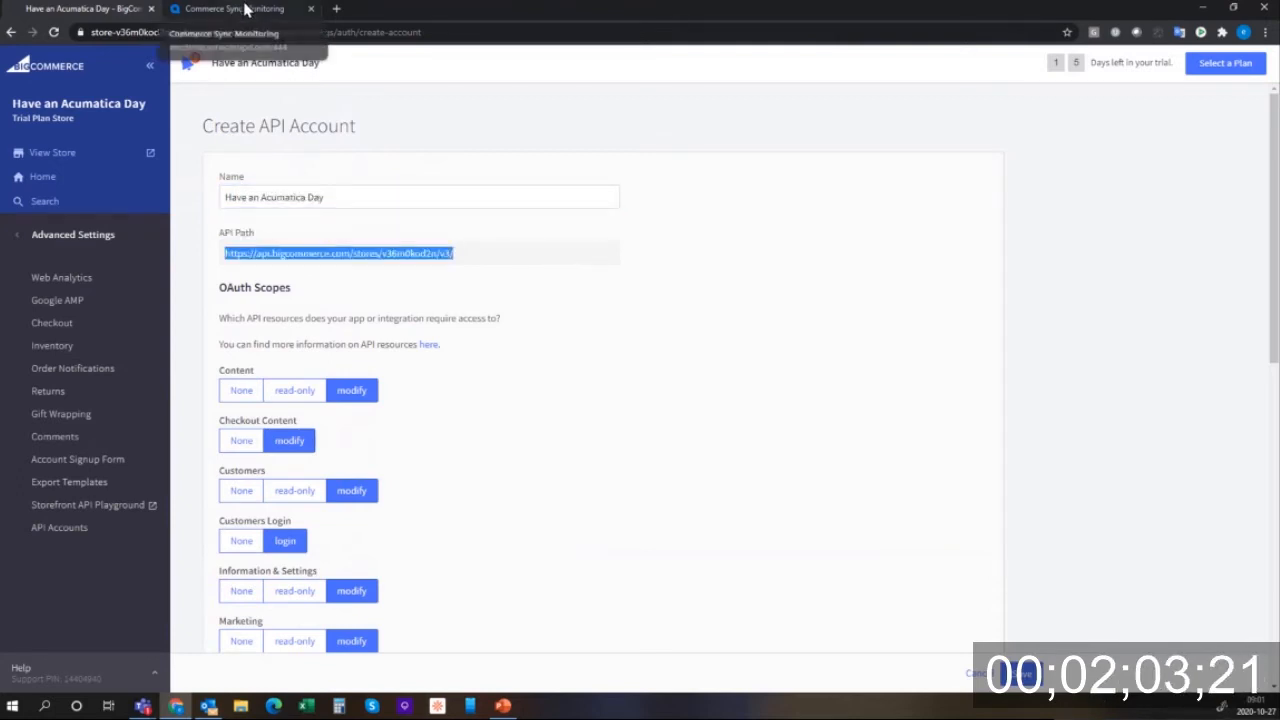
pyautogui.click(70, 414)
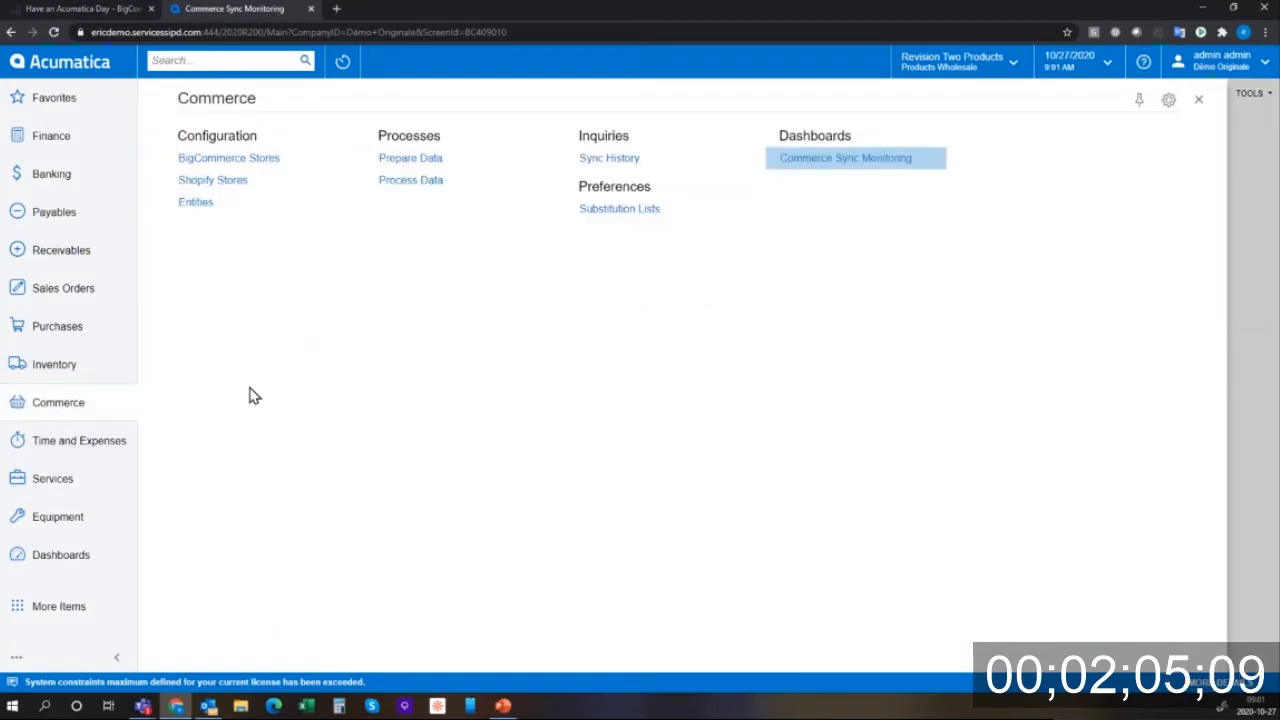
pyautogui.click(272, 159)
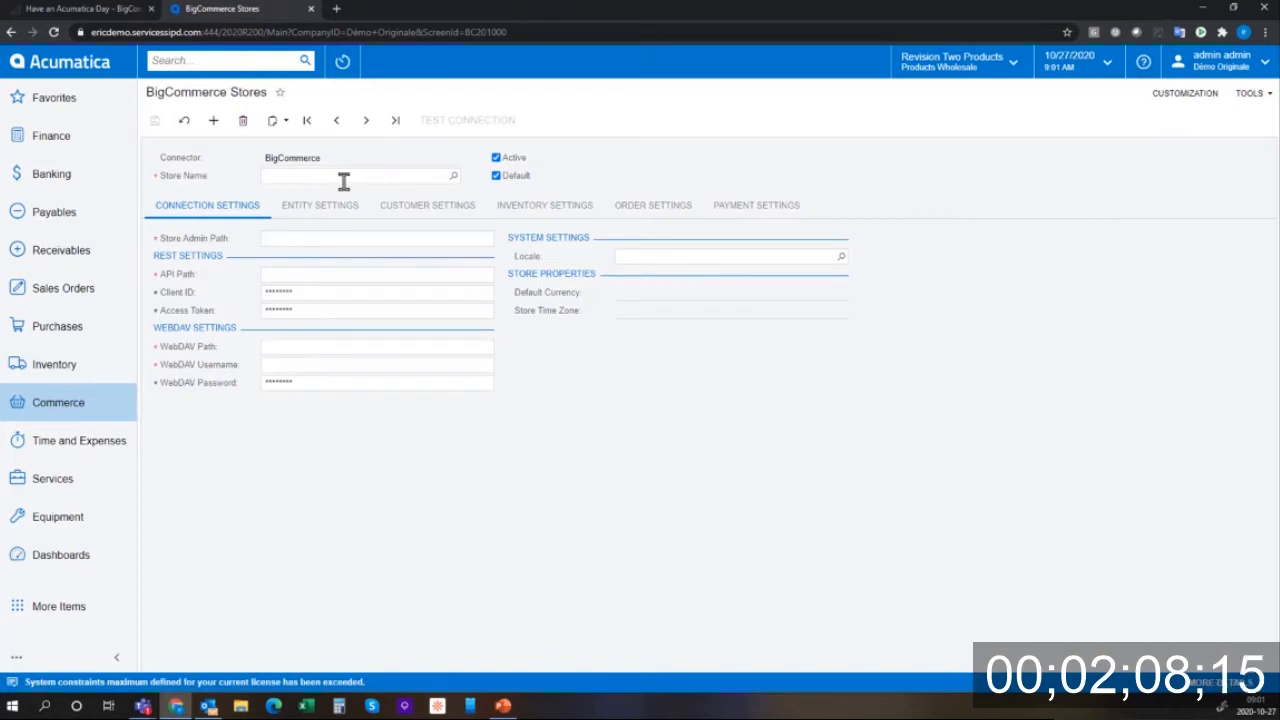
pyautogui.click(342, 178)
pyautogui.write('Have An Acumatica Da')
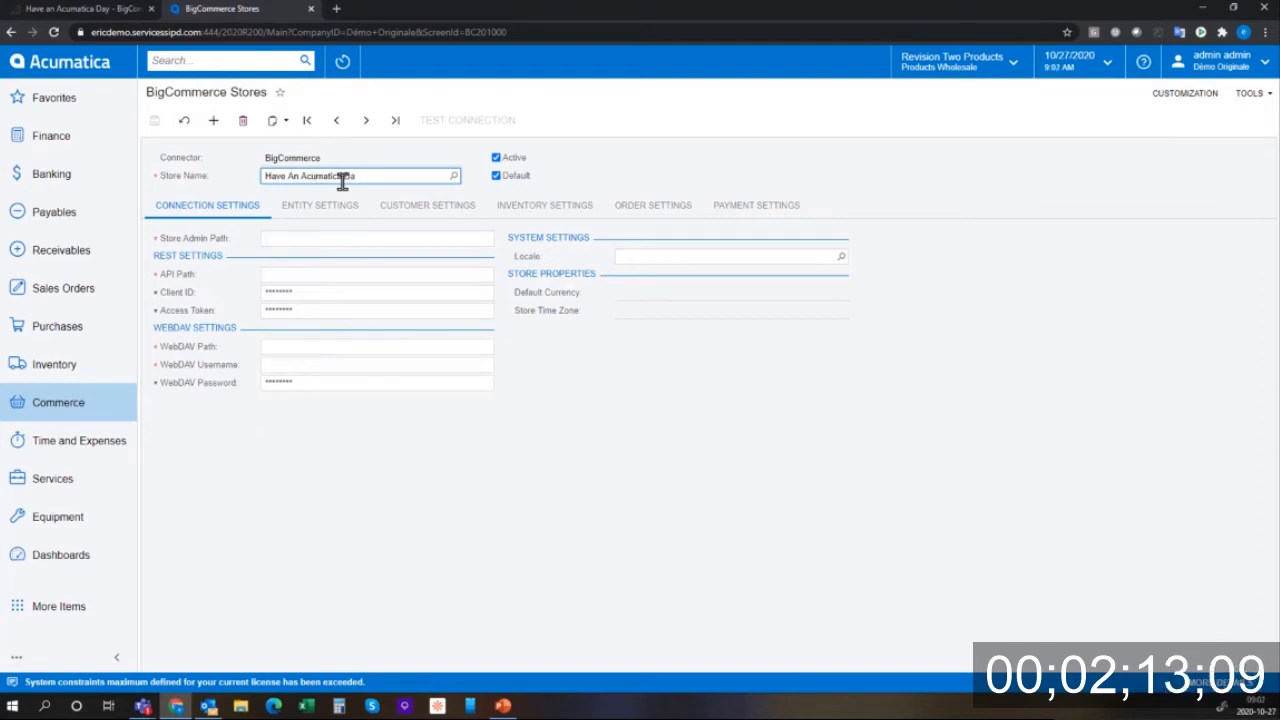
pyautogui.click(366, 240)
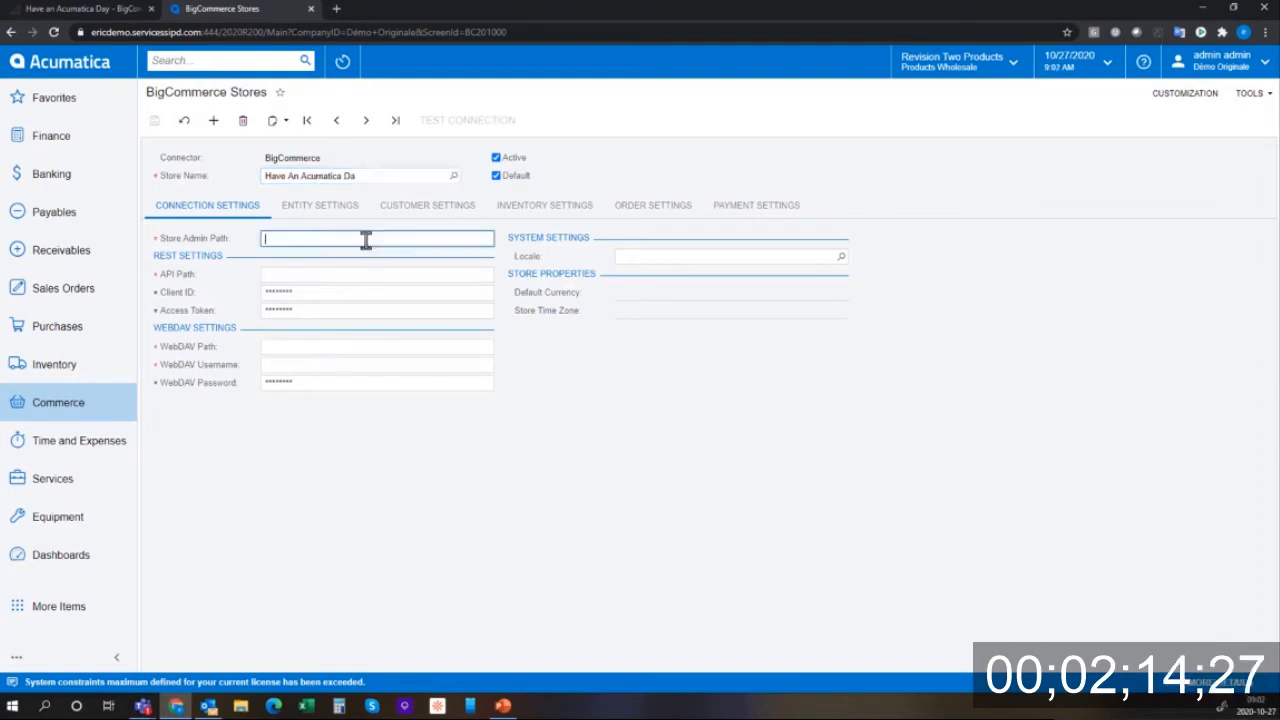
pyautogui.click(363, 277)
pyautogui.hotkey('ctrl', 'v')
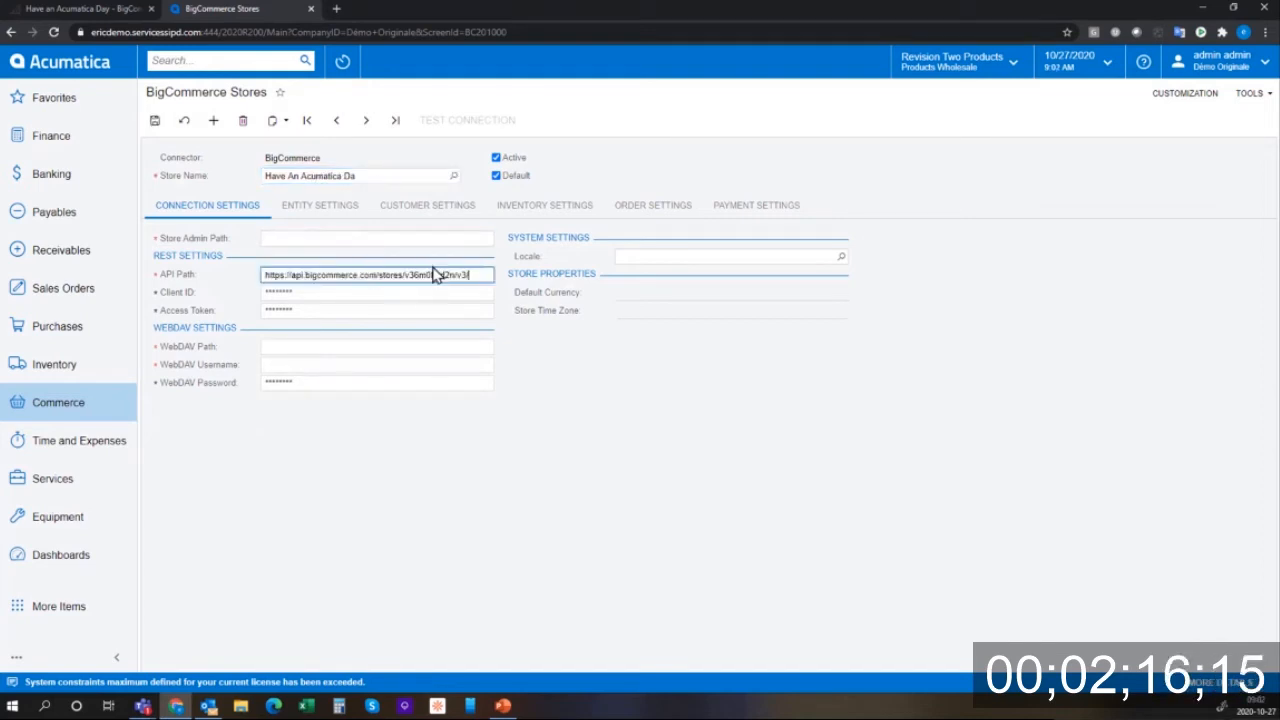
pyautogui.press('Tab')
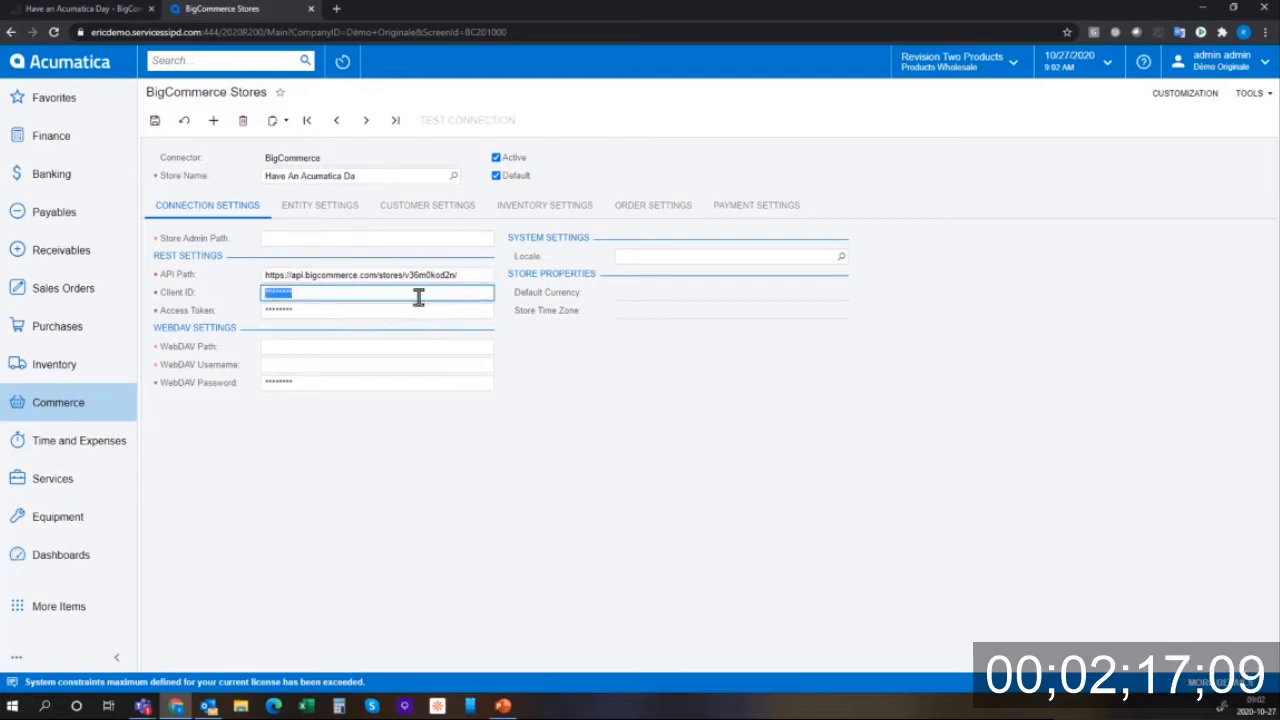
# - Save the BigCommerce API account and paste its Client ID into Acumatica
pyautogui.click(120, 14)
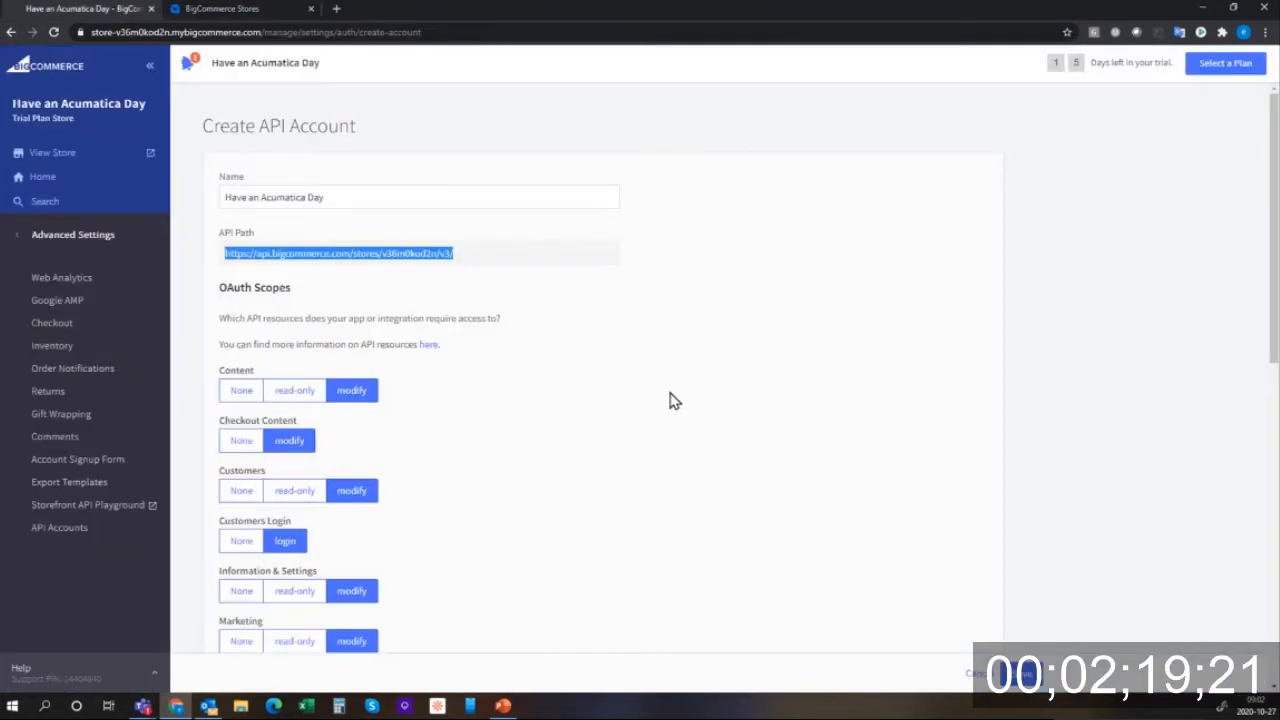
pyautogui.scroll(-2, 614, 460)
pyautogui.scroll(1, 614, 463)
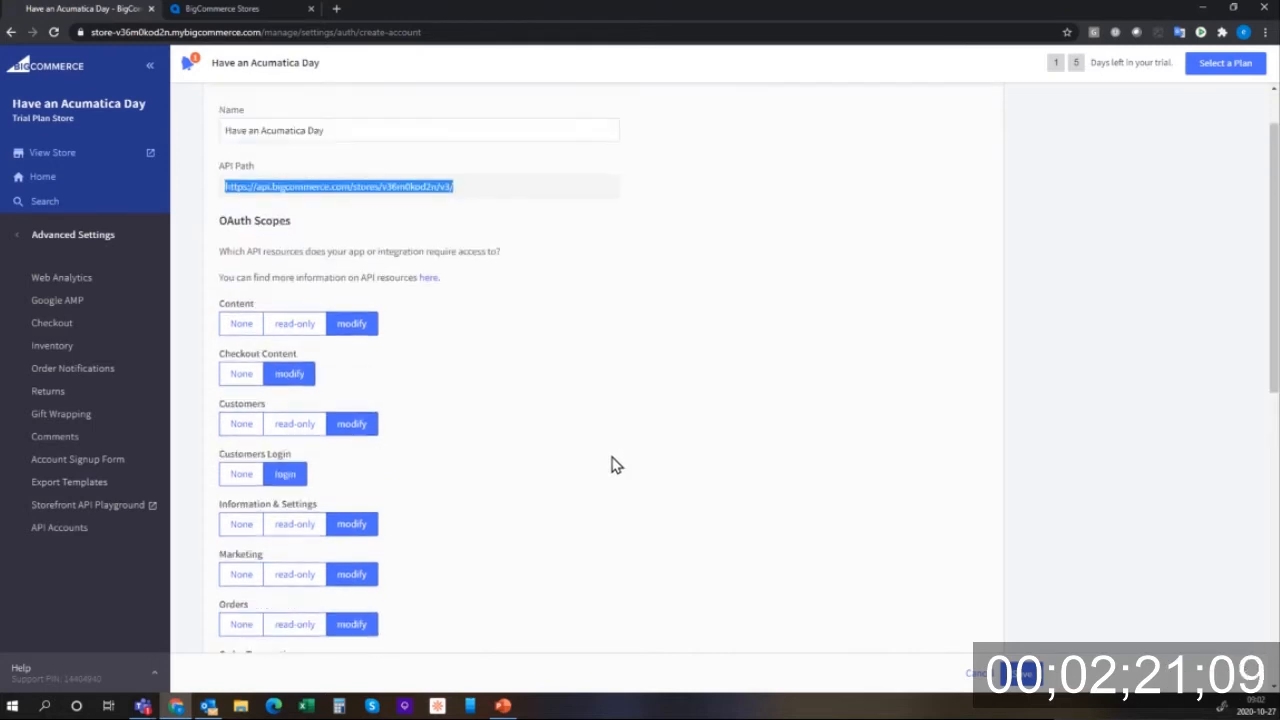
pyautogui.scroll(-1, 1028, 650)
pyautogui.scroll(-1, 1028, 650)
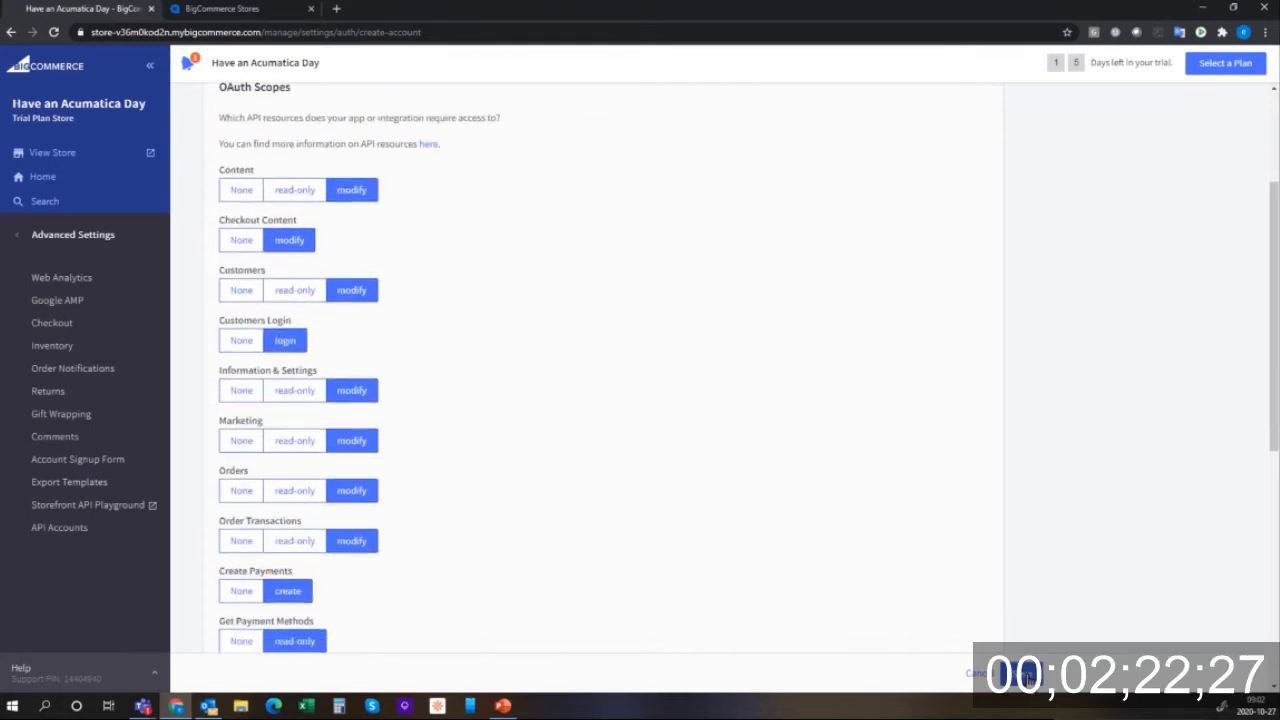
pyautogui.click(1030, 672)
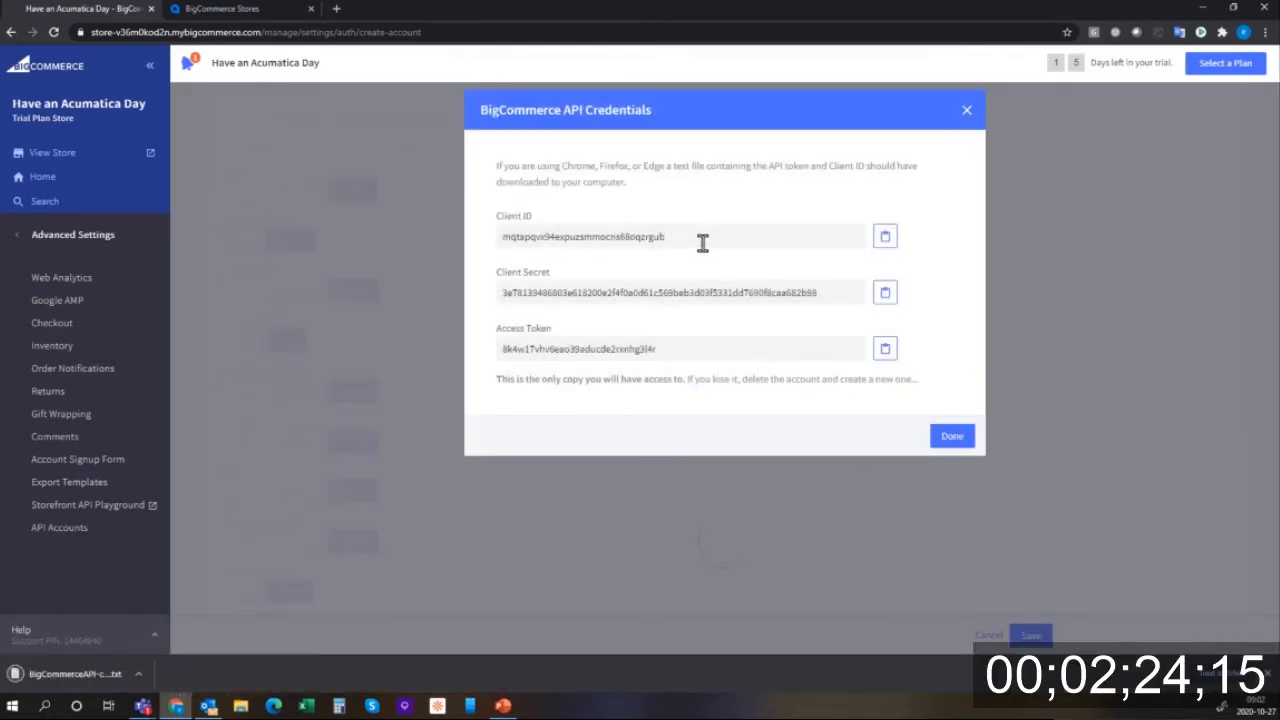
pyautogui.moveTo(693, 236); pyautogui.dragTo(462, 248)
pyautogui.hotkey('ctrl', 'c')
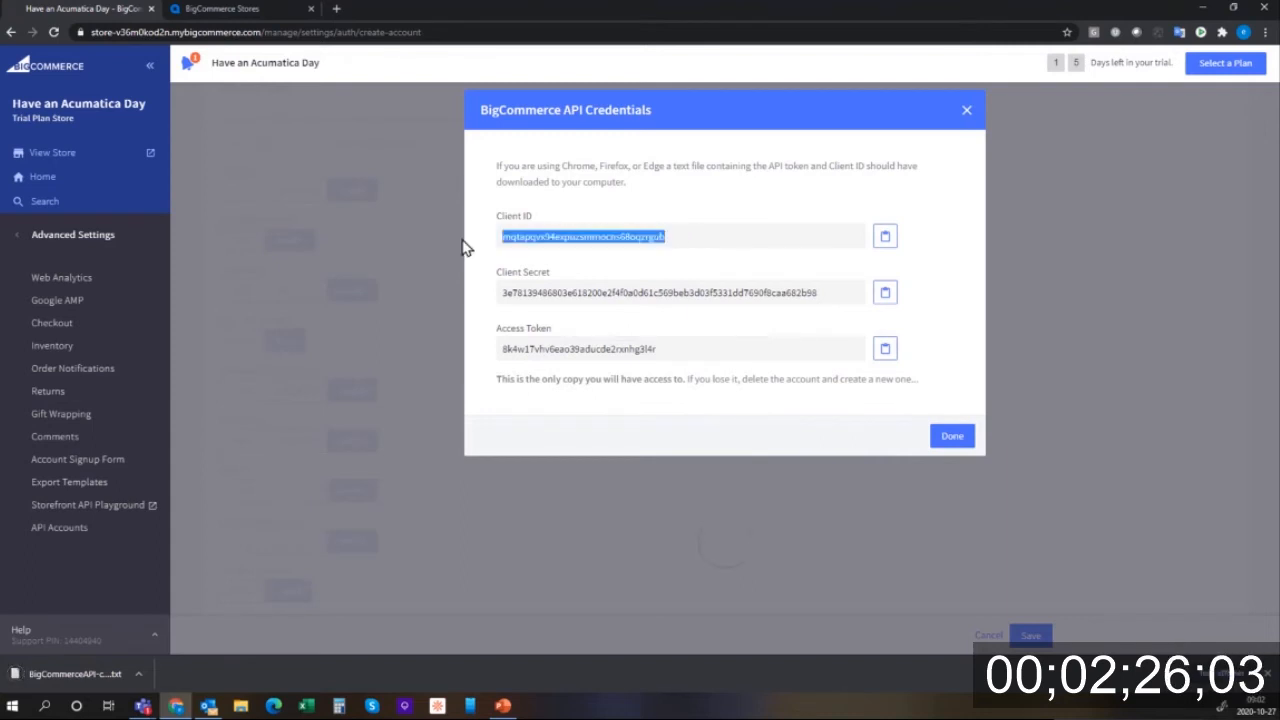
pyautogui.click(222, 9)
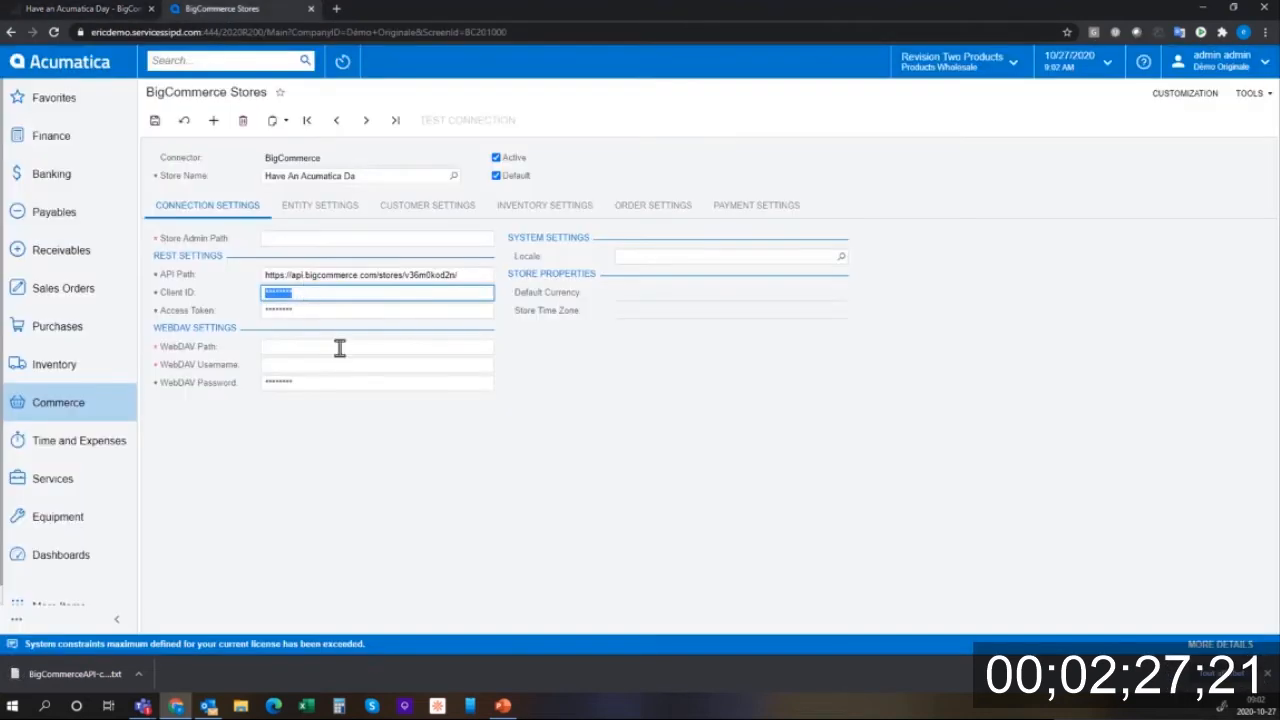
pyautogui.hotkey('ctrl', 'v')
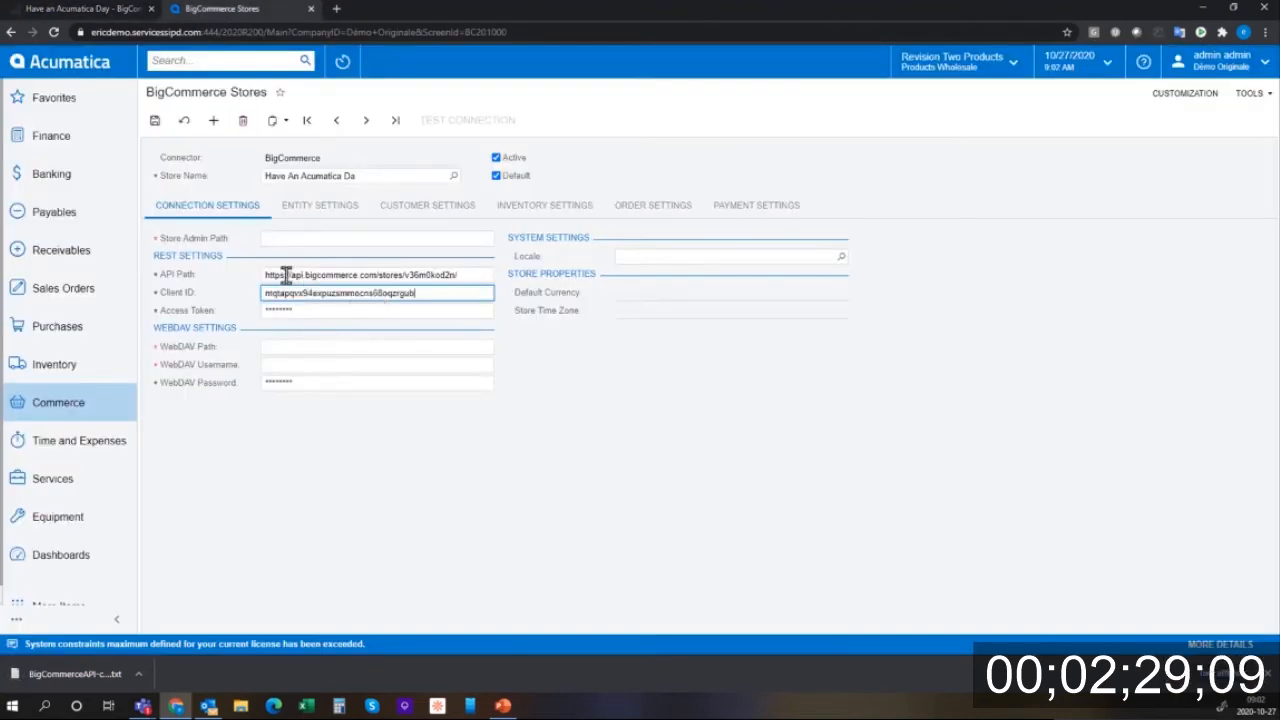
# - Copy the Access Token into Acumatica's Access Token field and close the credentials dialog
pyautogui.click(90, 9)
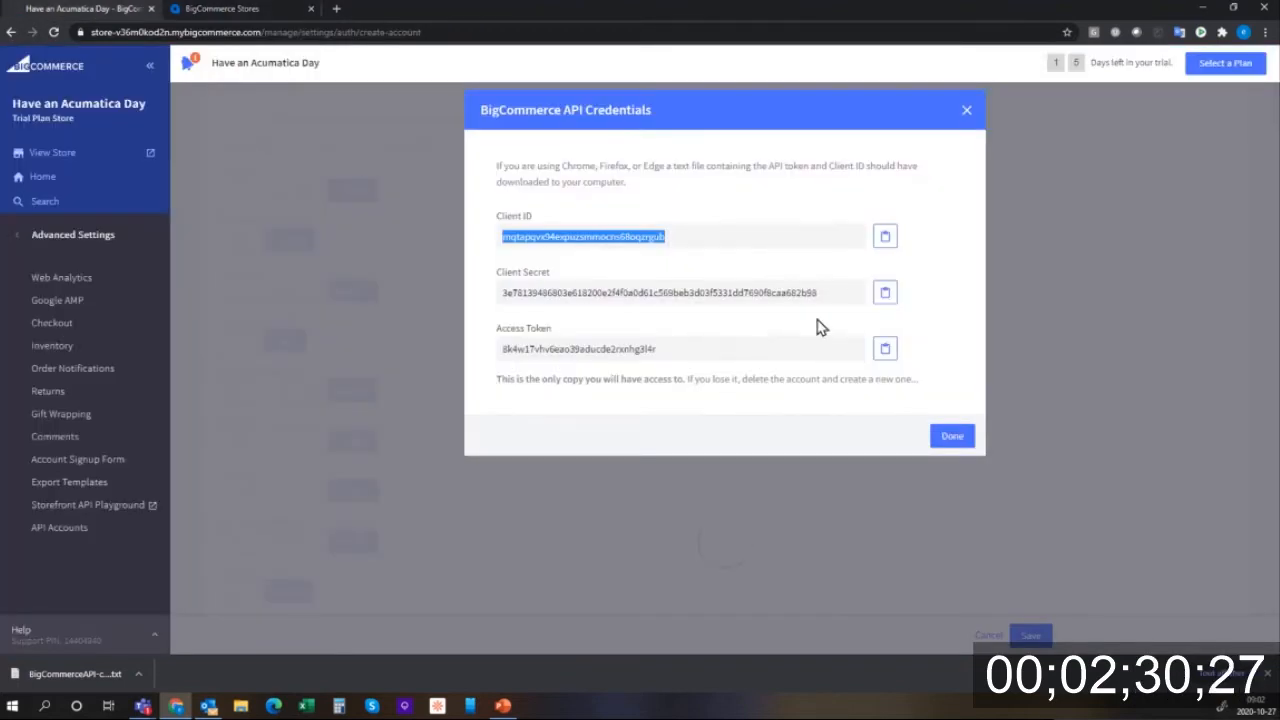
pyautogui.click(727, 345)
pyautogui.moveTo(723, 355); pyautogui.dragTo(500, 349)
pyautogui.click(480, 355)
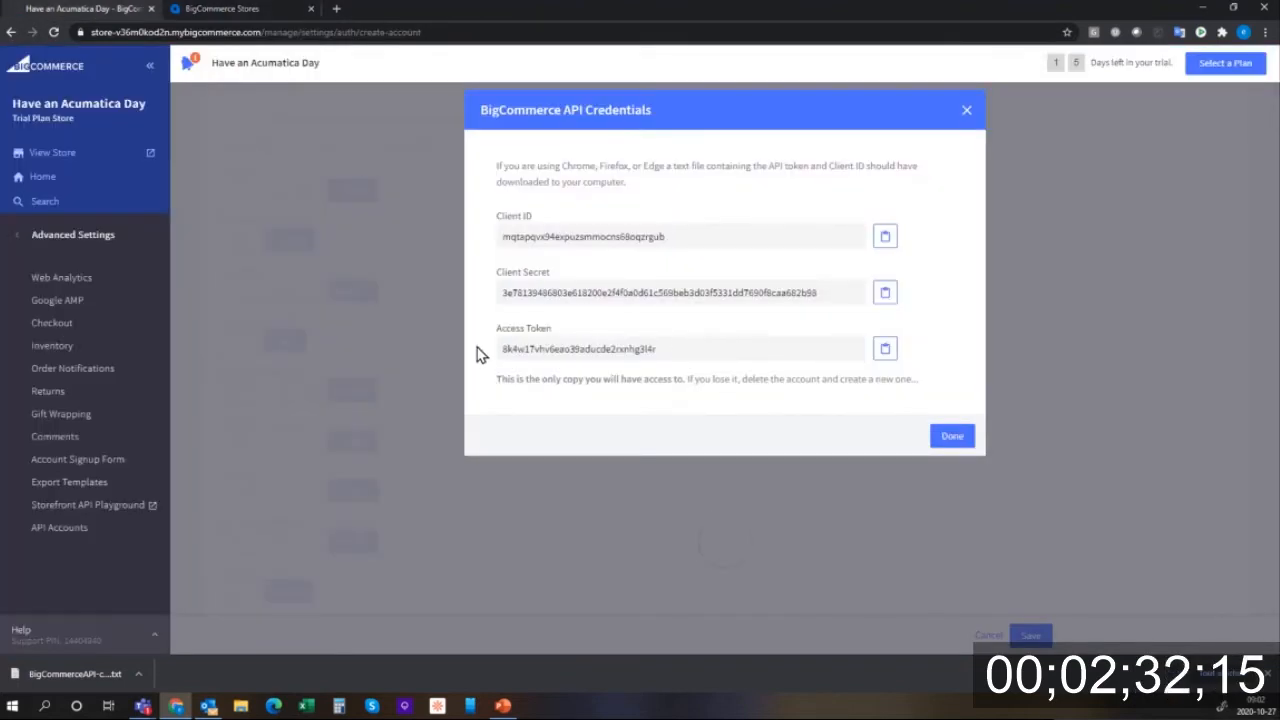
pyautogui.moveTo(686, 346); pyautogui.dragTo(491, 351)
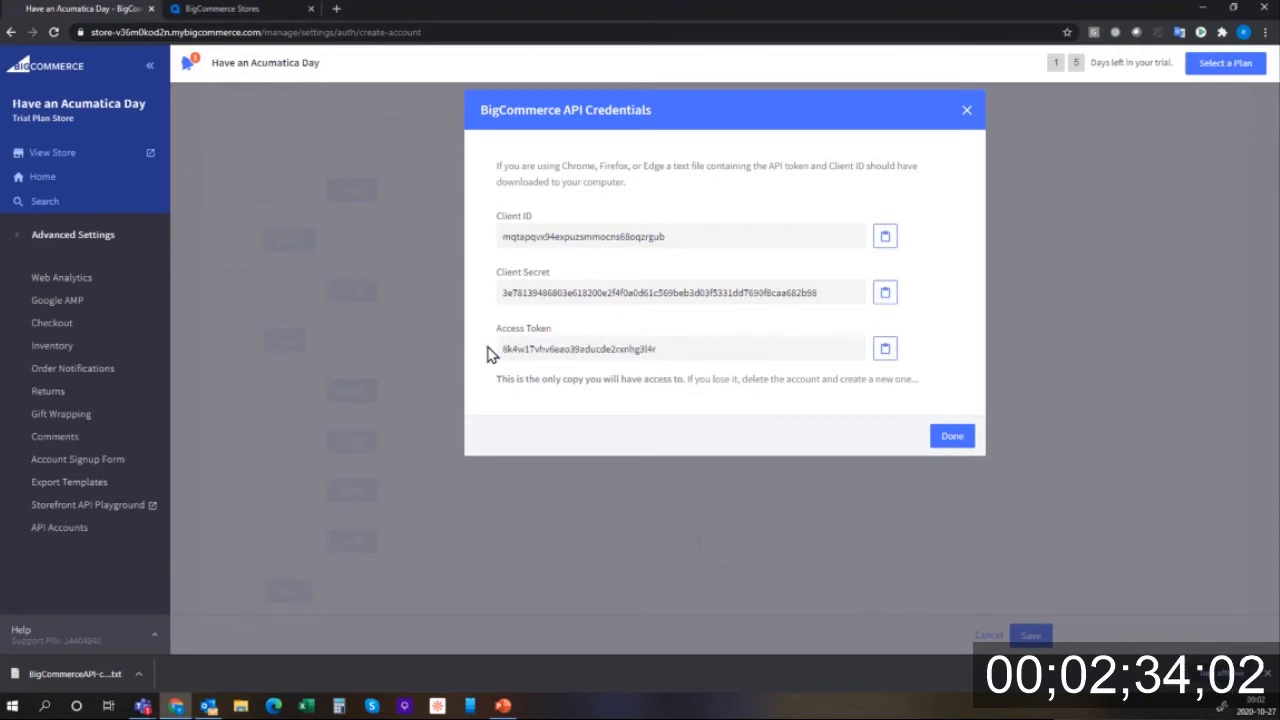
pyautogui.doubleClick(503, 349)
pyautogui.hotkey('ctrl', 'c')
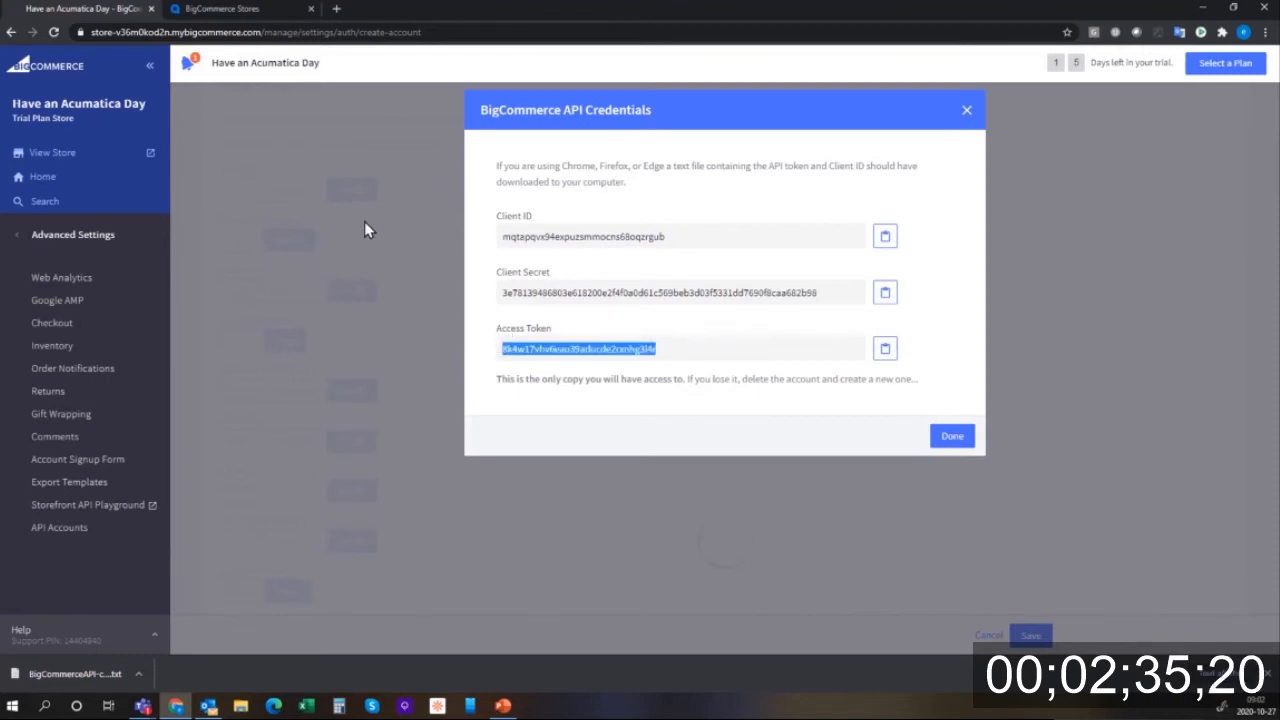
pyautogui.click(249, 11)
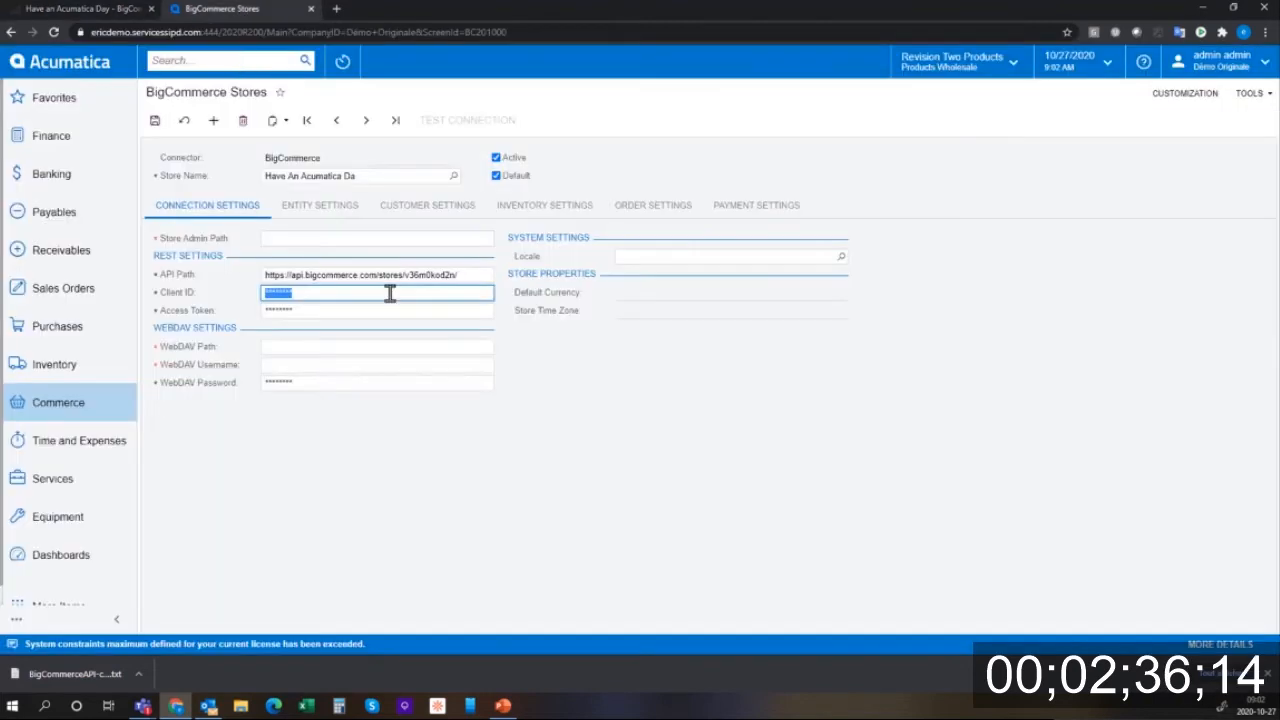
pyautogui.click(356, 309)
pyautogui.hotkey('ctrl', 'v')
pyautogui.click(369, 344)
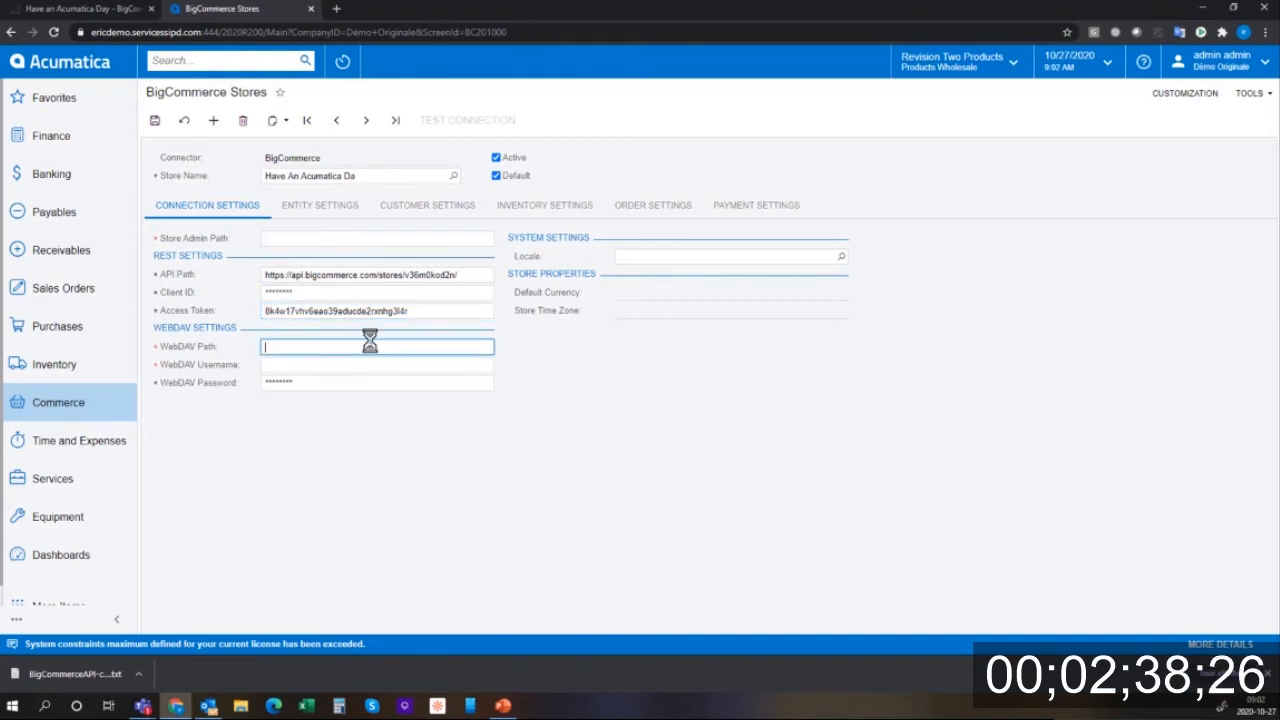
pyautogui.click(103, 10)
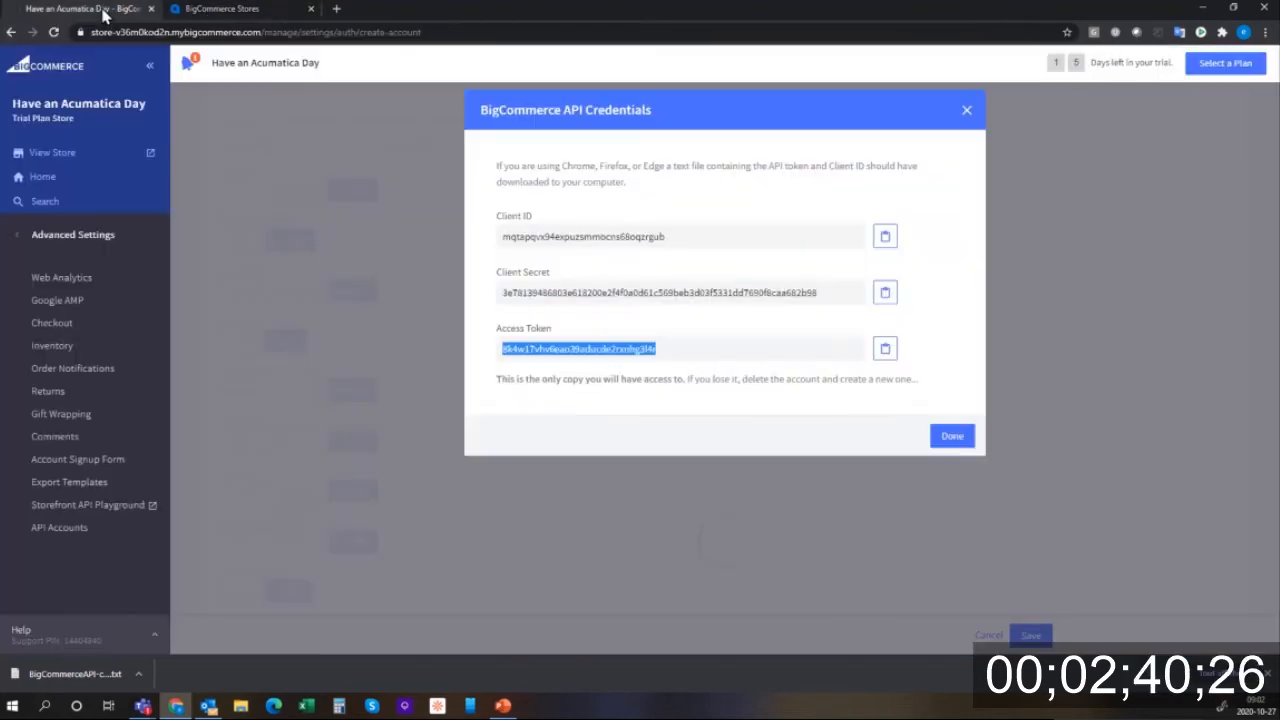
pyautogui.click(955, 438)
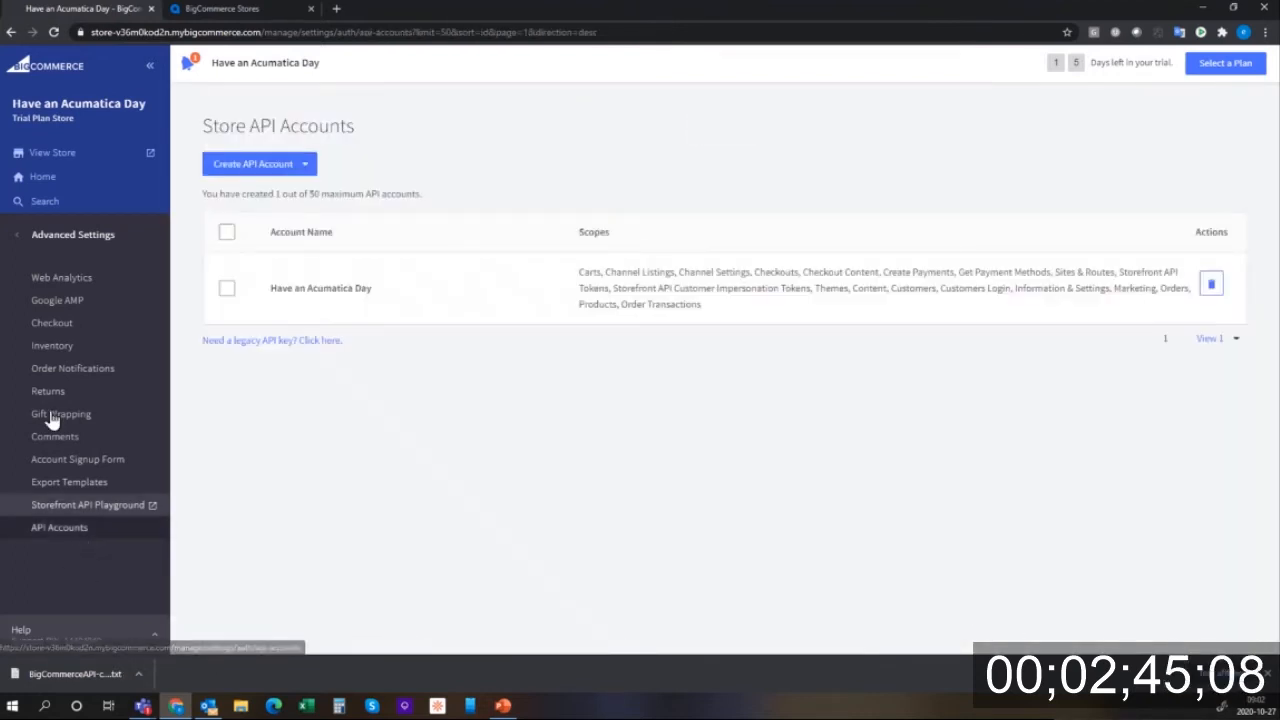
# - Open Server Settings > File Access (WebDAV) and select the WebDAV path URL
pyautogui.click(35, 184)
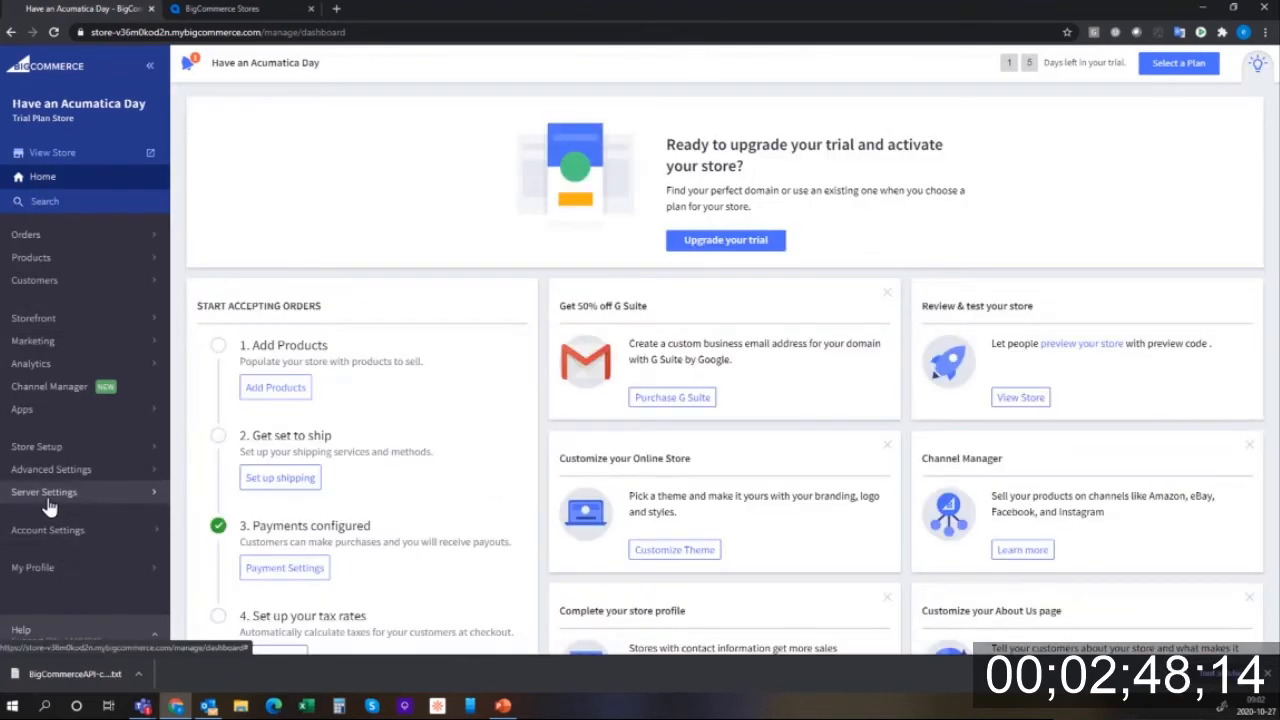
pyautogui.click(52, 505)
pyautogui.click(90, 392)
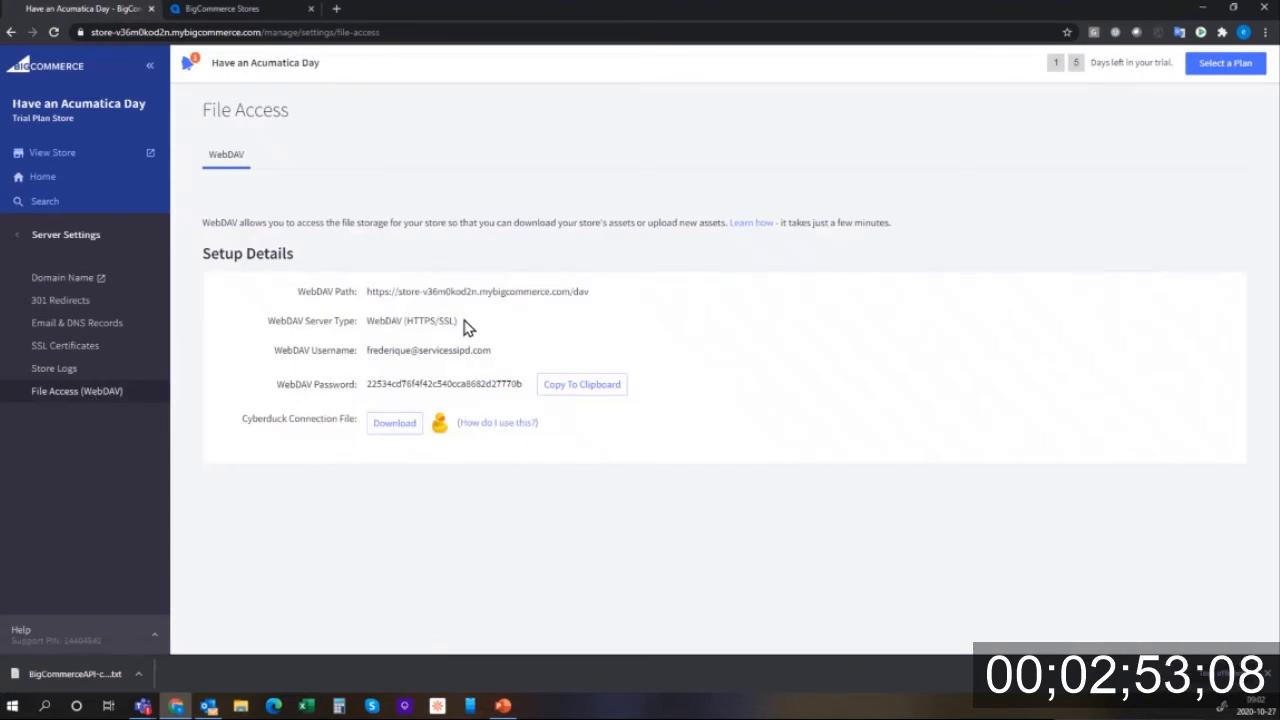
pyautogui.moveTo(603, 291); pyautogui.dragTo(362, 296)
pyautogui.hotkey('ctrl', 'c')
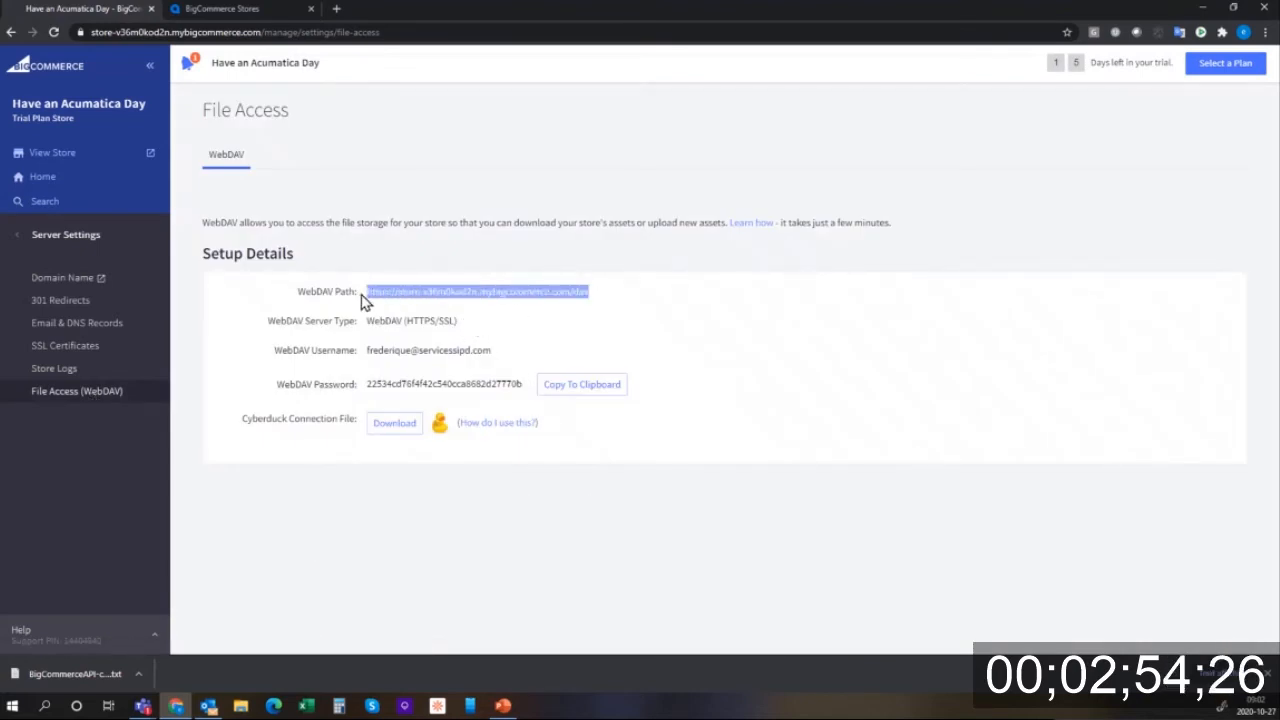
# - Paste the WebDAV path into Acumatica and remove its leading blanks
pyautogui.click(222, 9)
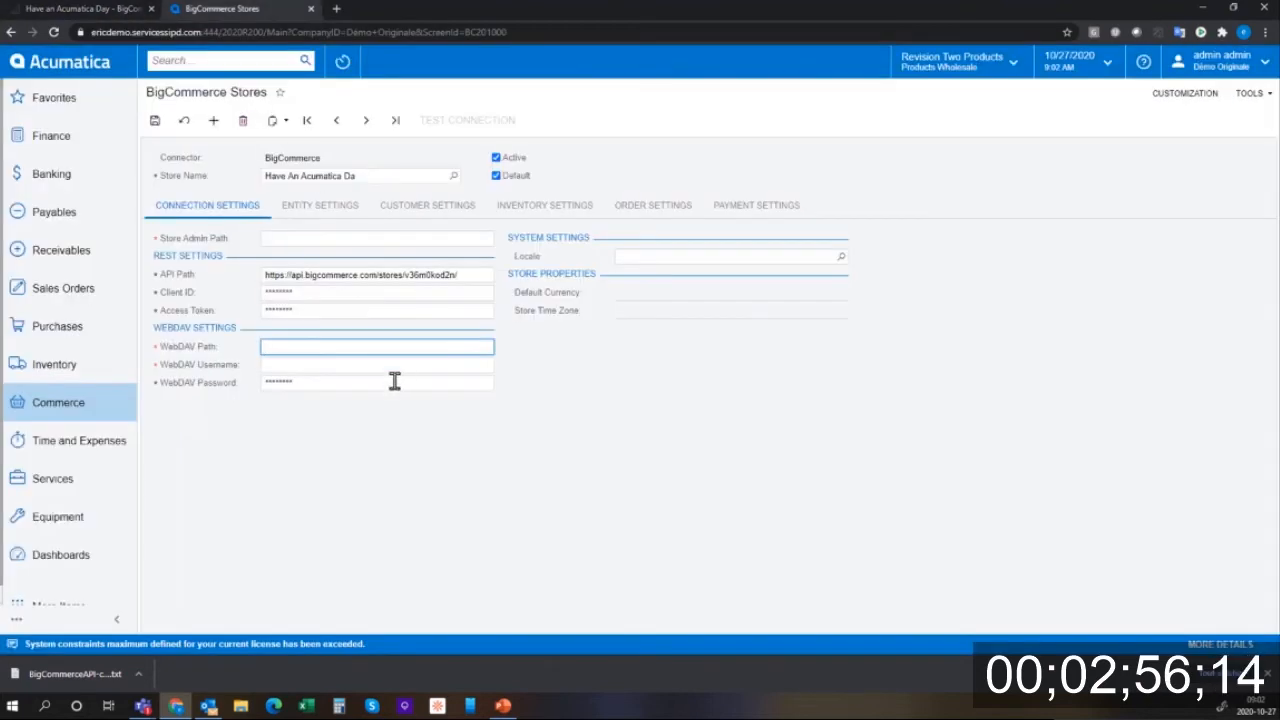
pyautogui.hotkey('ctrl', 'v')
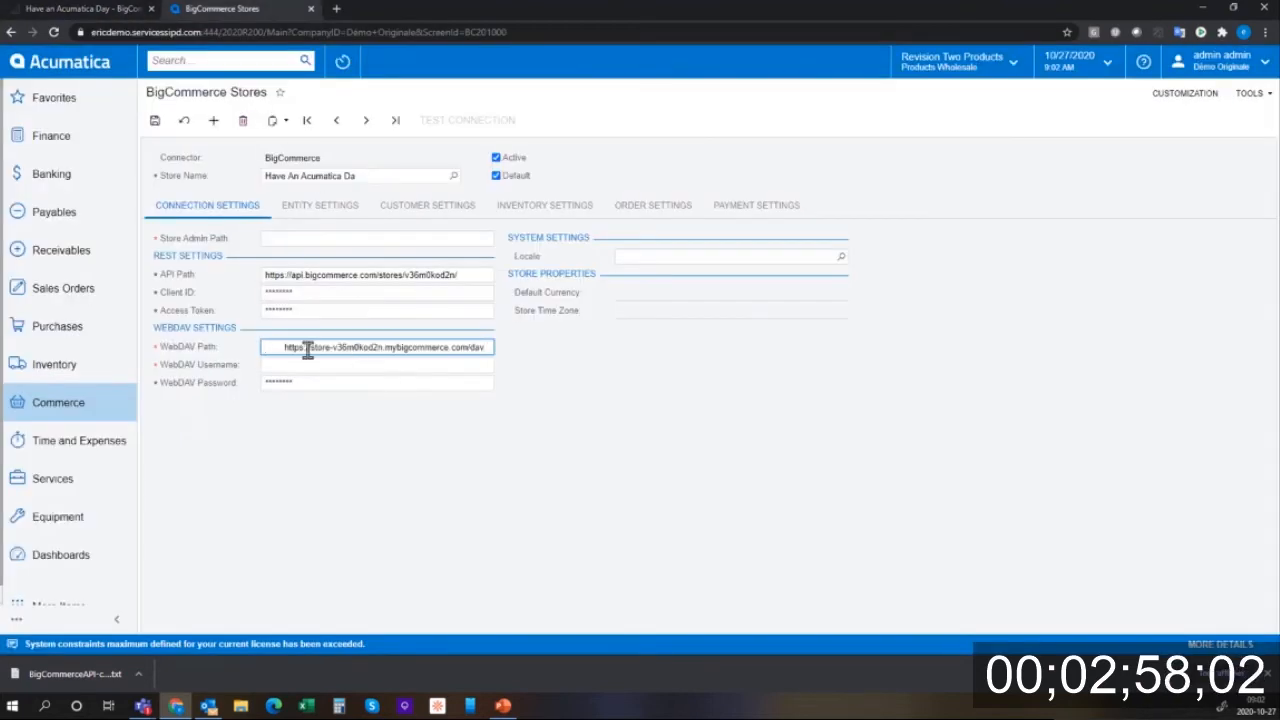
pyautogui.moveTo(281, 347); pyautogui.dragTo(190, 364)
pyautogui.press('BackSpace')
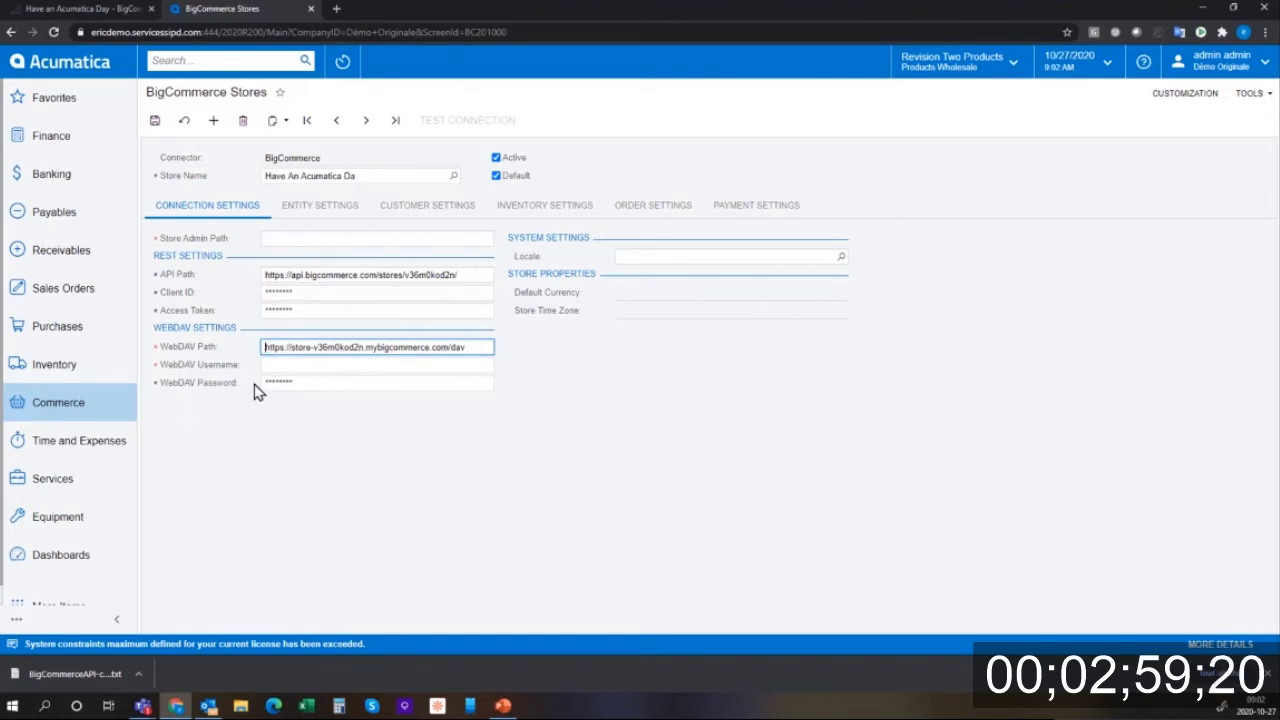
# - Enter the WebDAV username and paste the WebDAV password copied from BigCommerce
pyautogui.click(315, 366)
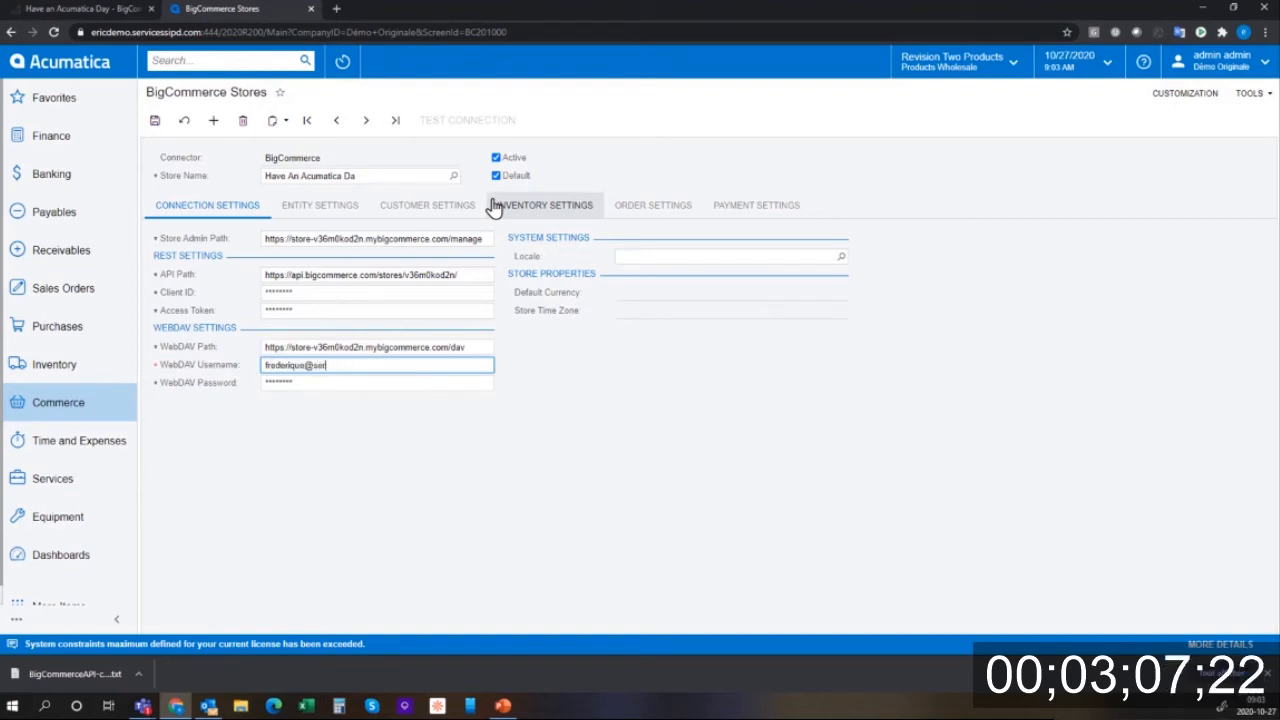
pyautogui.write('om')
pyautogui.press('Tab')
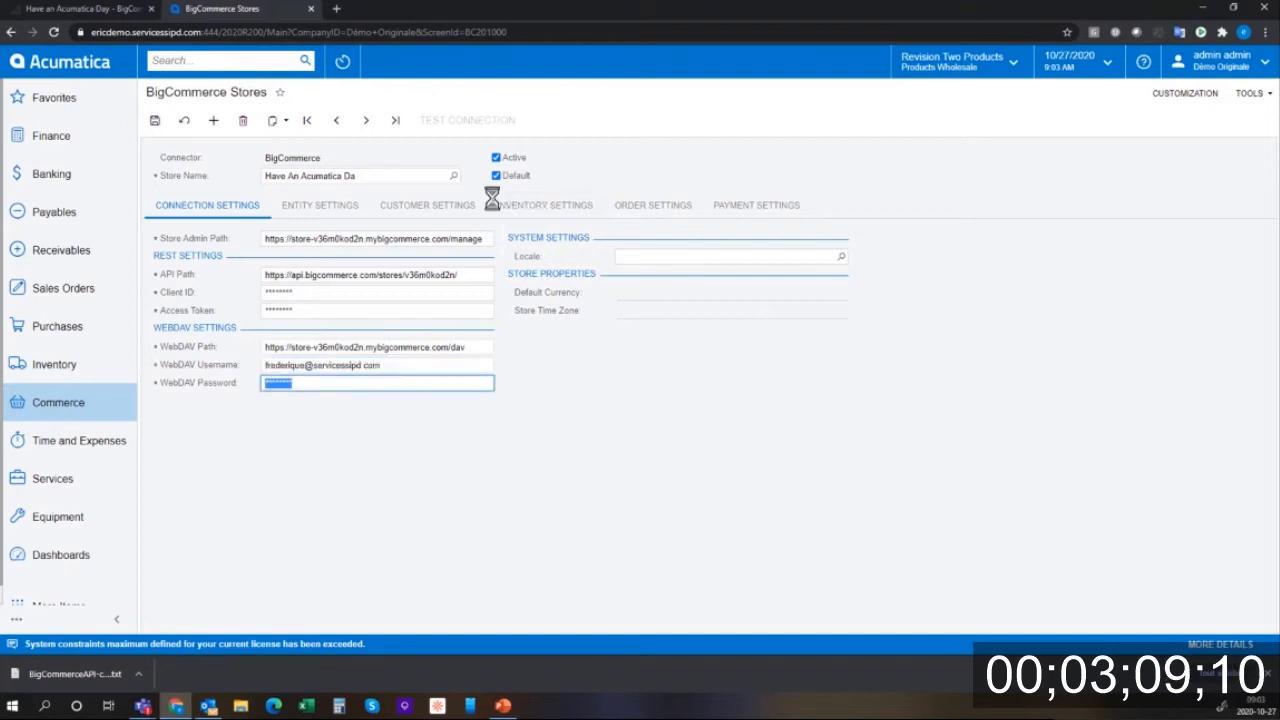
pyautogui.click(102, 10)
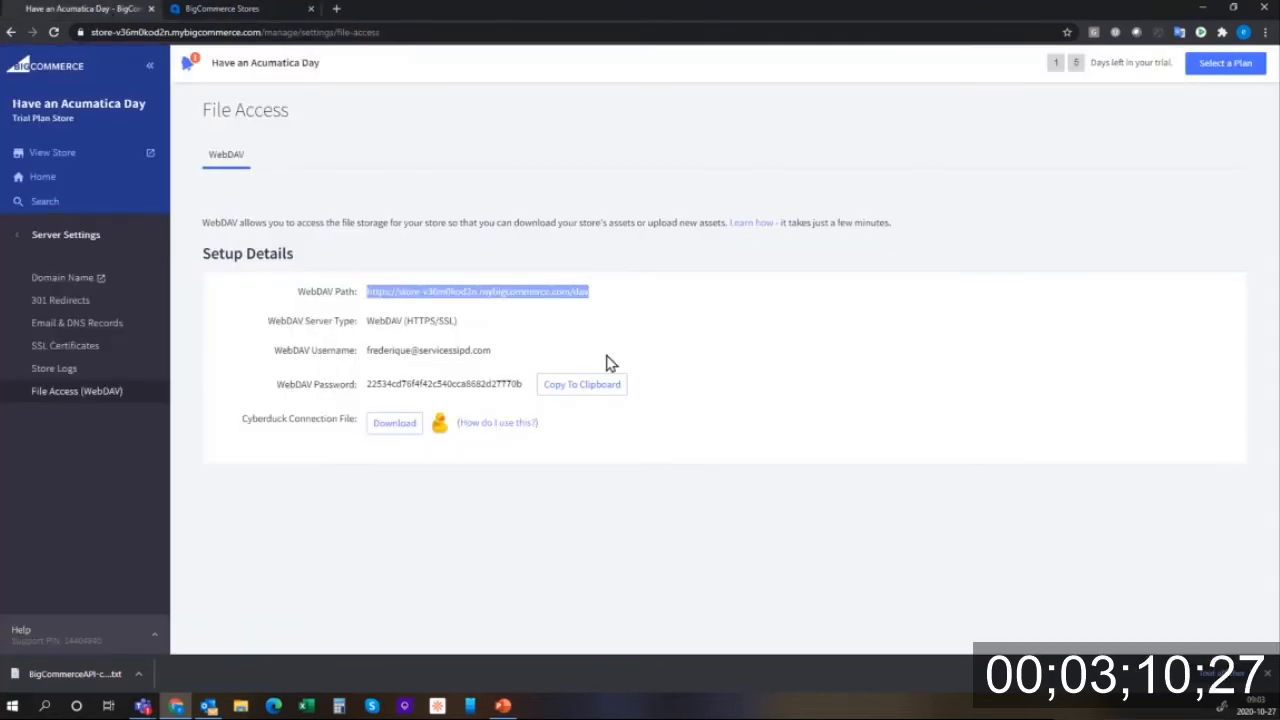
pyautogui.moveTo(522, 384); pyautogui.dragTo(381, 385)
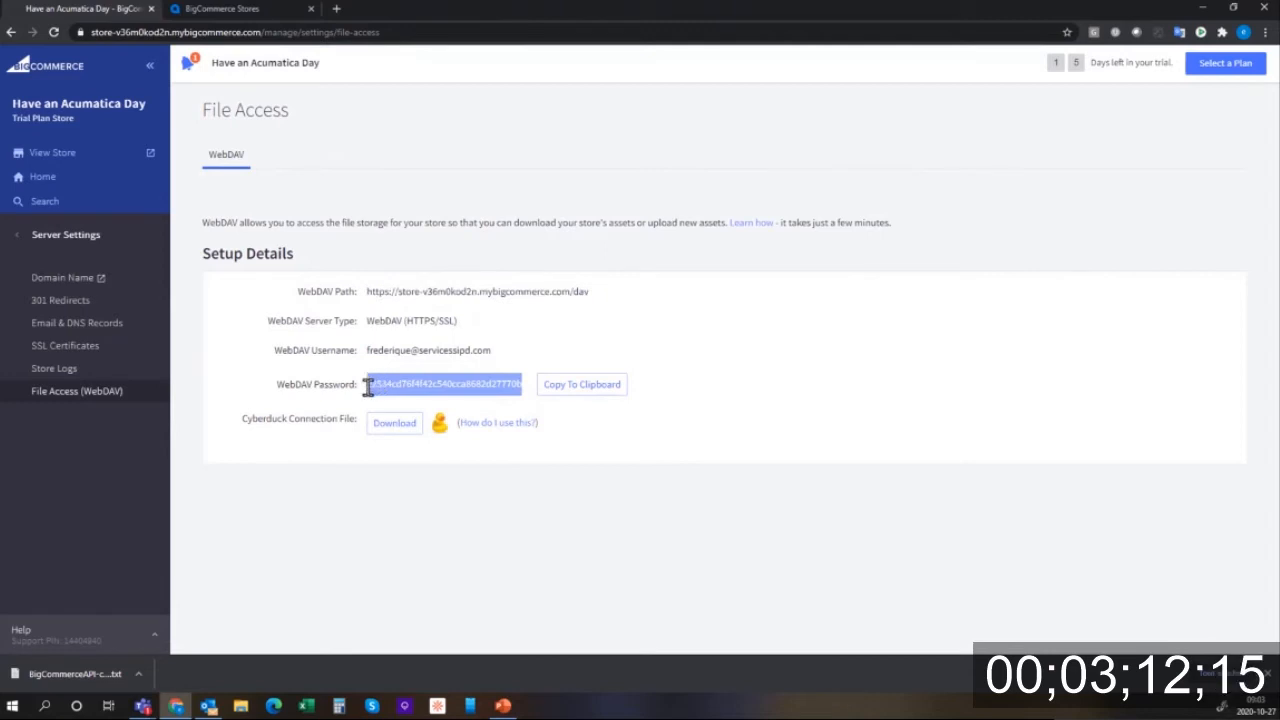
pyautogui.click(218, 12)
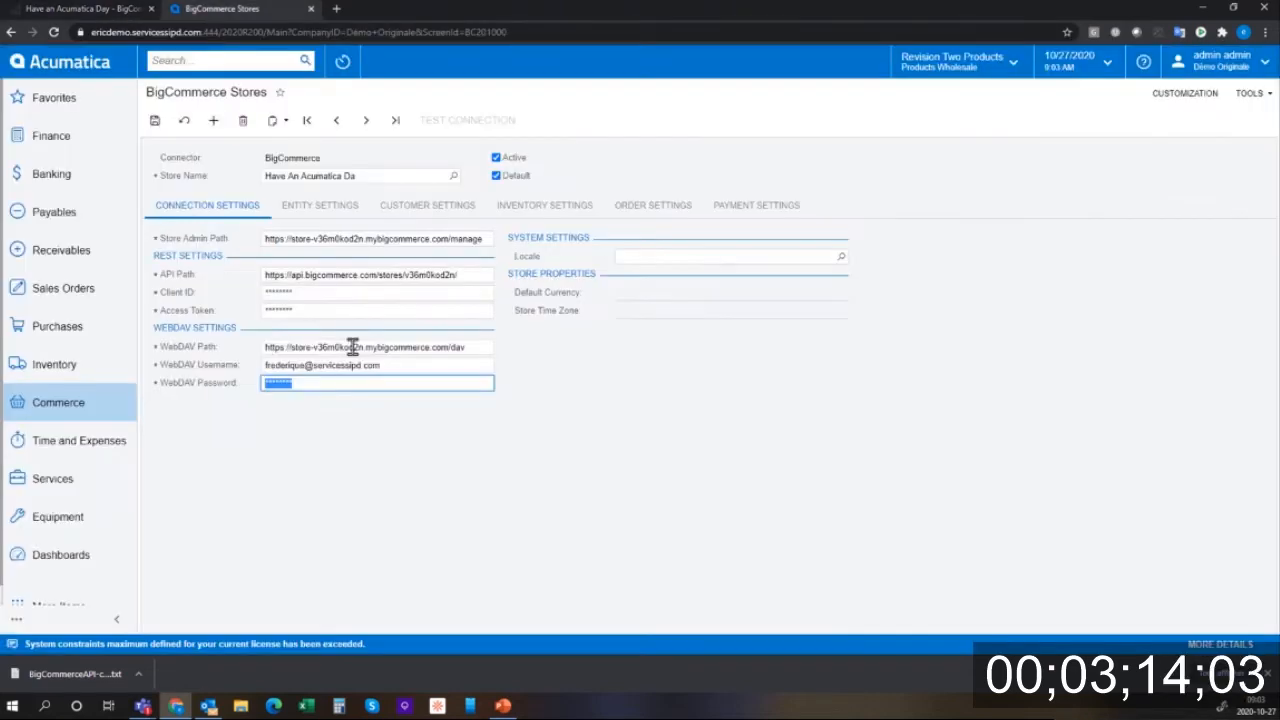
pyautogui.hotkey('ctrl', 'v')
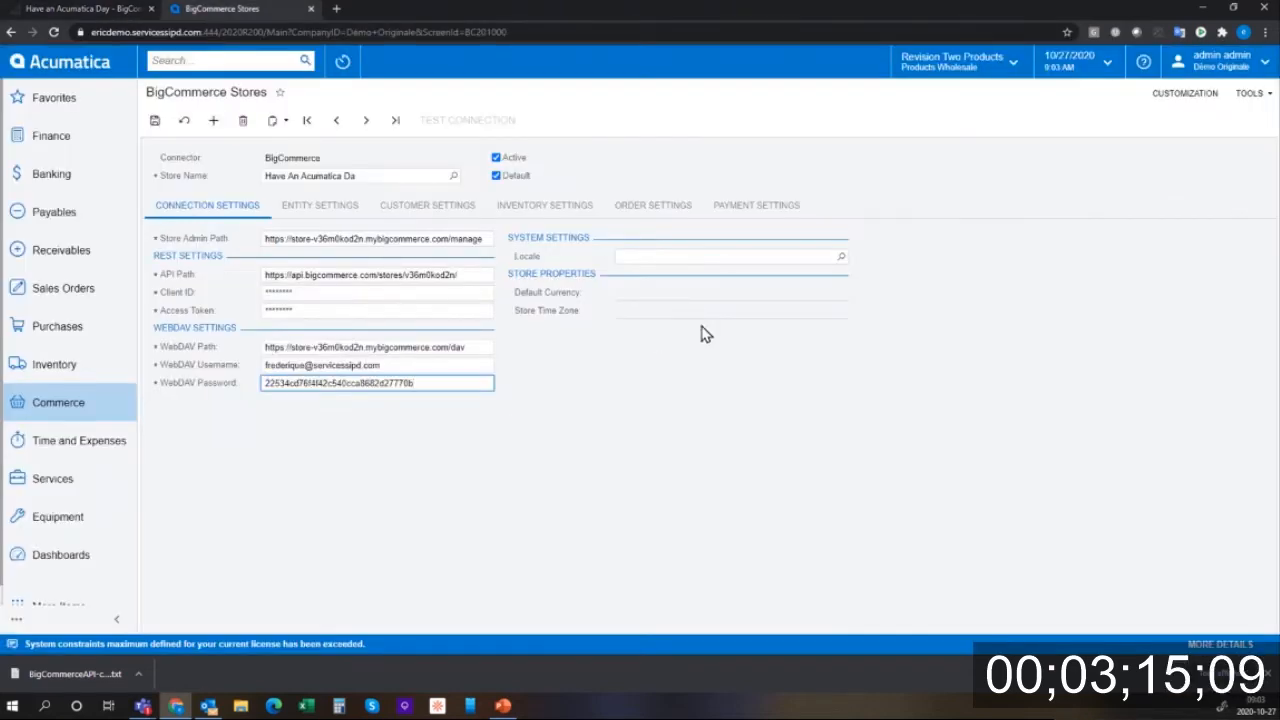
# - Save the store connection and test it against BigCommerce
pyautogui.click(155, 120)
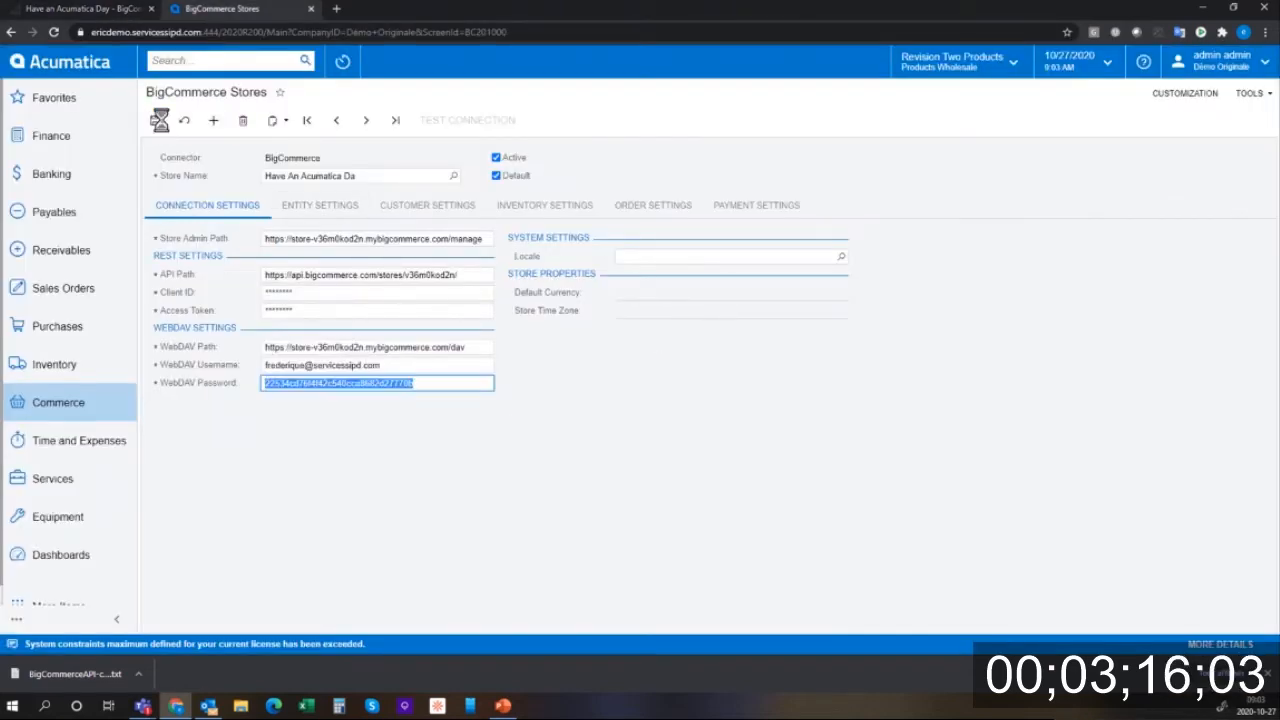
pyautogui.click(460, 125)
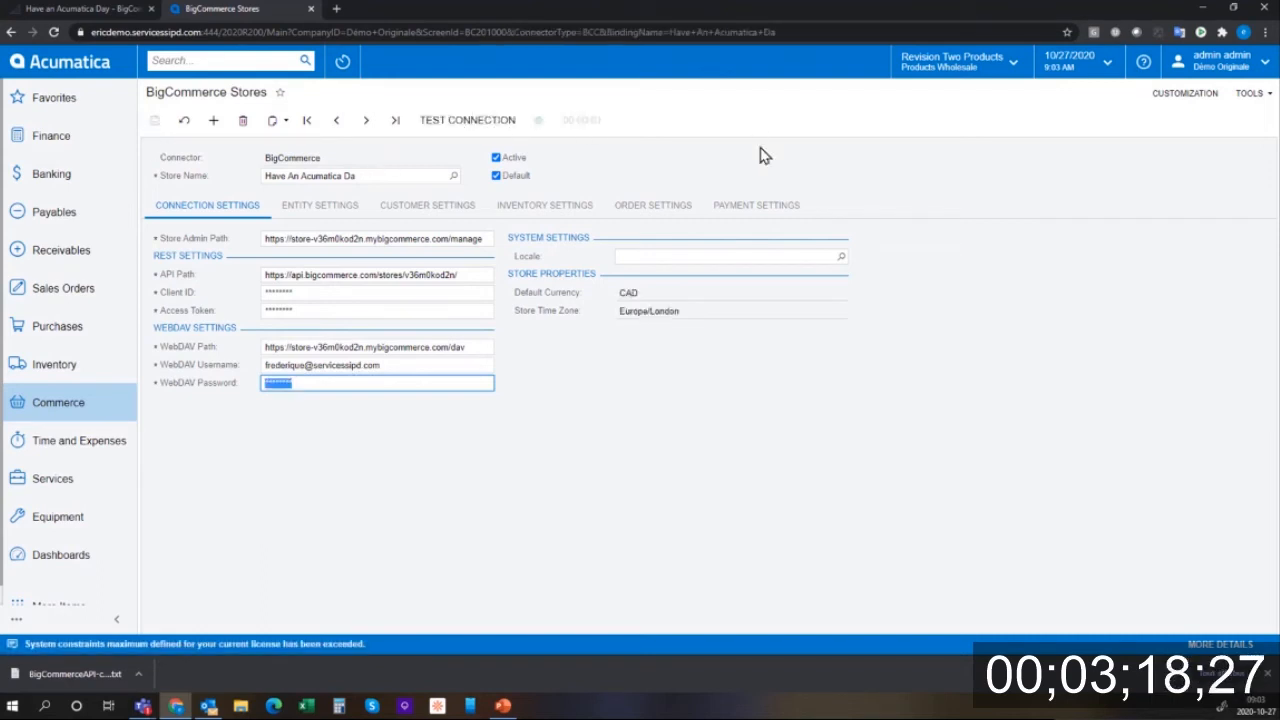
pyautogui.click(320, 208)
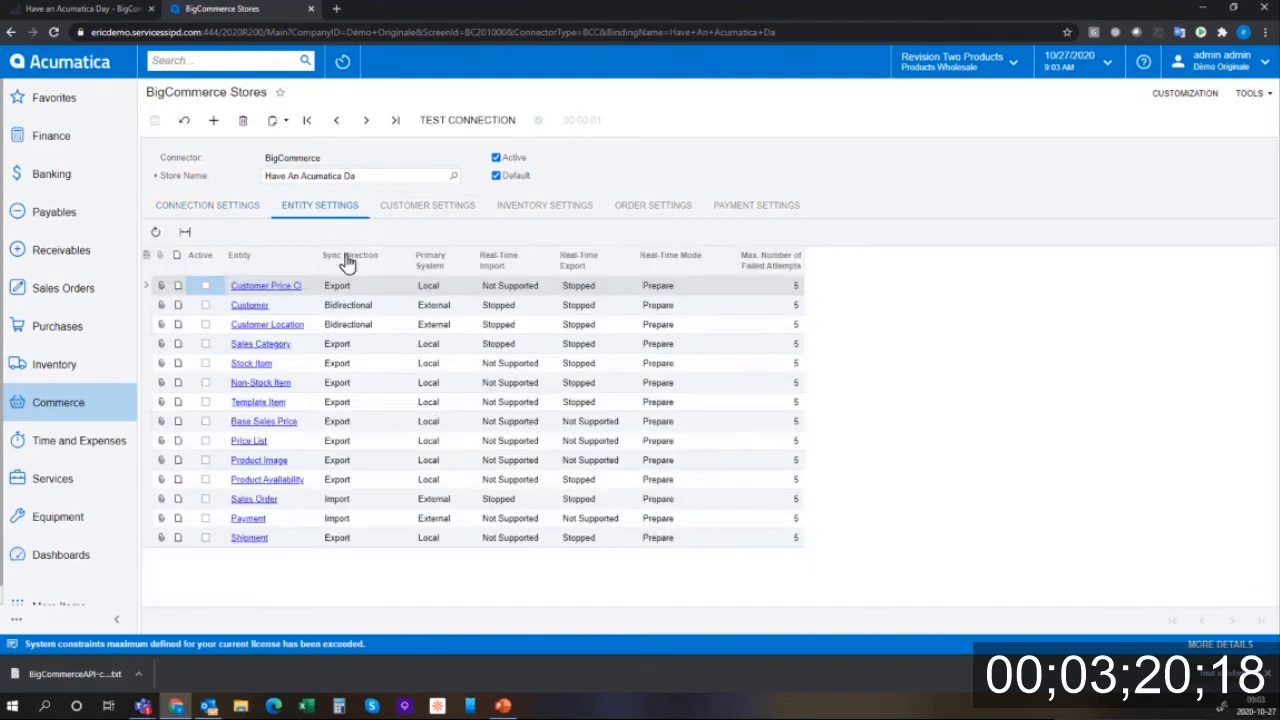
# - Activate all 14 sync entities, from customer price class through Shipment, on Entity Settings
pyautogui.click(206, 287)
pyautogui.click(206, 305)
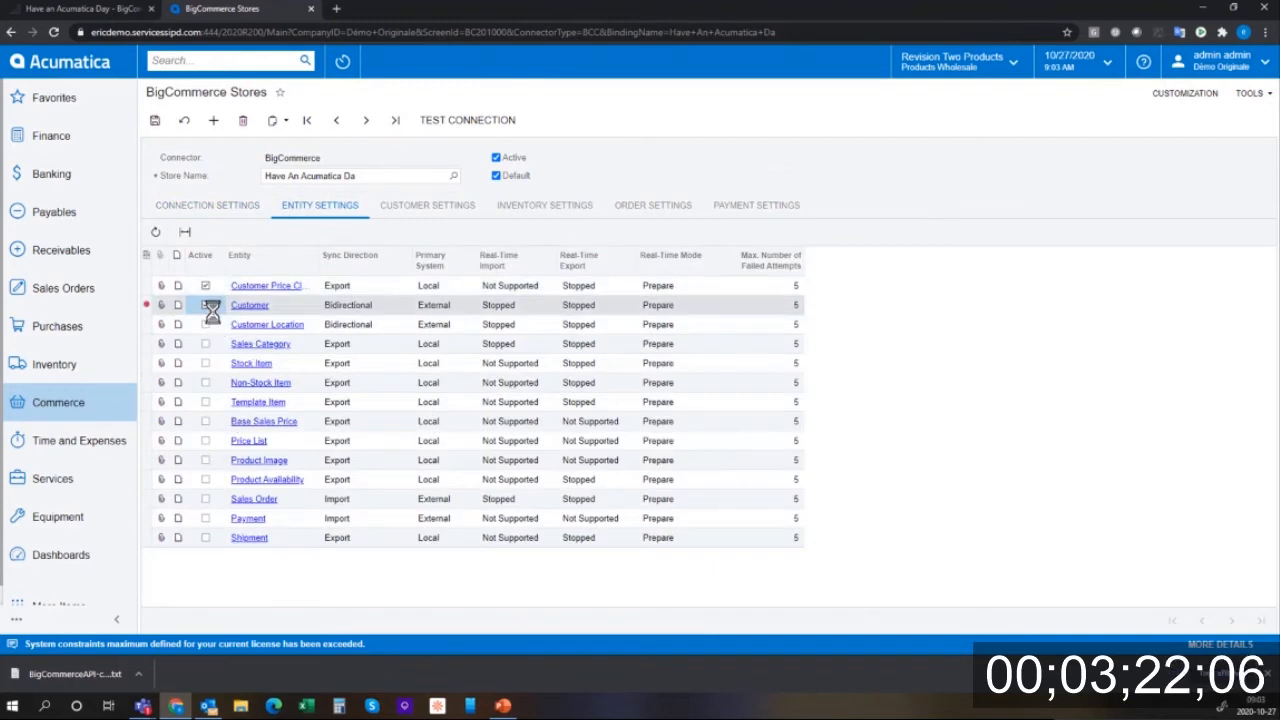
pyautogui.click(206, 324)
pyautogui.click(206, 344)
pyautogui.click(206, 363)
pyautogui.click(206, 382)
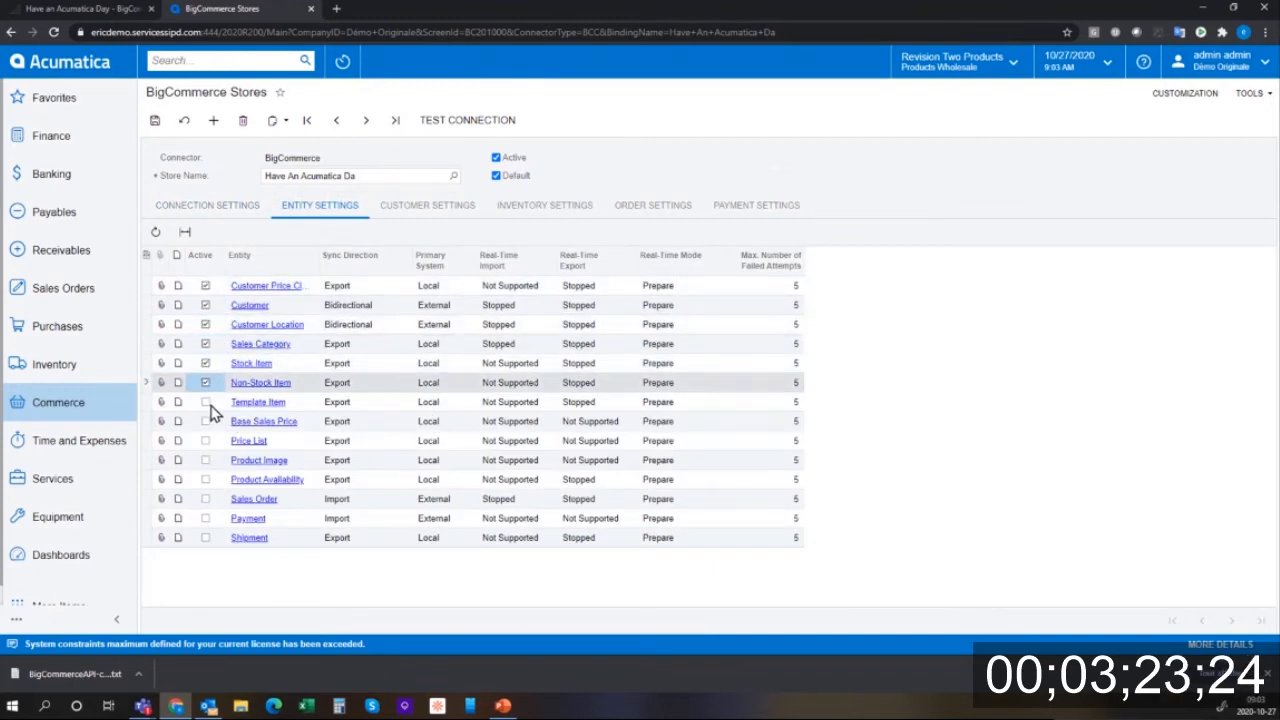
pyautogui.click(206, 401)
pyautogui.click(206, 421)
pyautogui.click(206, 440)
pyautogui.click(206, 460)
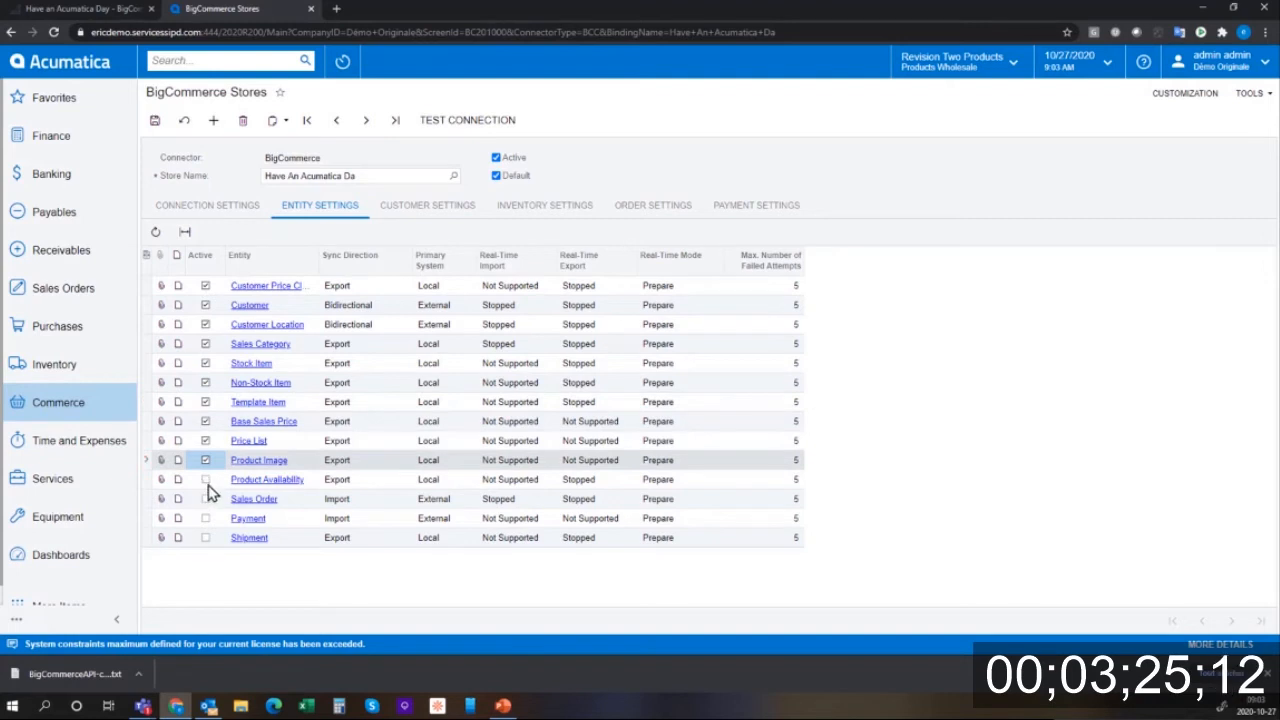
pyautogui.click(206, 479)
pyautogui.click(206, 499)
pyautogui.click(206, 518)
pyautogui.click(206, 537)
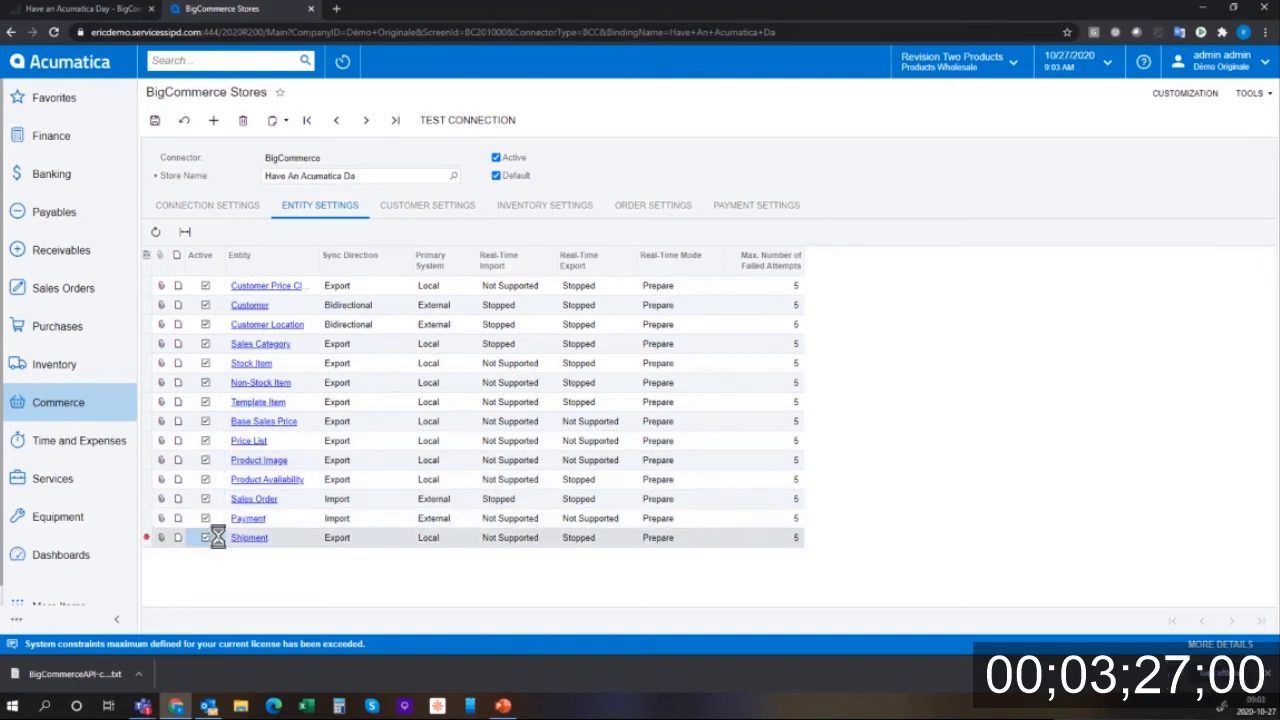
# - Save the entity settings, dismiss the error, and go to Customer Settings
pyautogui.click(155, 120)
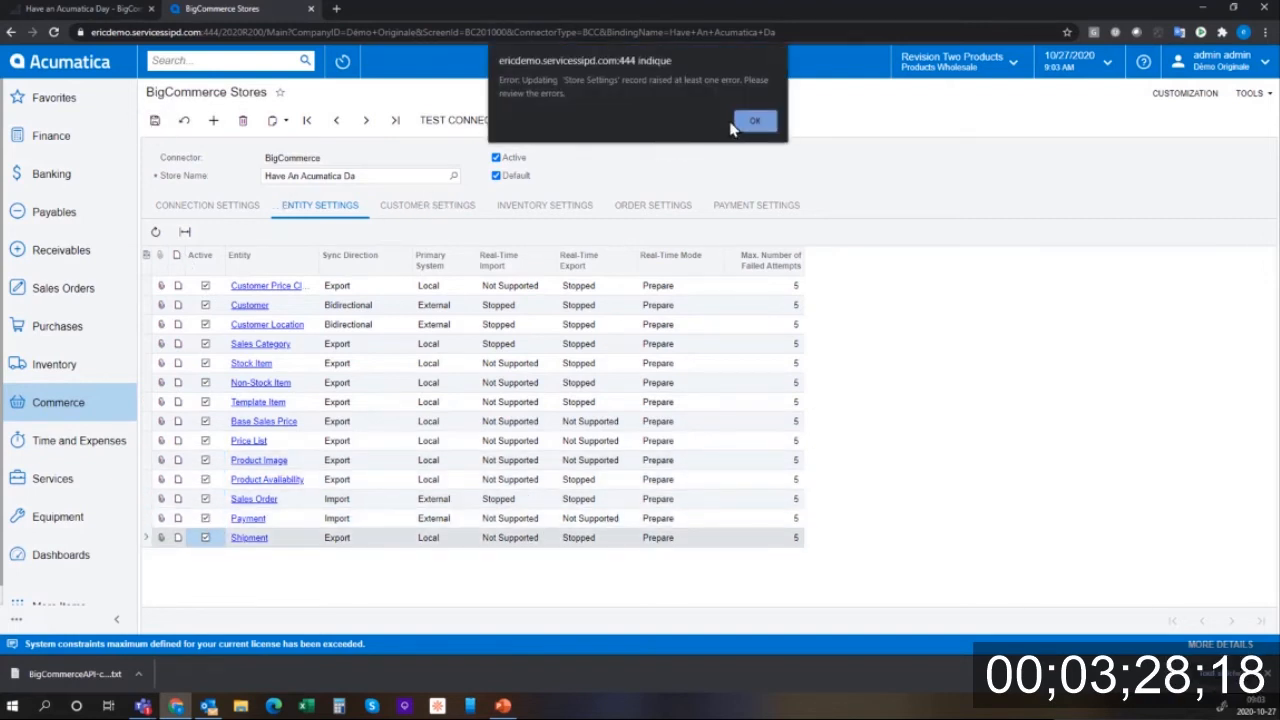
pyautogui.click(752, 124)
pyautogui.click(451, 214)
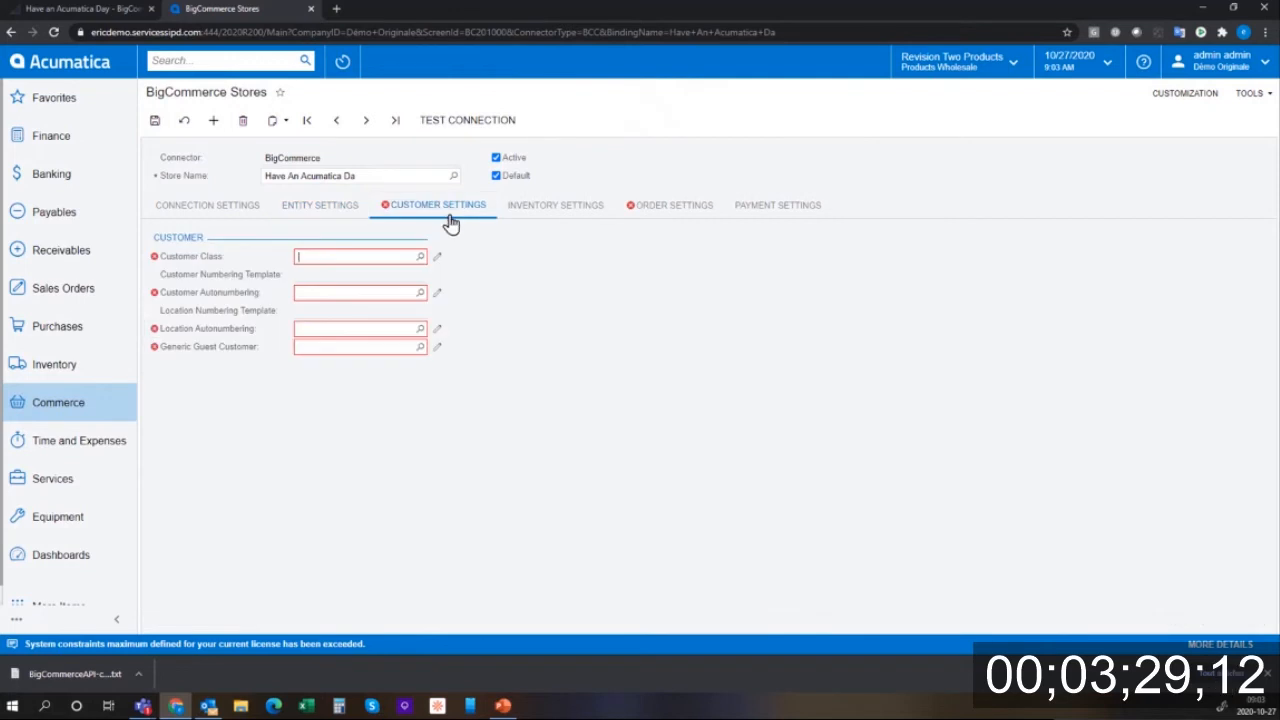
# - Set customer class ECCUSOTMER and customer autonumbering ECCUSTOMER
pyautogui.click(396, 257)
pyautogui.write('ec')
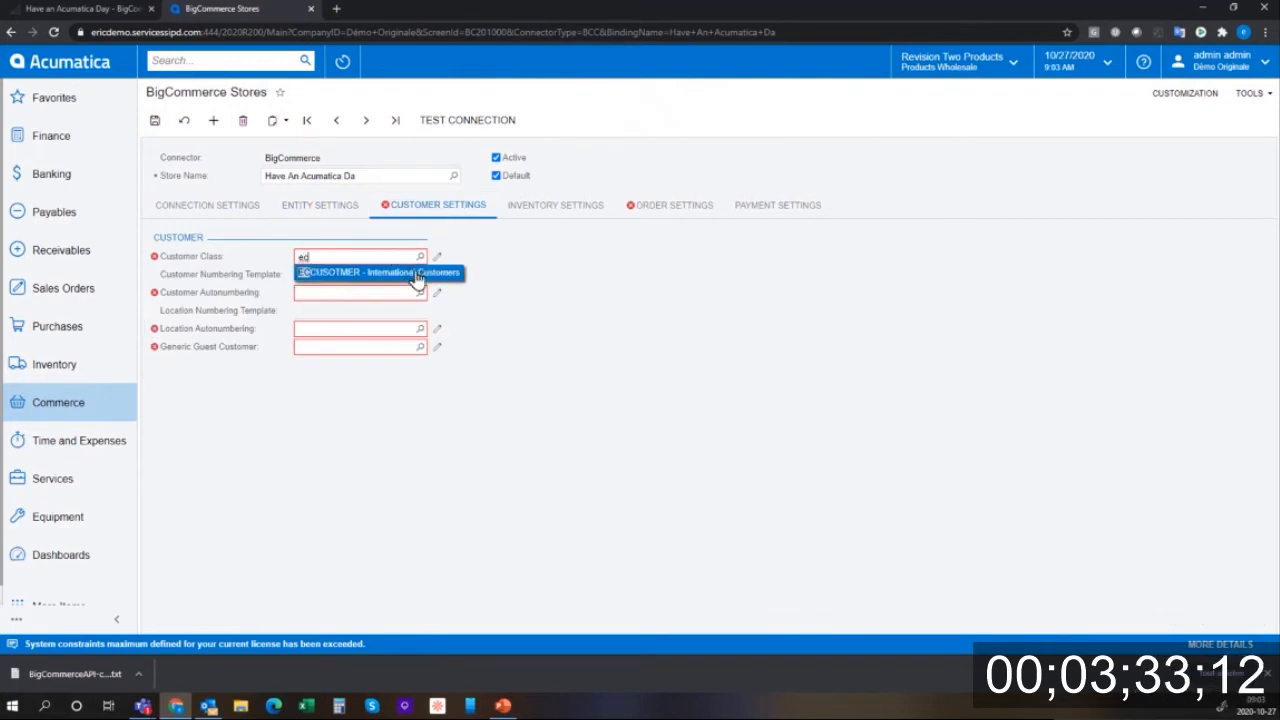
pyautogui.click(390, 277)
pyautogui.click(386, 292)
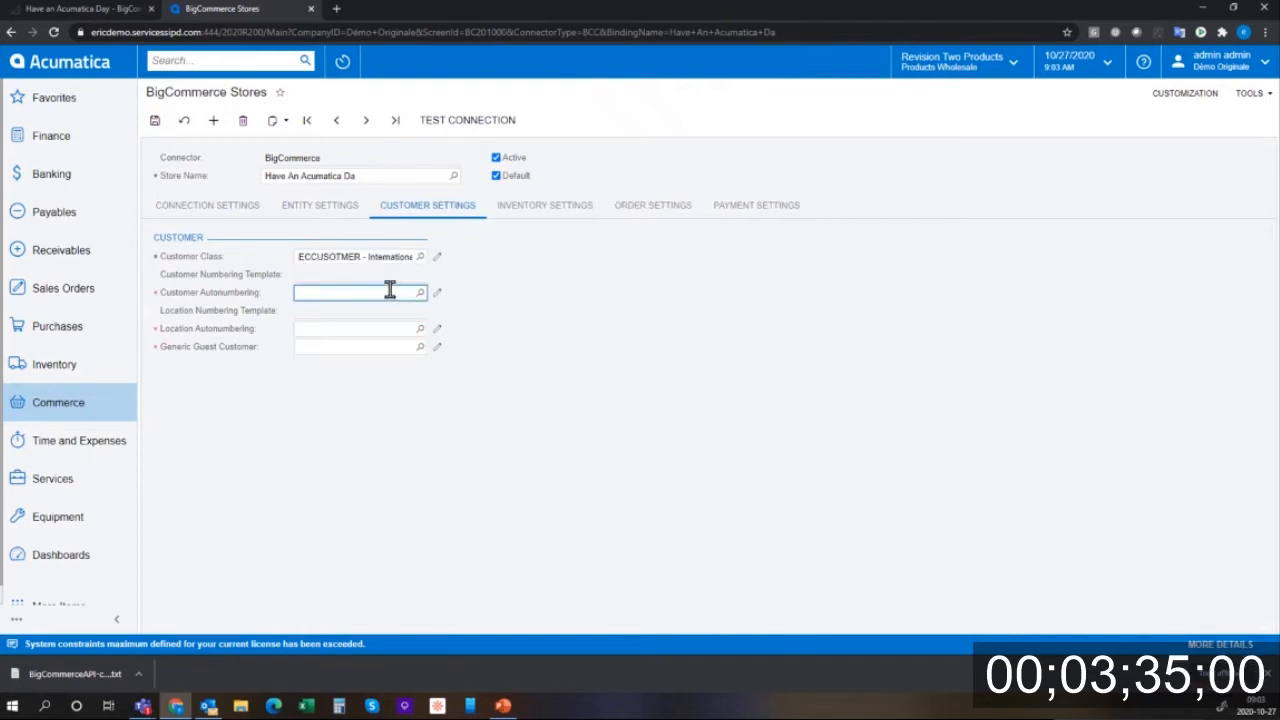
pyautogui.write('ec')
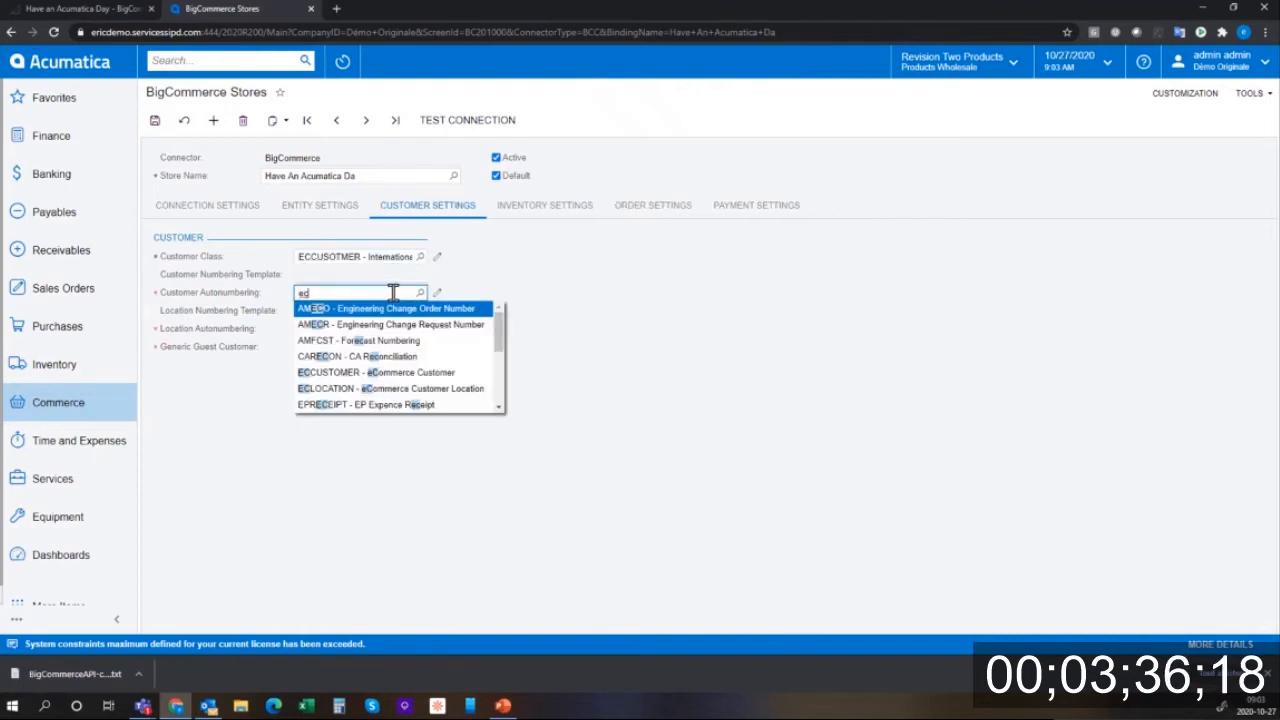
pyautogui.click(438, 375)
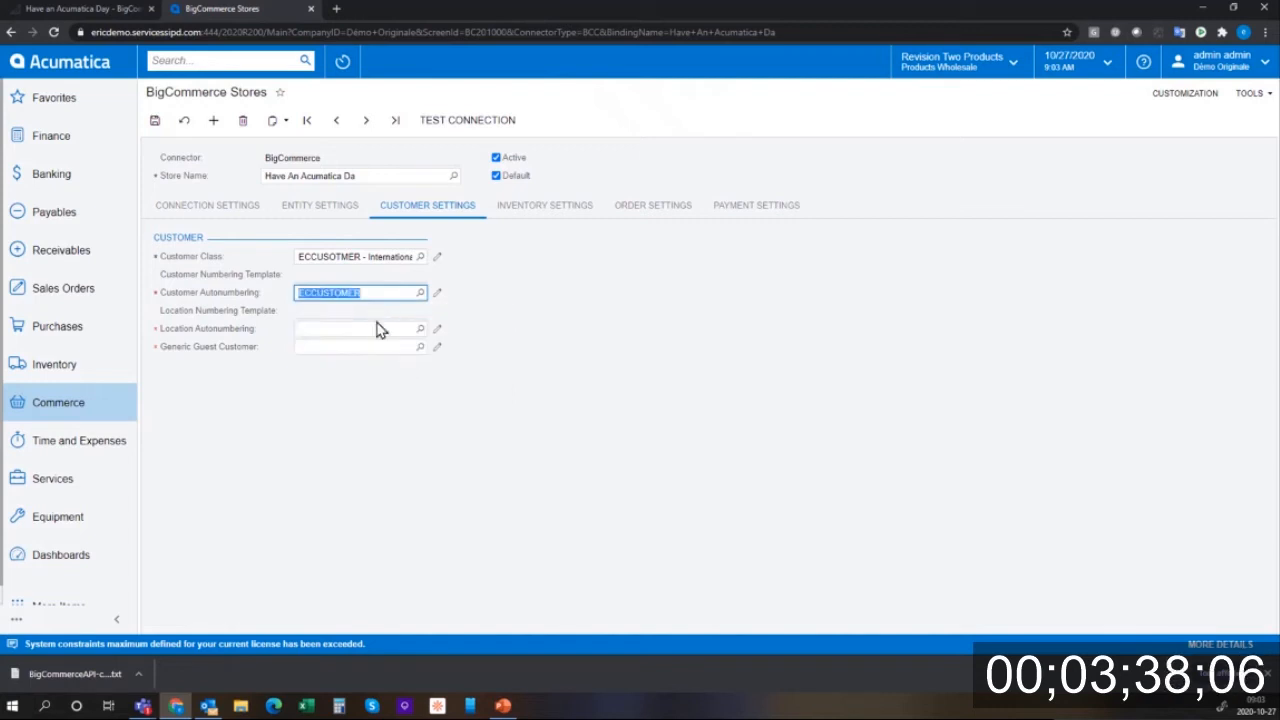
# - Set location autonumbering ECLOCATION and generic guest customer ECOMGUEST
pyautogui.click(372, 331)
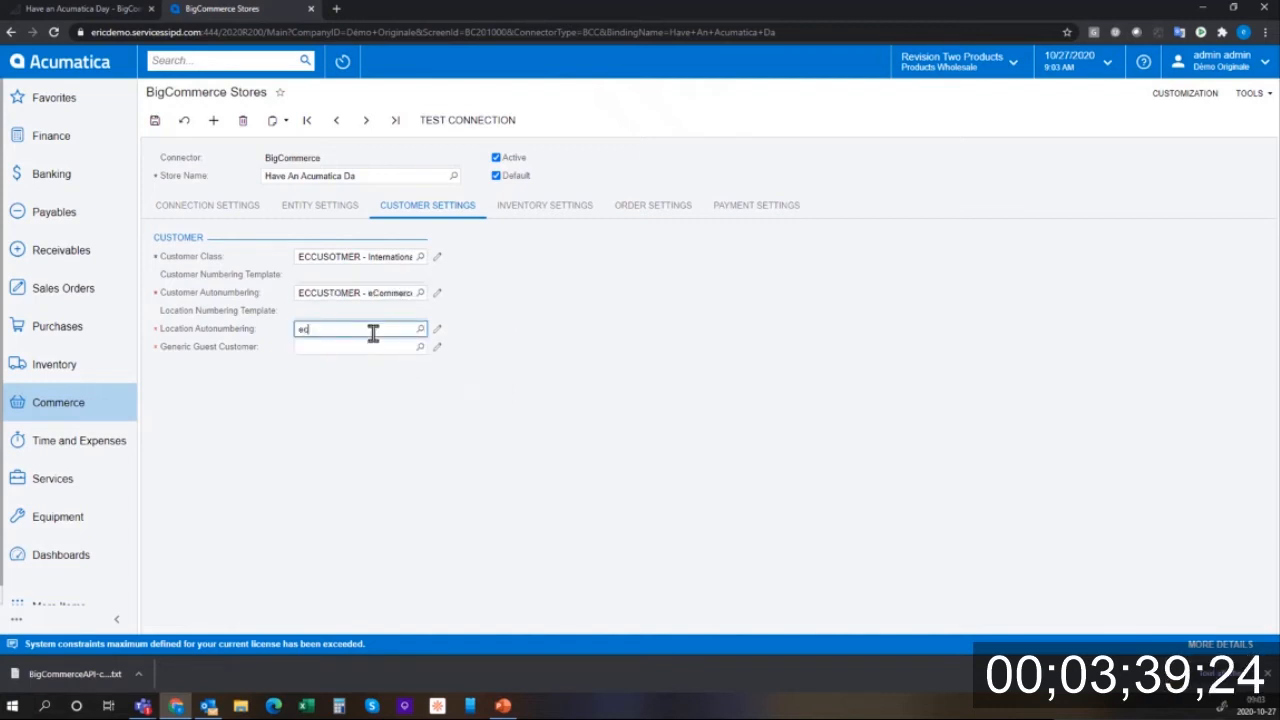
pyautogui.click(415, 427)
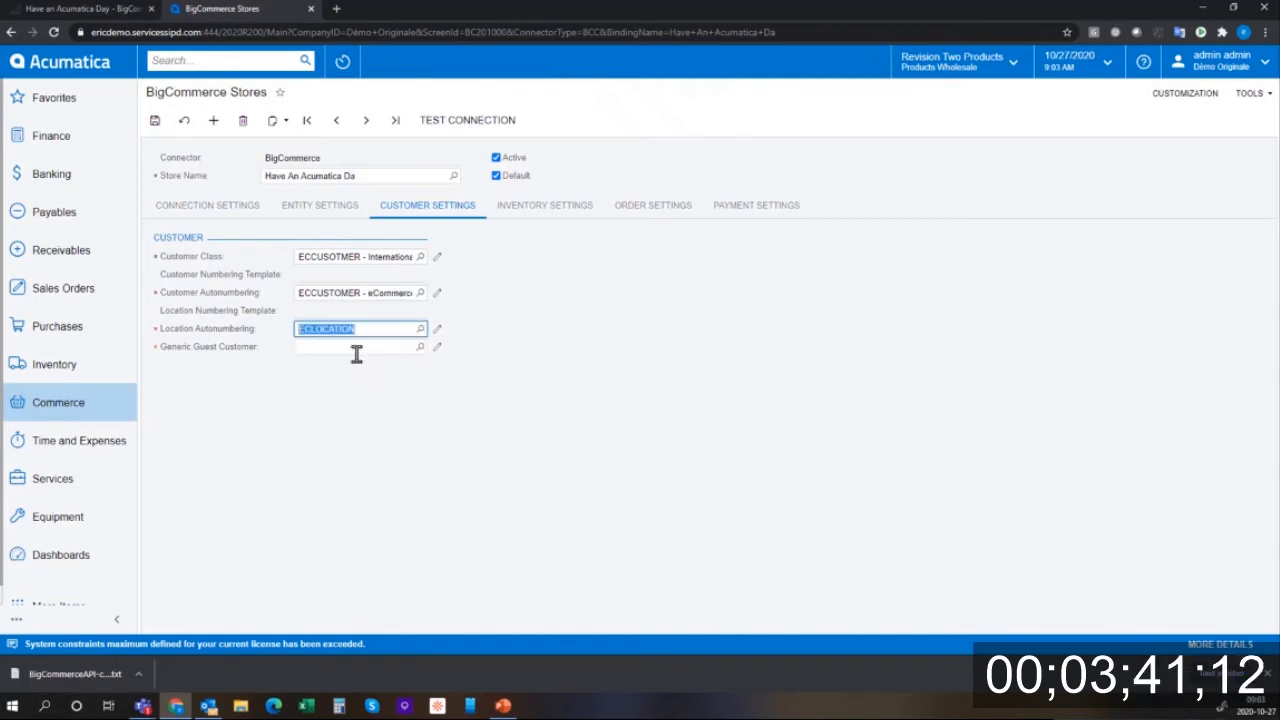
pyautogui.click(355, 346)
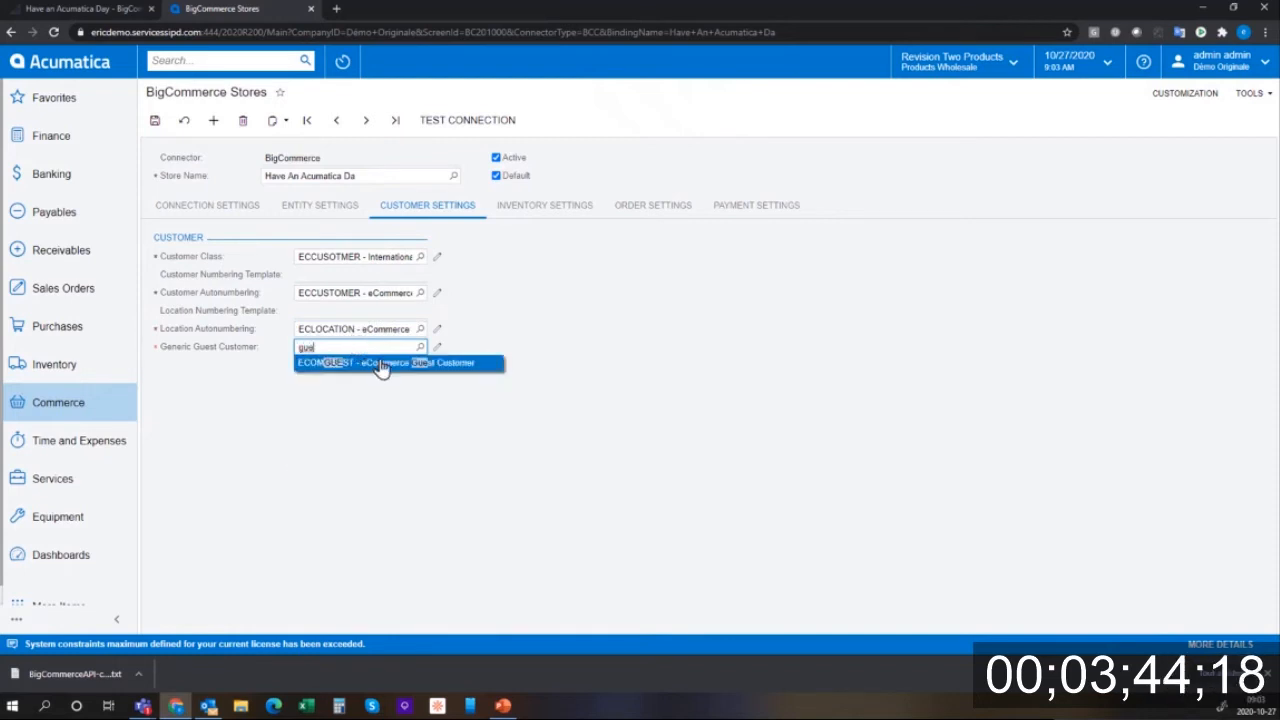
pyautogui.click(384, 364)
# - Set the store's order type to EC on the Order Settings
pyautogui.click(553, 212)
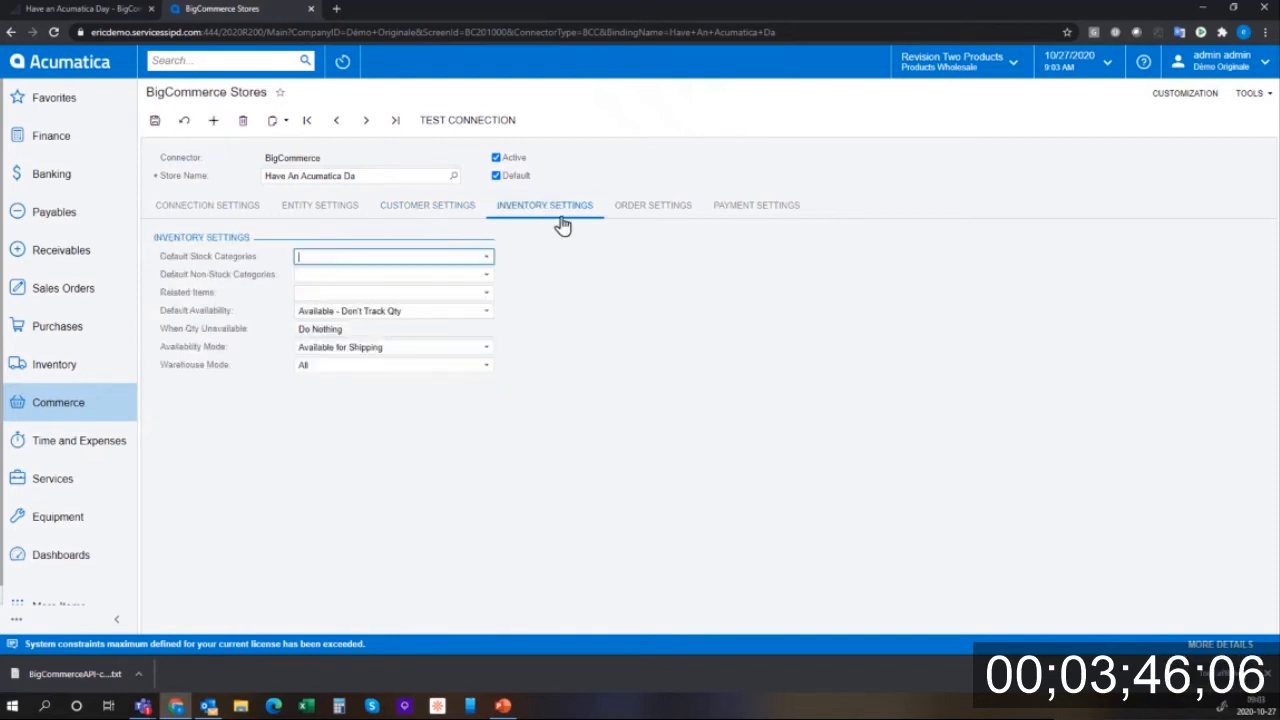
pyautogui.click(675, 215)
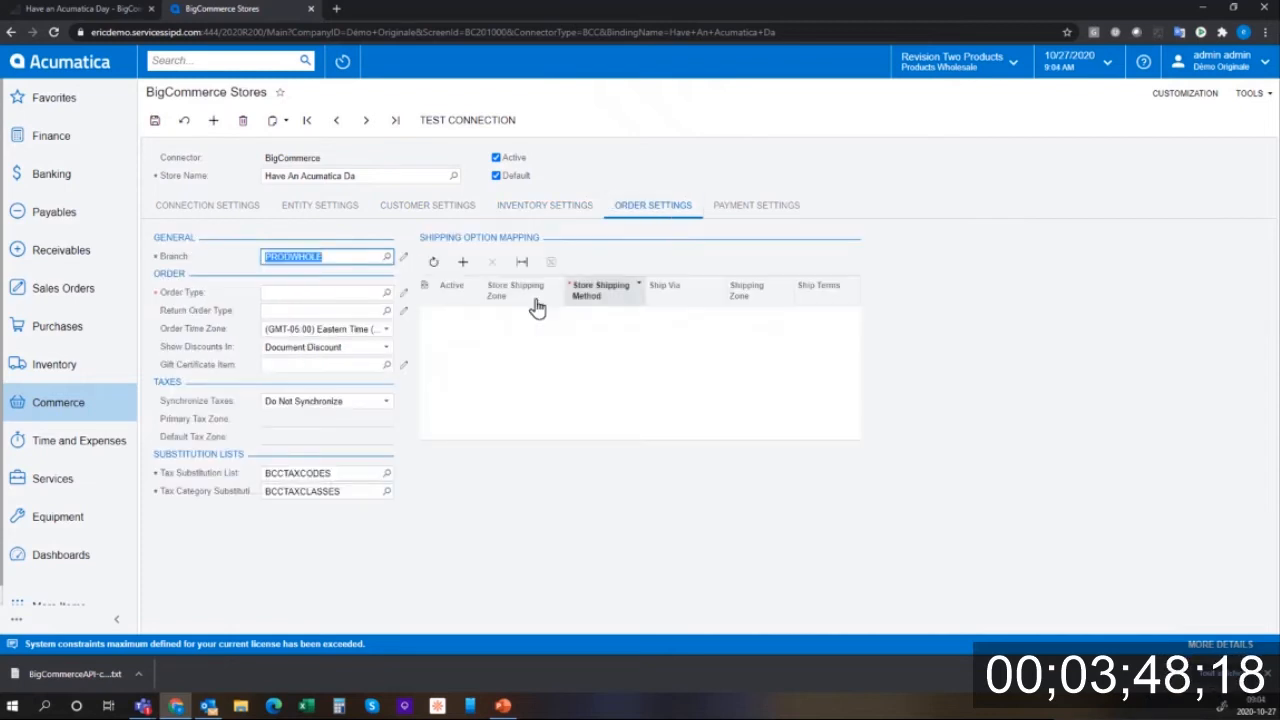
pyautogui.click(386, 293)
pyautogui.write('e')
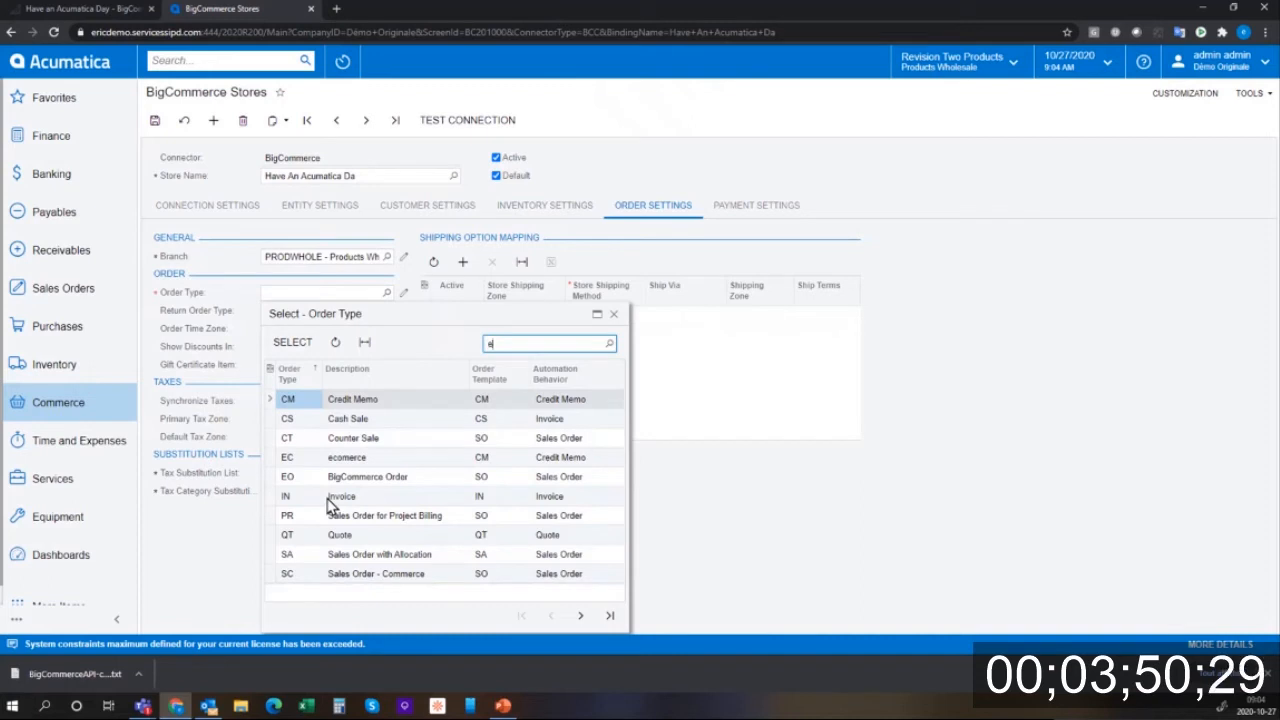
pyautogui.write('c')
pyautogui.click(308, 405)
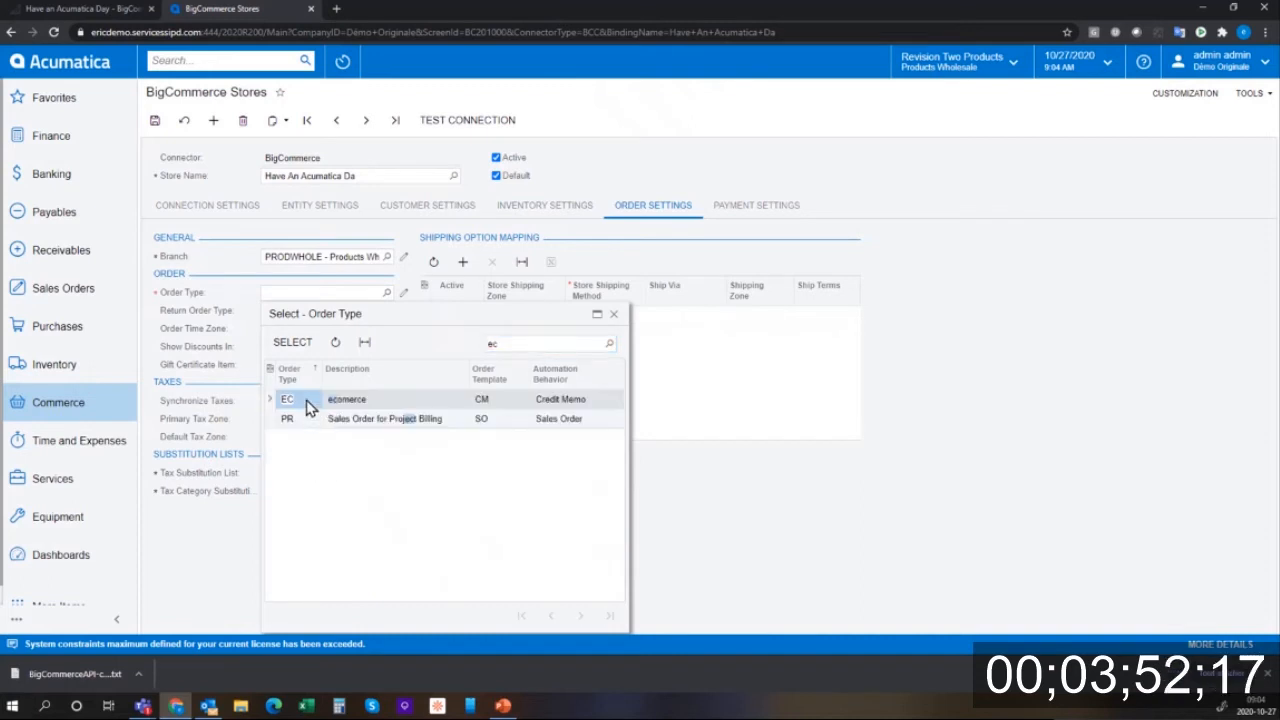
pyautogui.doubleClick(308, 405)
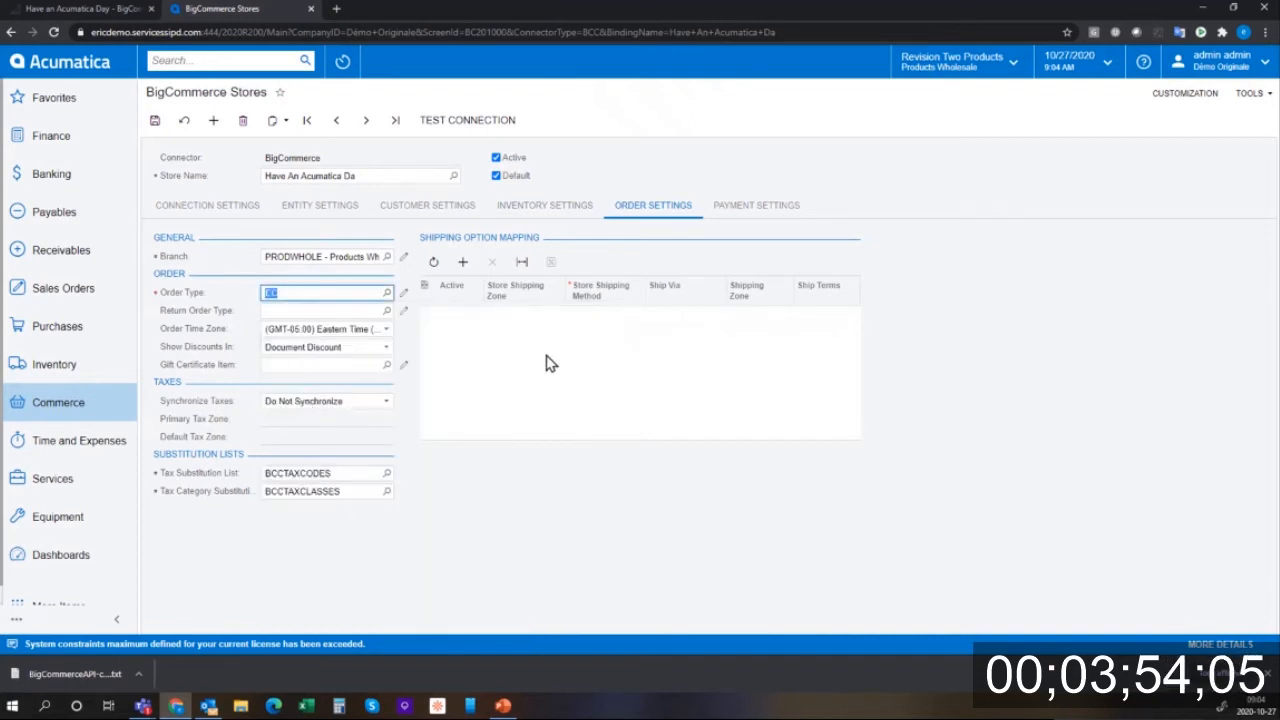
# - Add an active shipping mapping of Canada zone, Free method, to FEDEXGROUND, and save
pyautogui.click(466, 266)
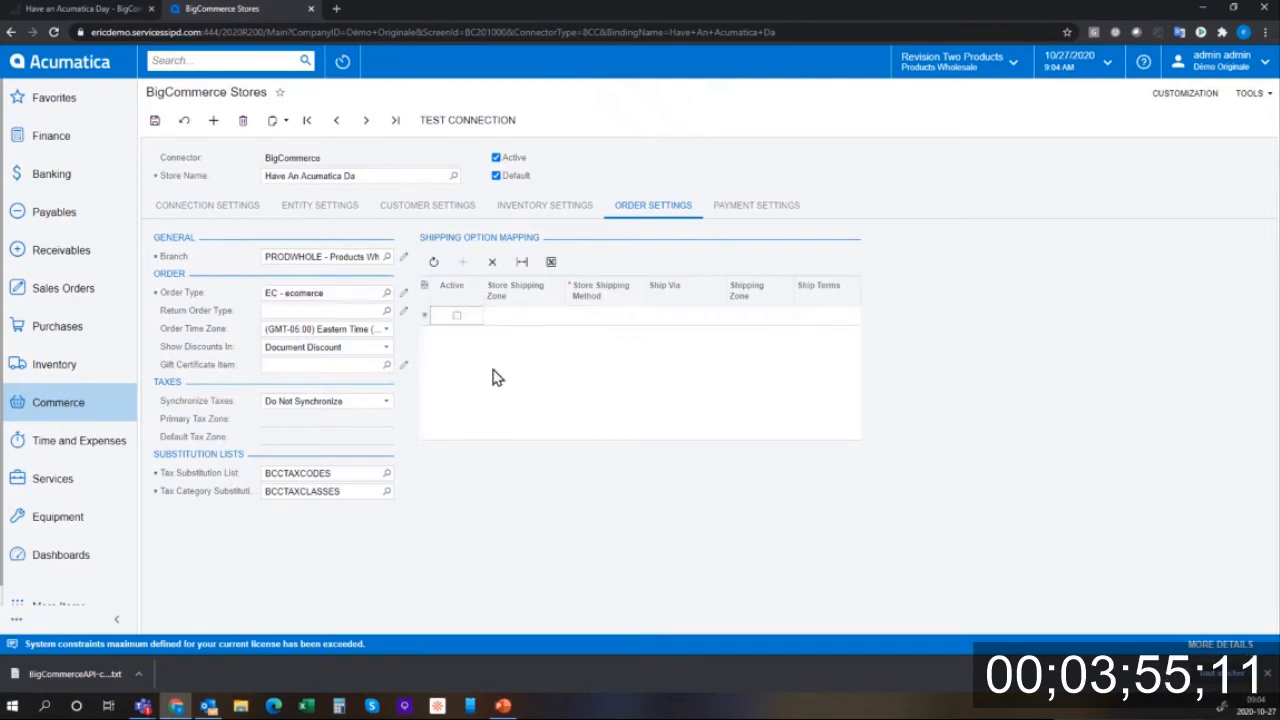
pyautogui.click(540, 316)
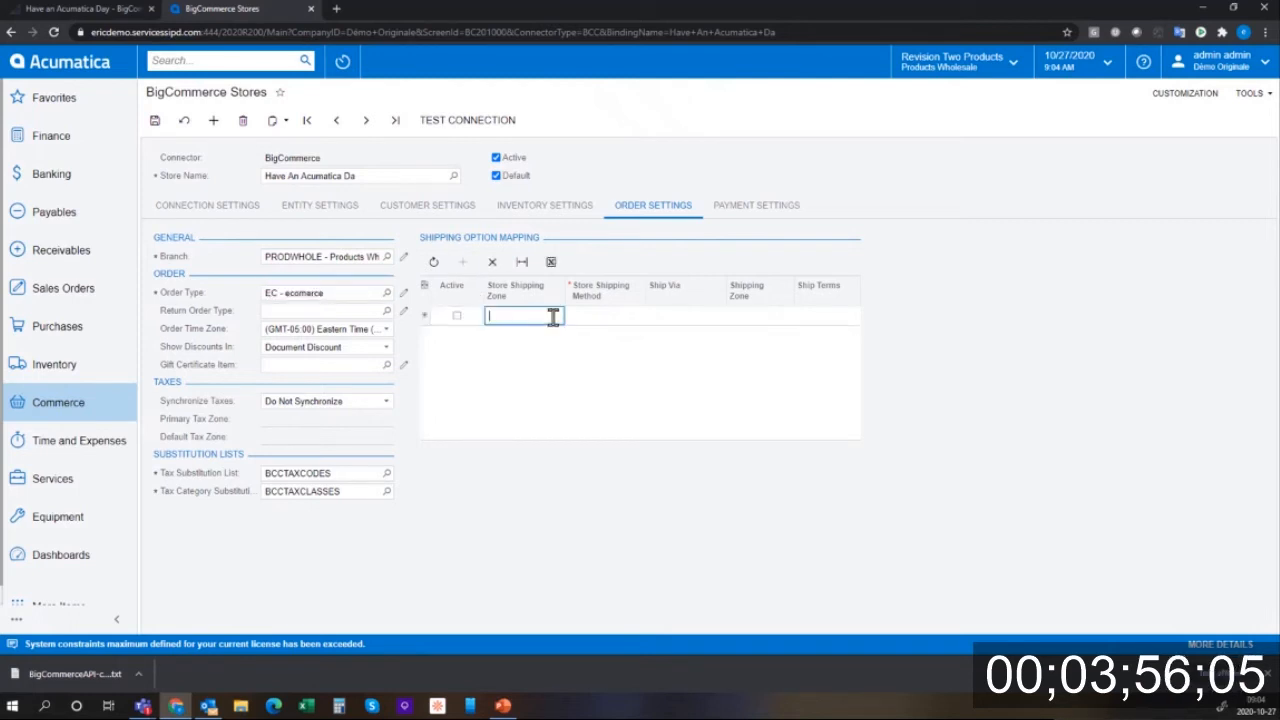
pyautogui.click(457, 316)
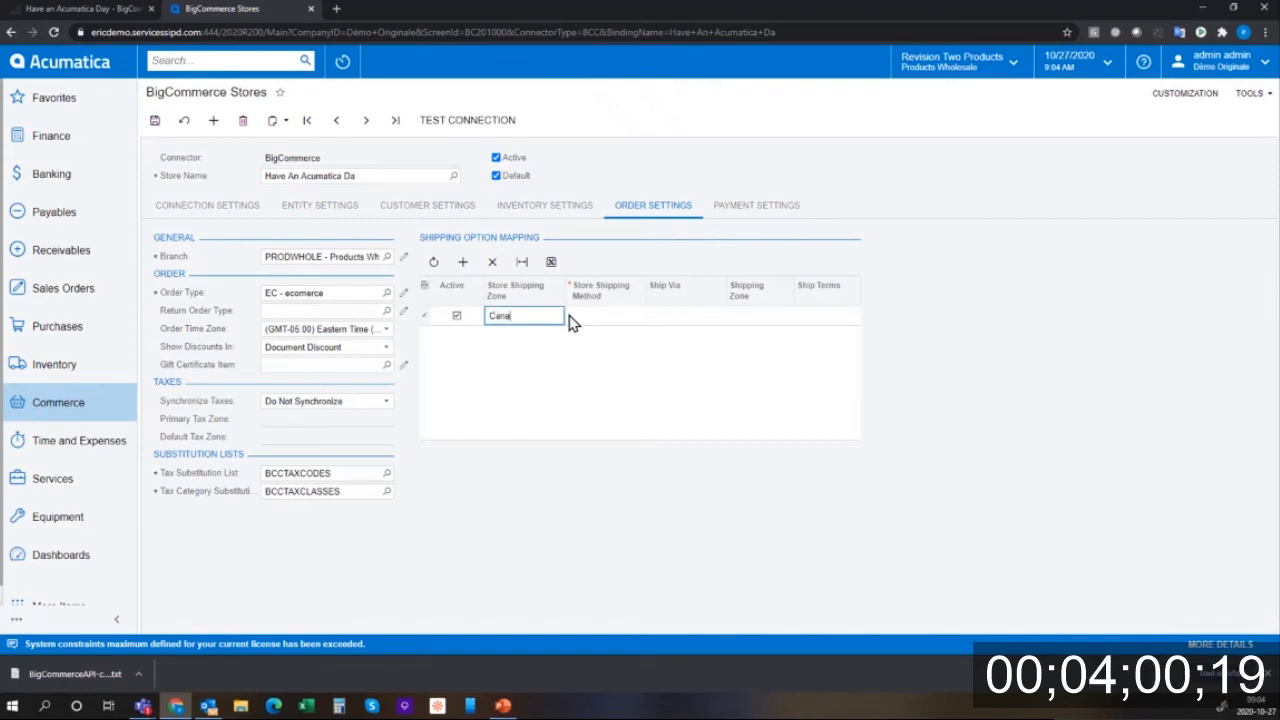
pyautogui.click(574, 316)
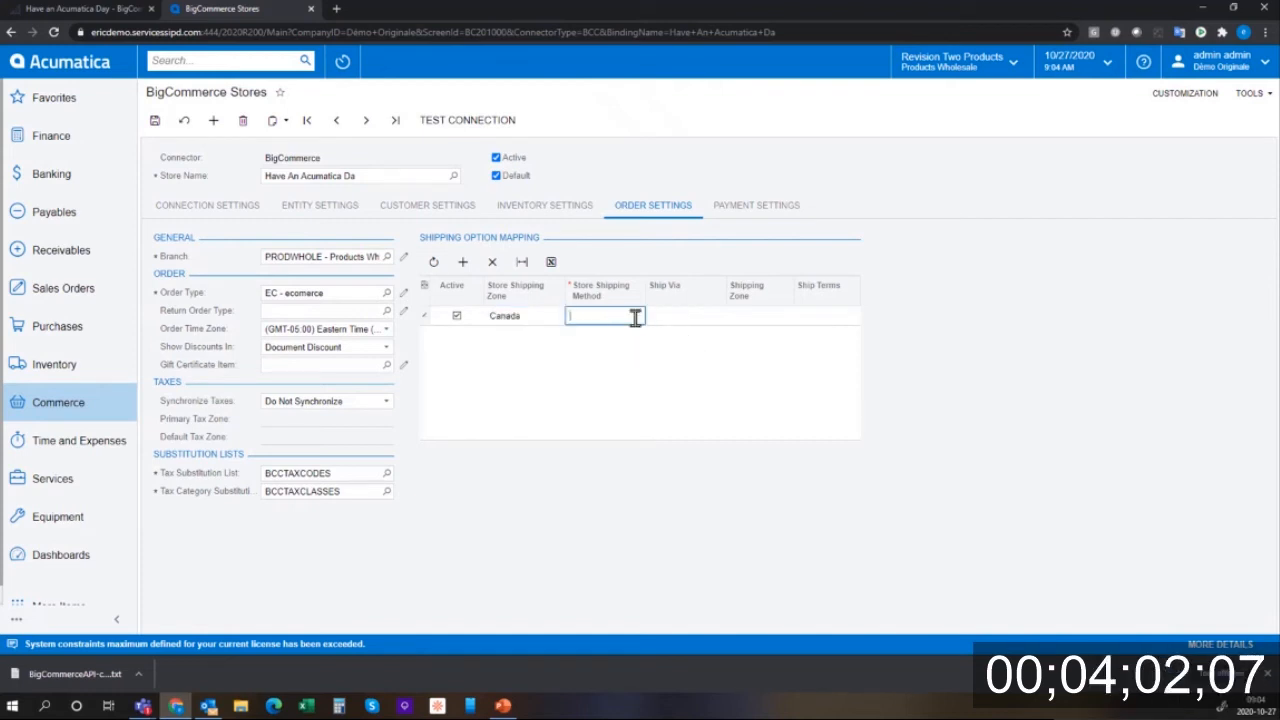
pyautogui.write('Free')
pyautogui.press('Tab')
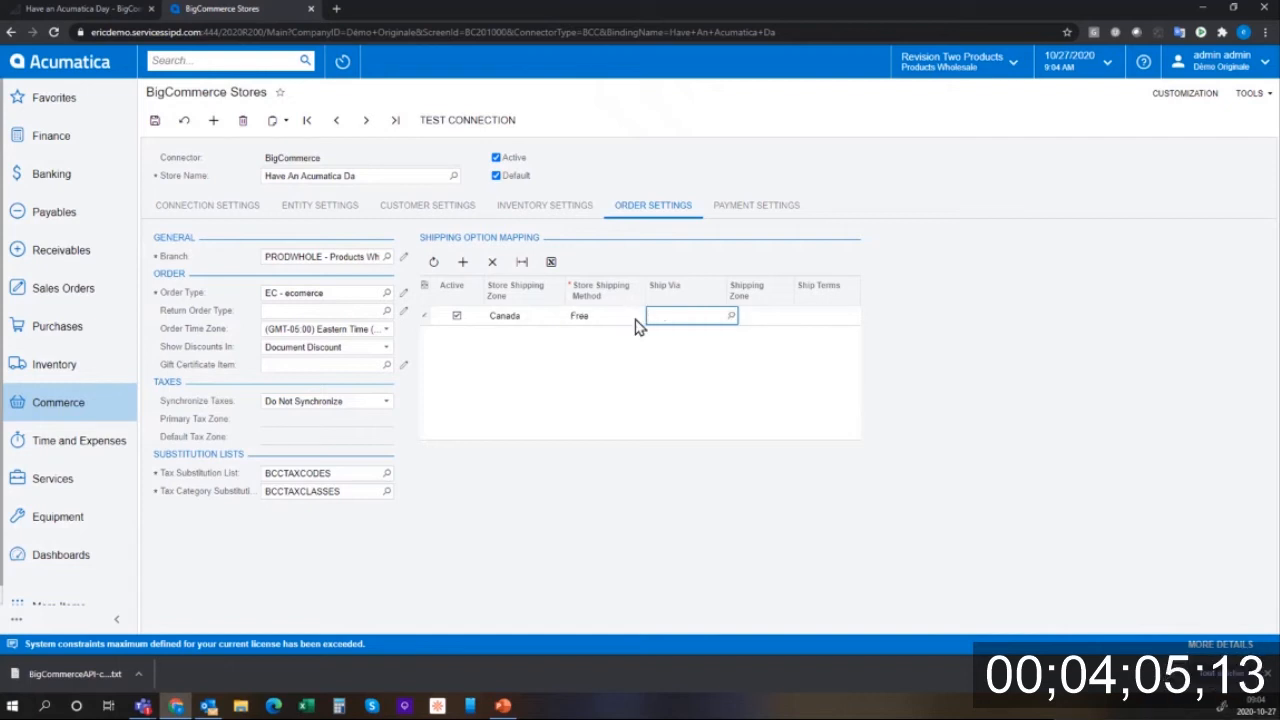
pyautogui.write('fed')
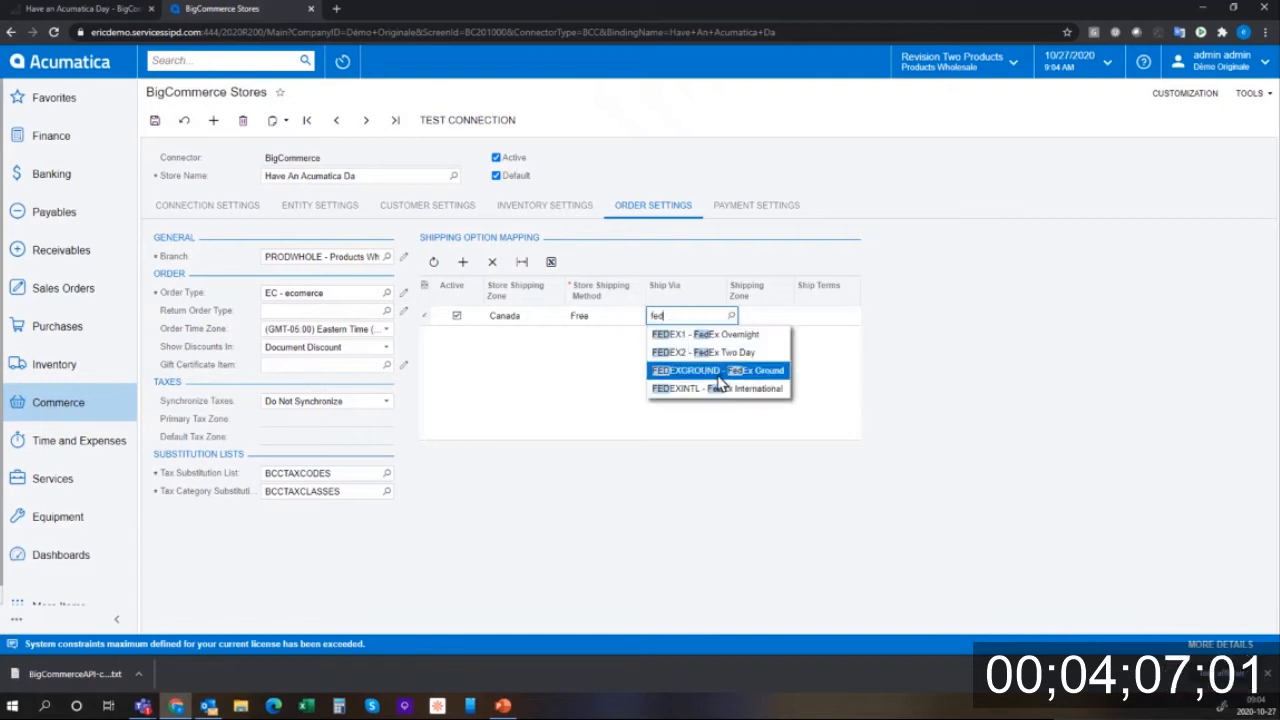
pyautogui.click(718, 369)
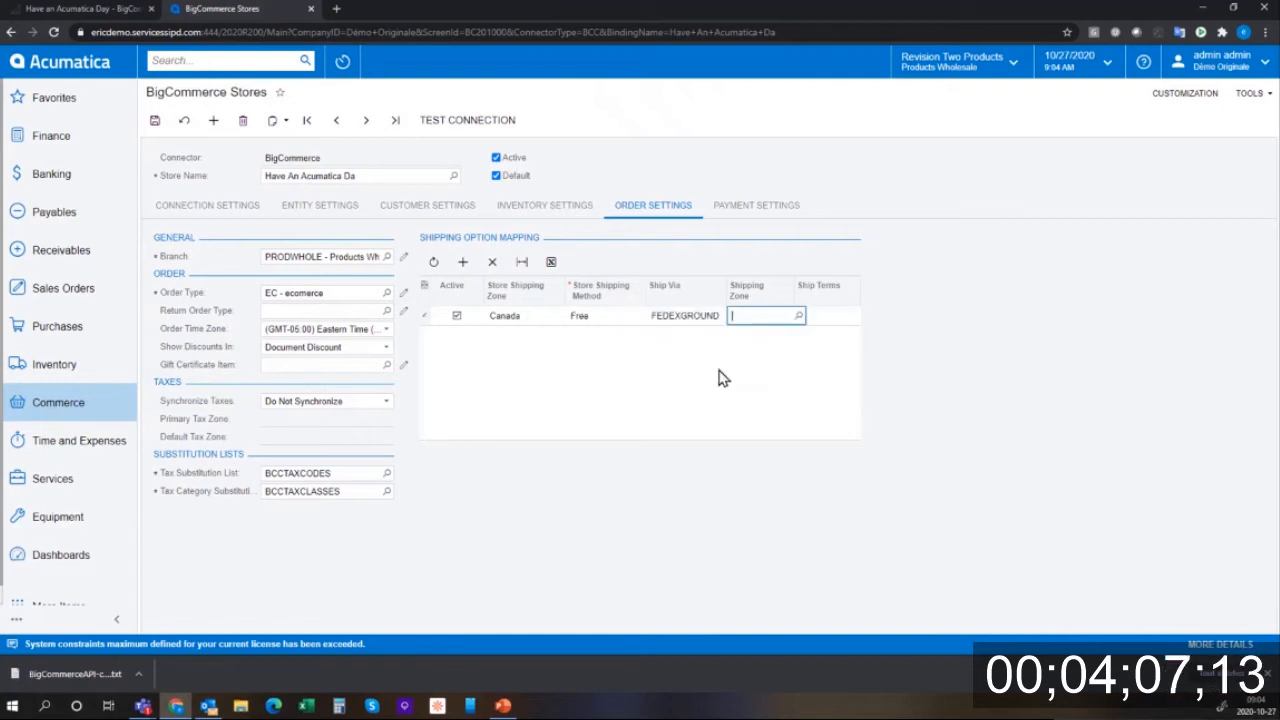
pyautogui.click(156, 122)
# - Activate TEST PAYMENT GATEWAY with payment method VISATOK and cash account 10600, then save
pyautogui.click(757, 206)
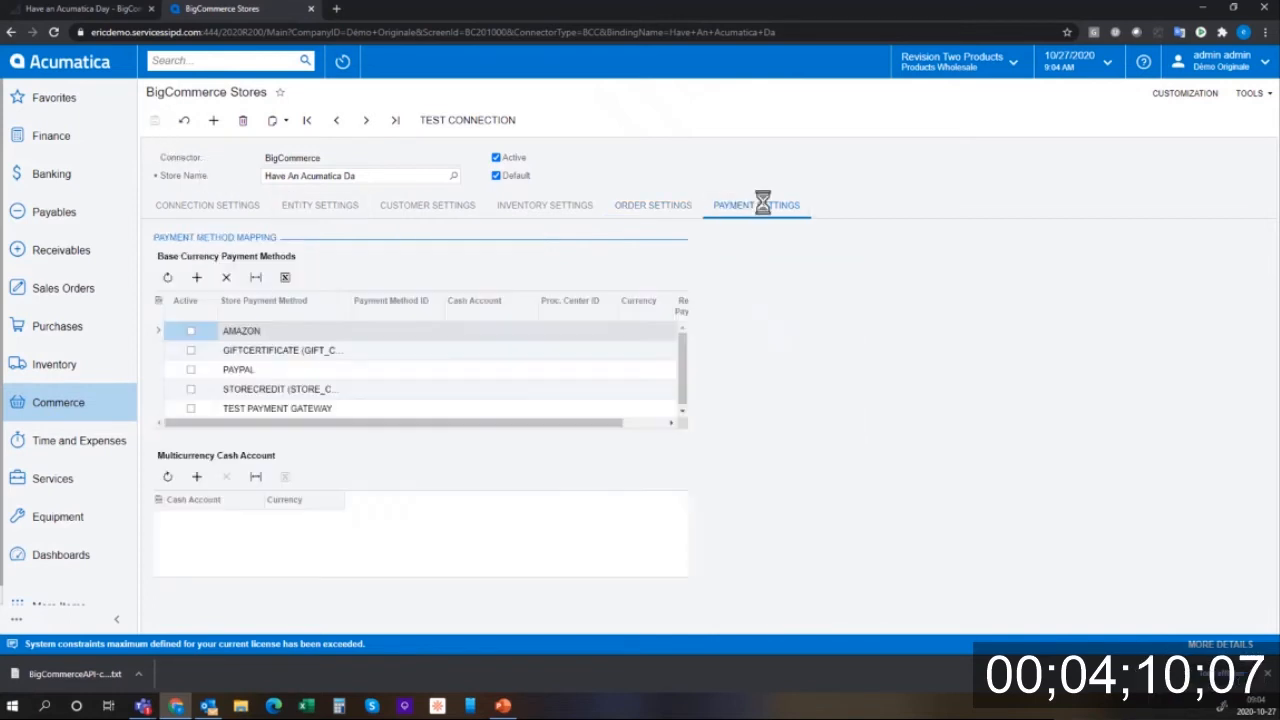
pyautogui.click(191, 409)
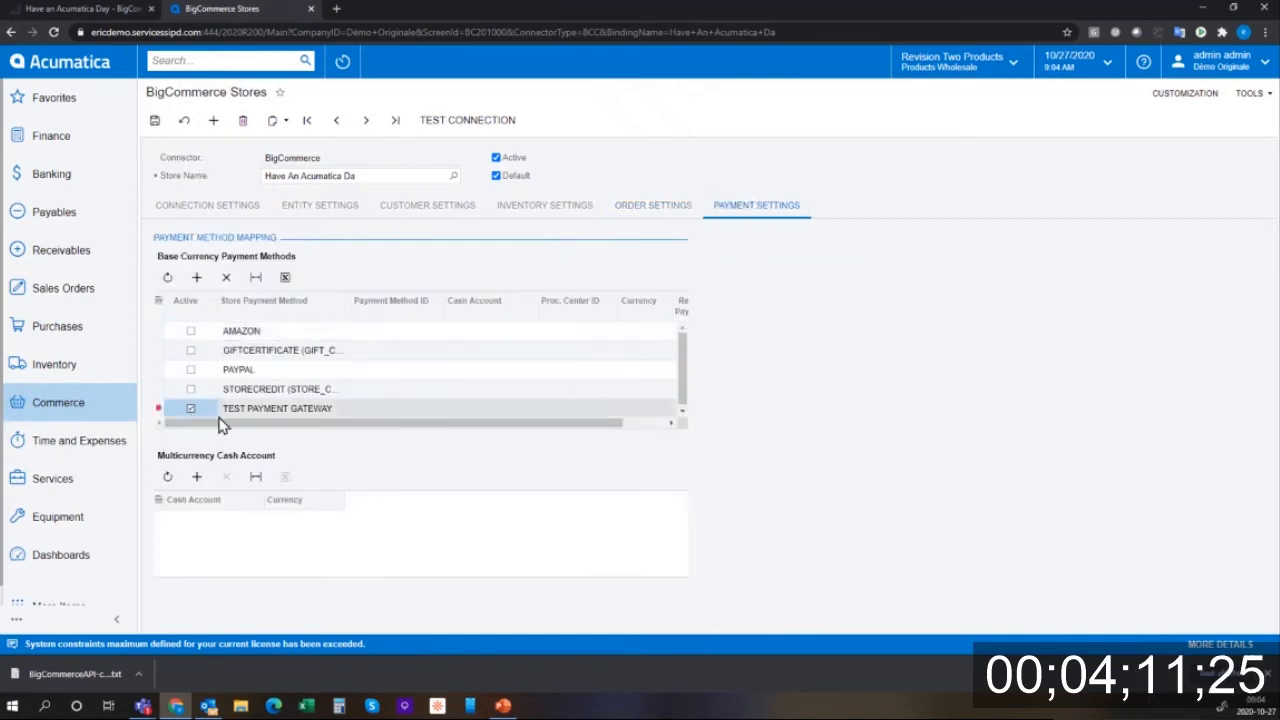
pyautogui.click(397, 409)
pyautogui.click(449, 408)
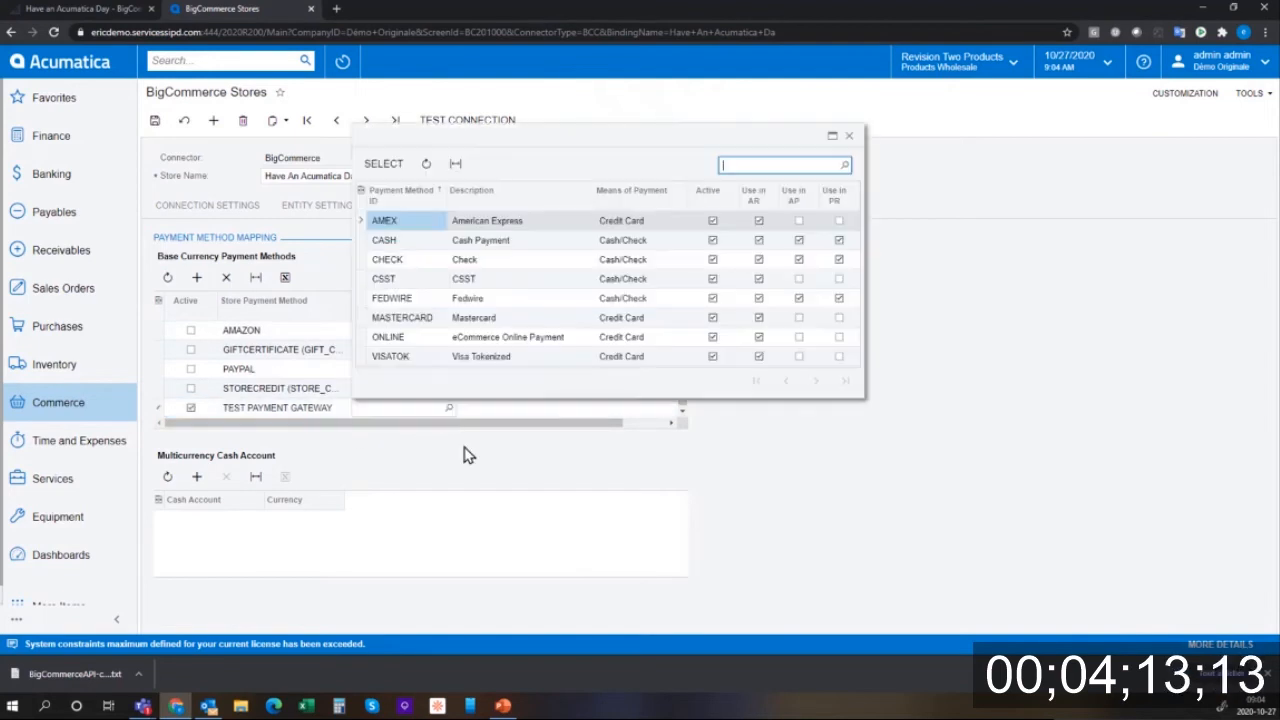
pyautogui.doubleClick(400, 356)
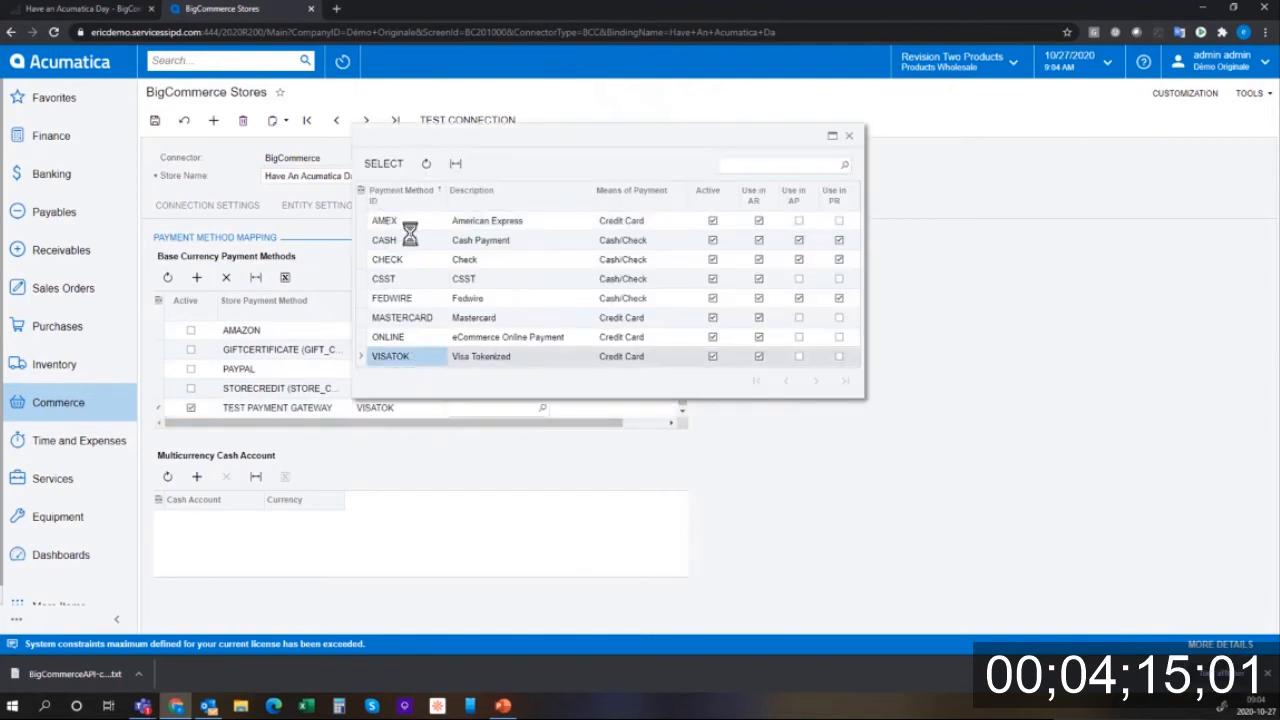
pyautogui.click(542, 408)
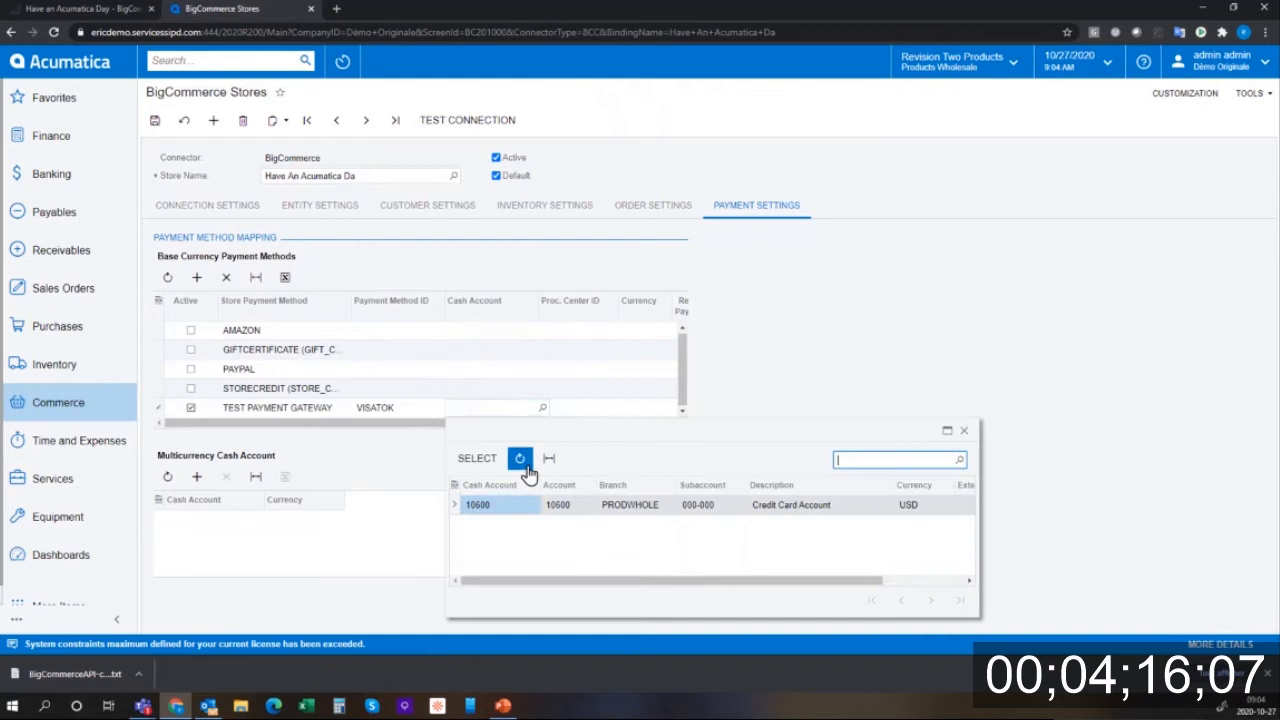
pyautogui.click(477, 458)
pyautogui.click(154, 121)
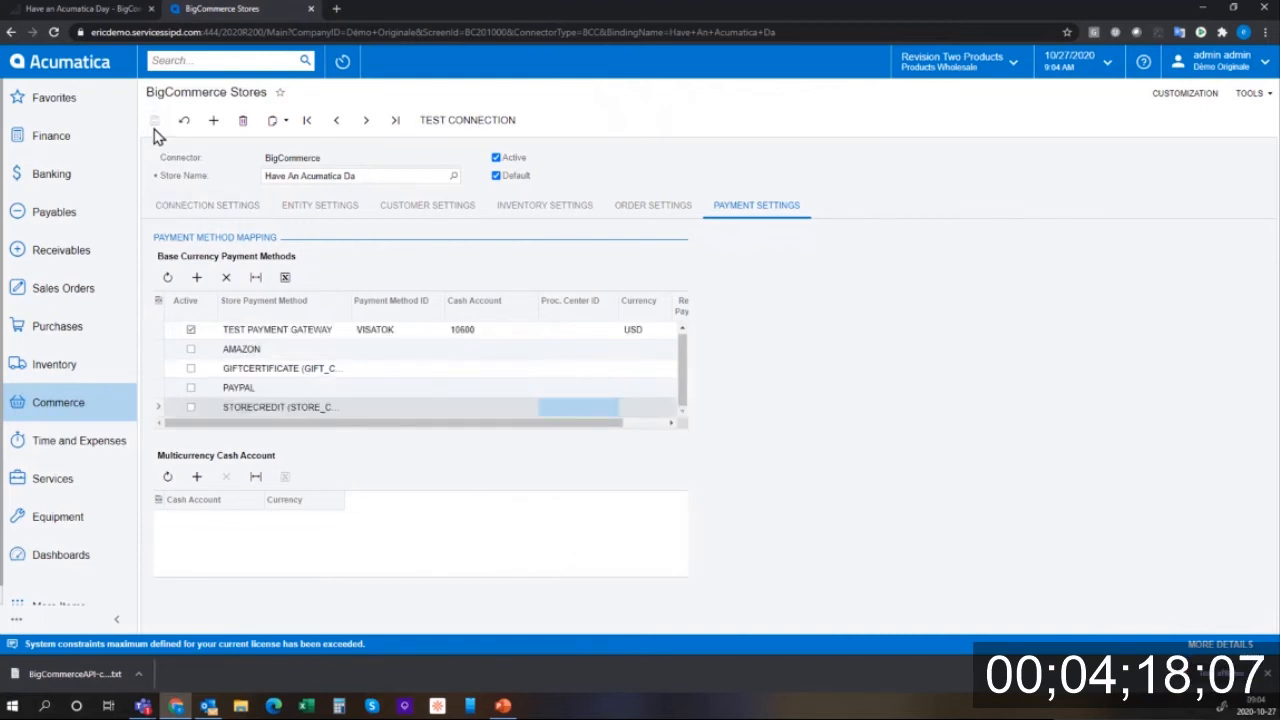
# - Enable Free Shipping for BigCommerce's Canada shipping zone, then go back to Acumatica
pyautogui.click(105, 9)
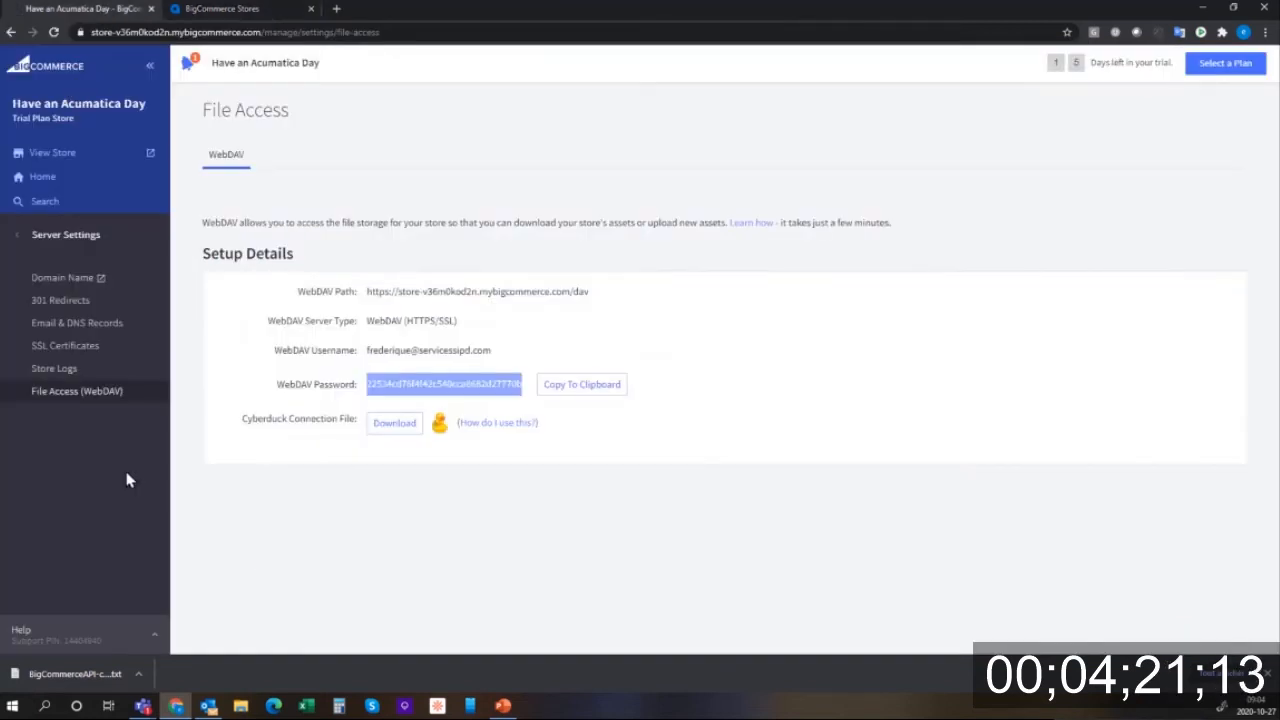
pyautogui.click(46, 182)
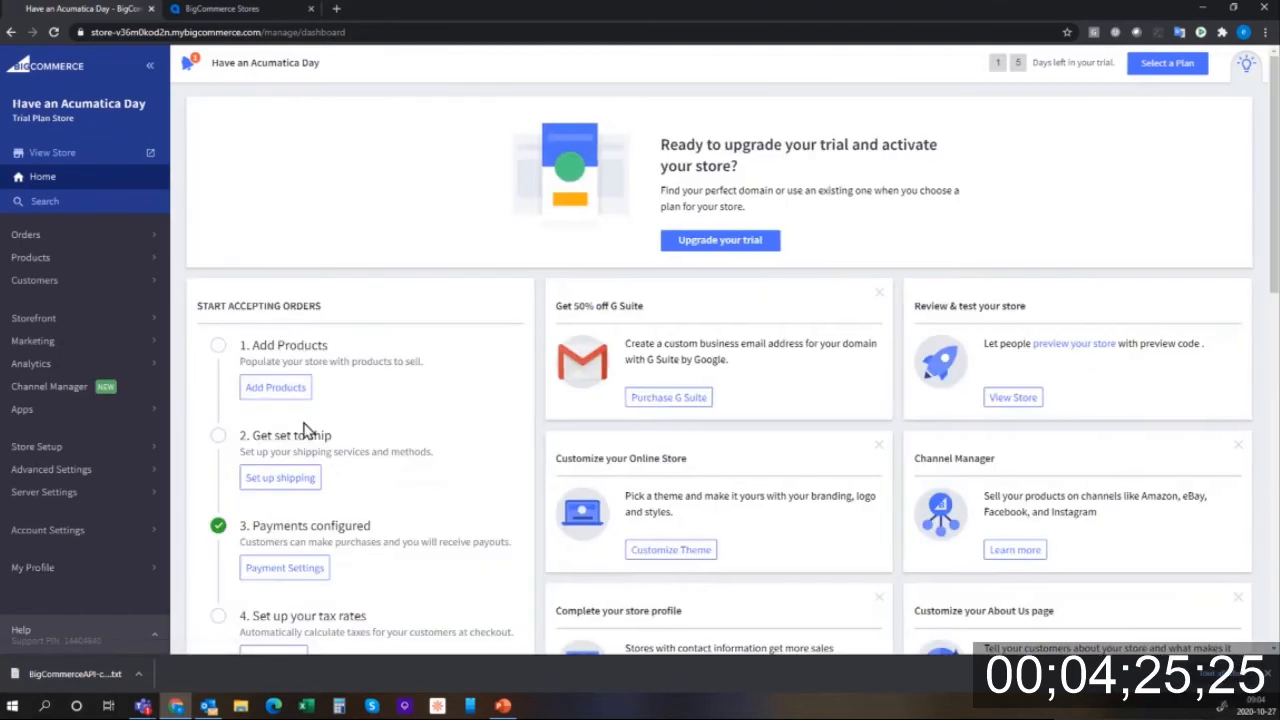
pyautogui.click(286, 482)
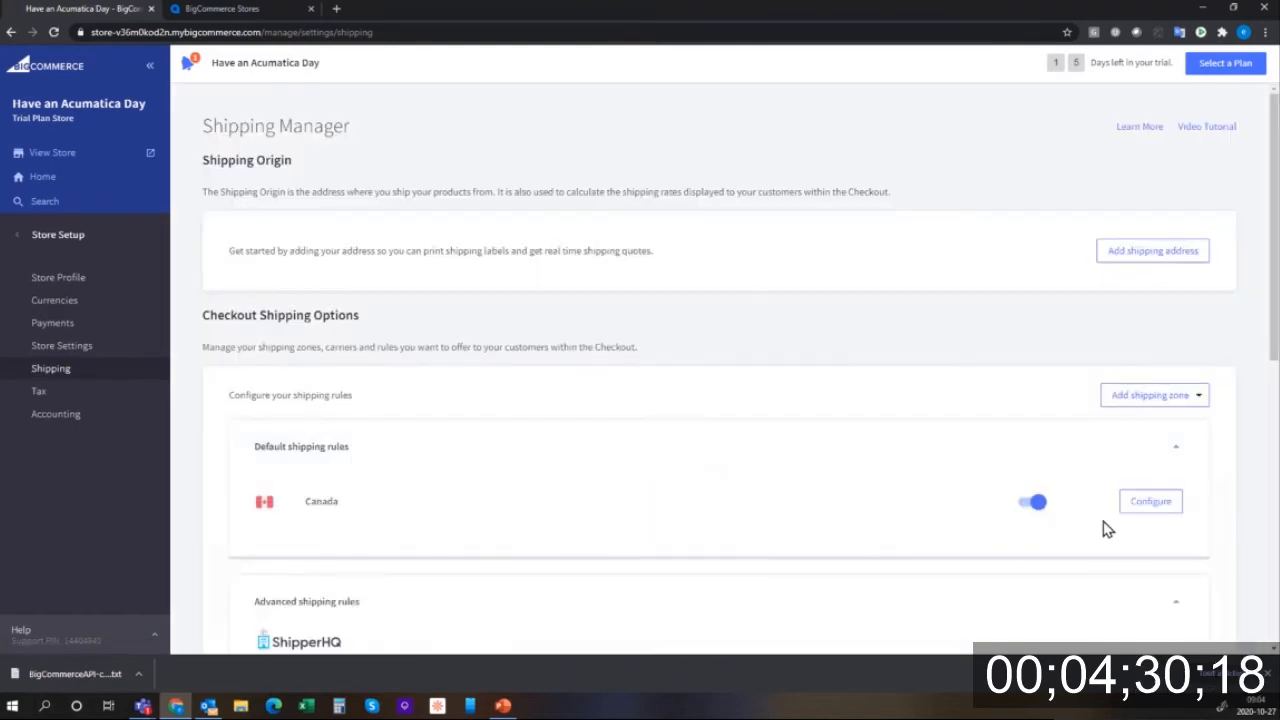
pyautogui.click(1160, 507)
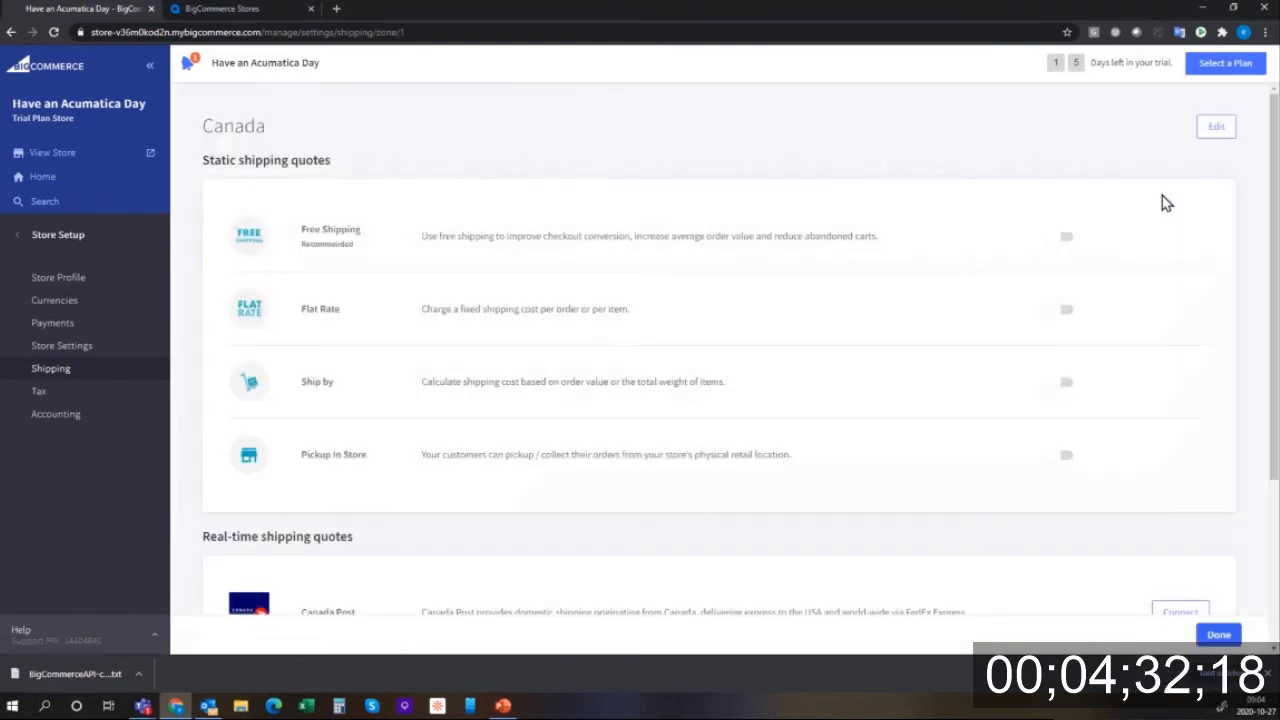
pyautogui.click(1068, 238)
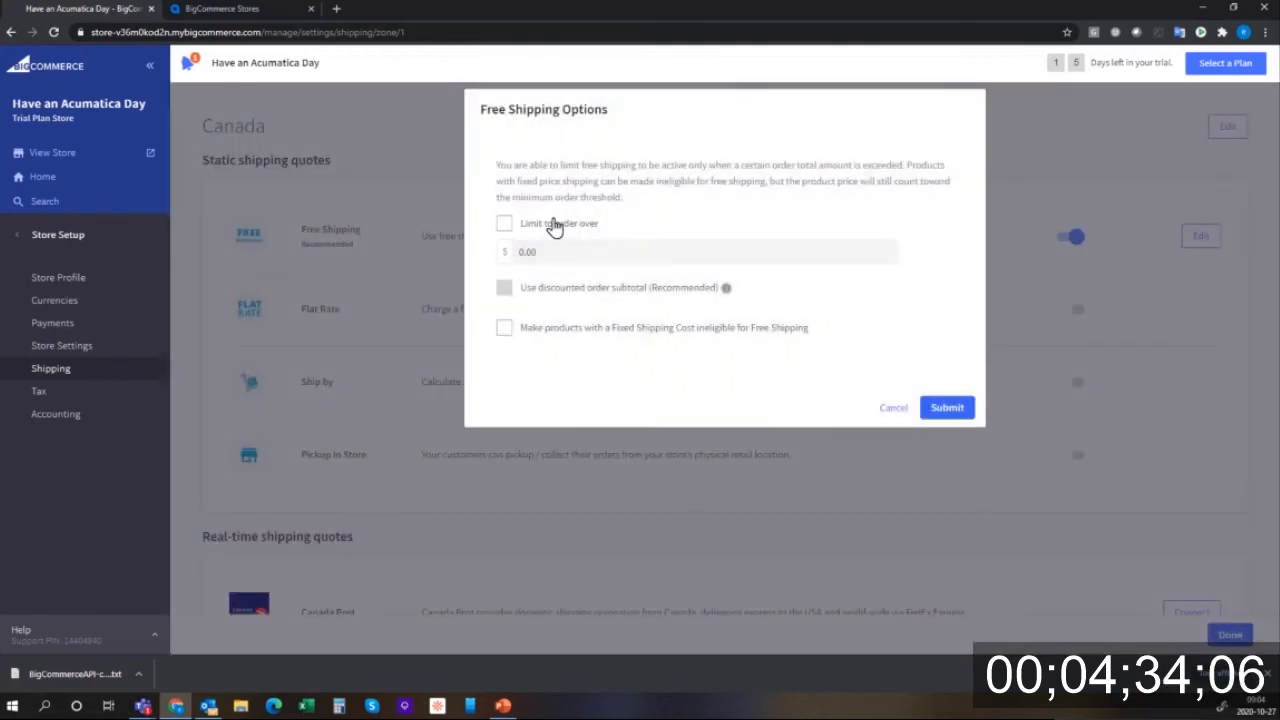
pyautogui.click(960, 408)
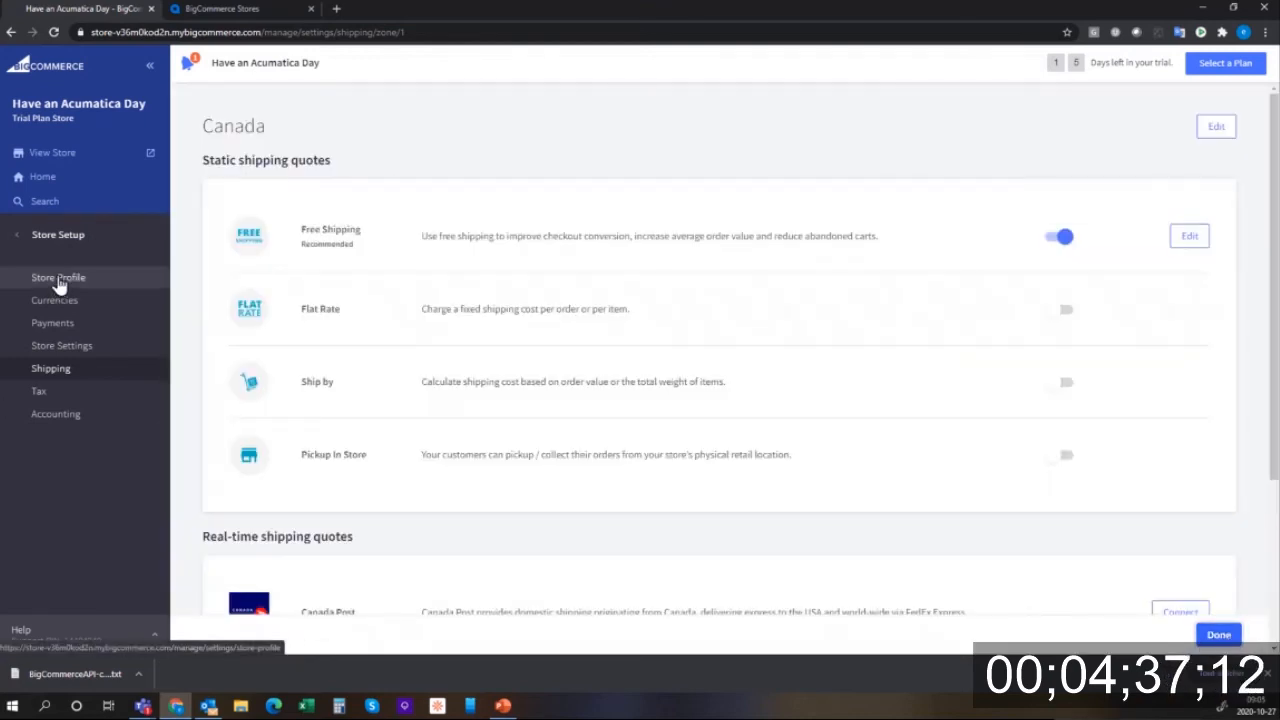
pyautogui.click(40, 178)
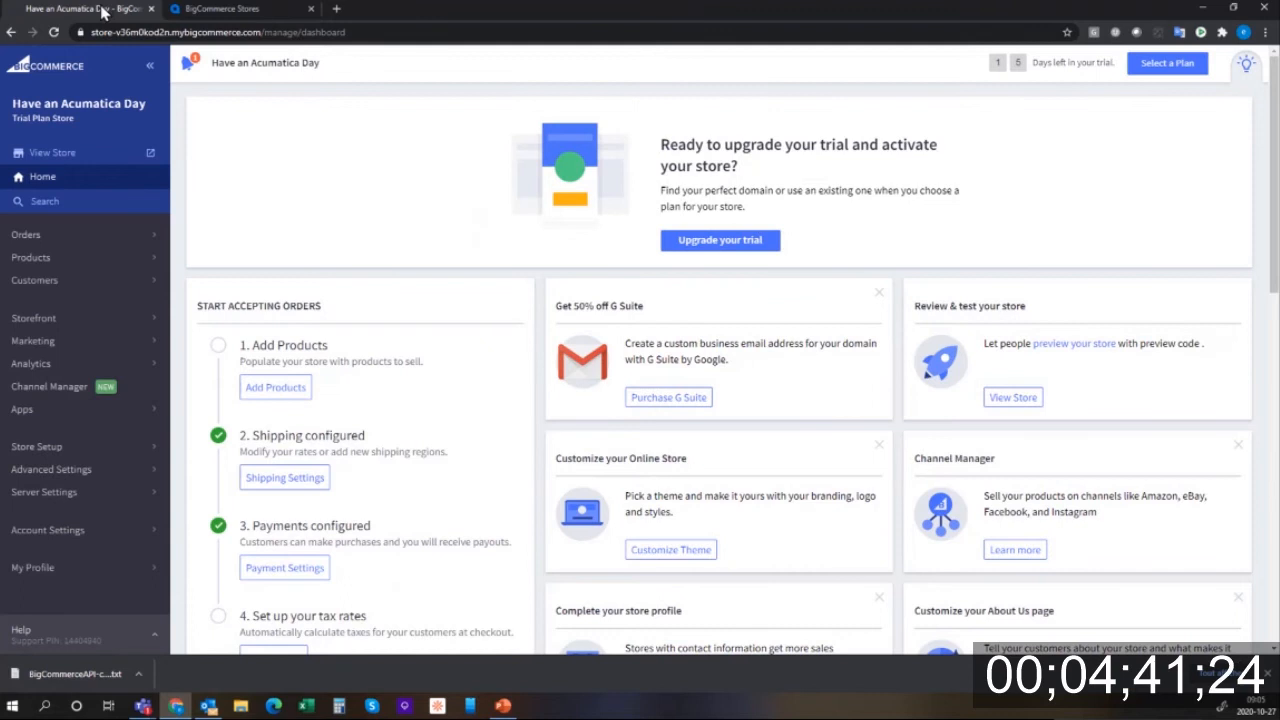
pyautogui.click(206, 12)
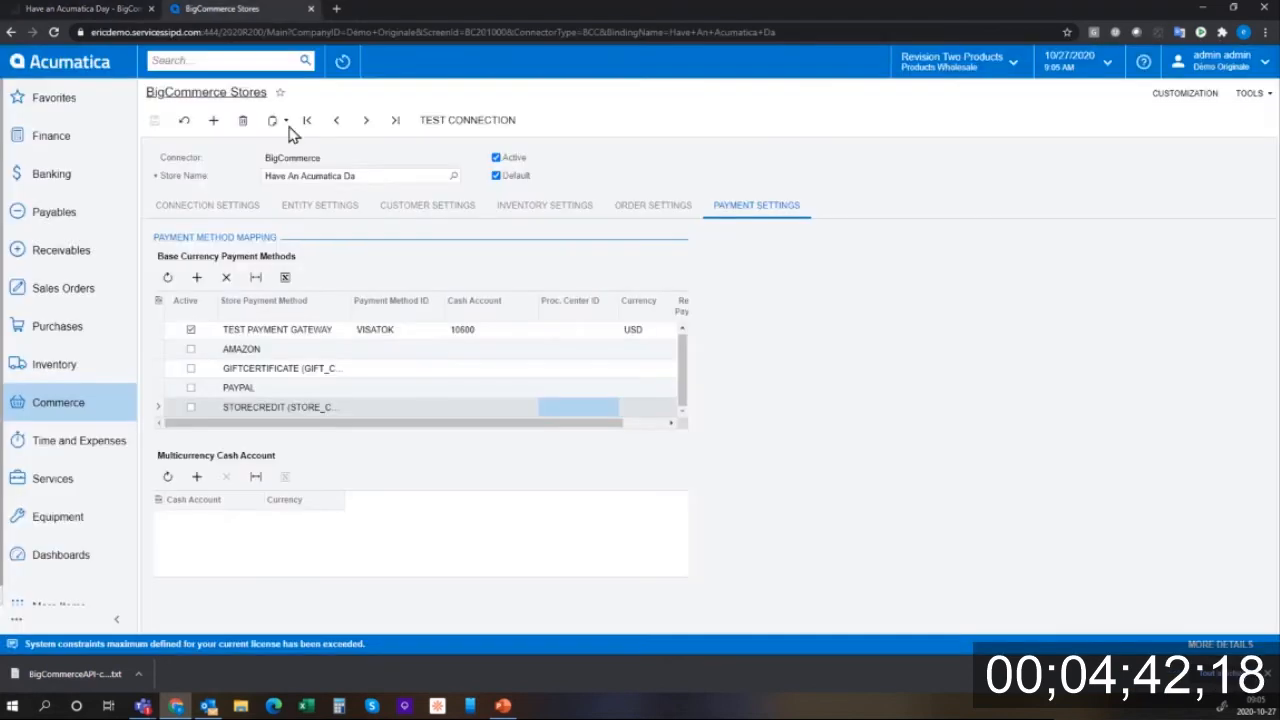
# - Run Prepare Data for Stock Item, Base Sales Price and Price List entities
pyautogui.click(78, 410)
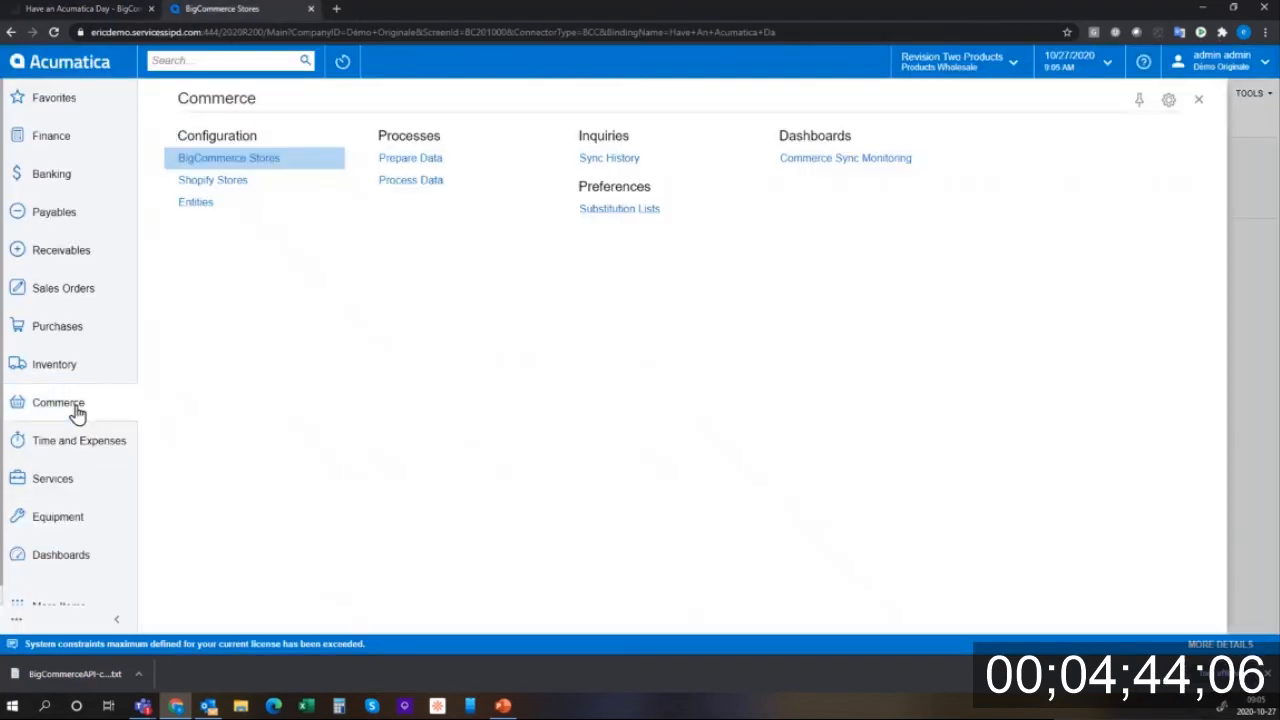
pyautogui.click(435, 162)
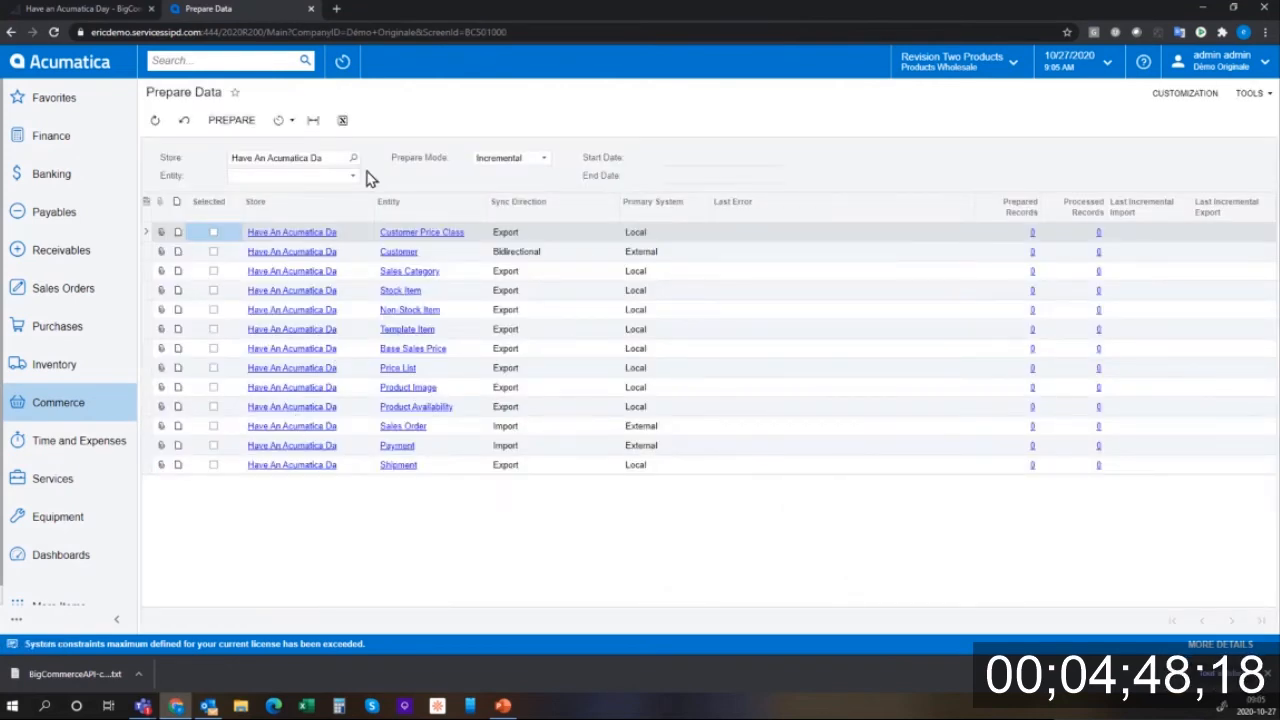
pyautogui.click(214, 291)
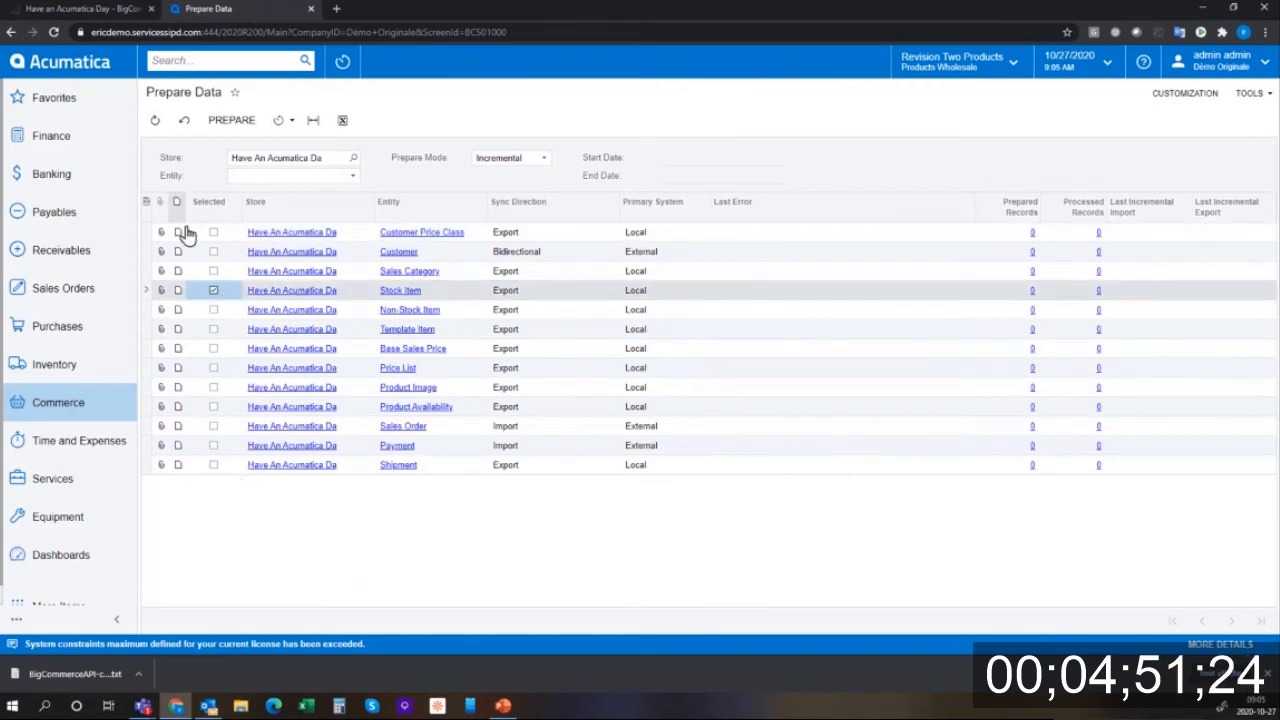
pyautogui.click(214, 349)
pyautogui.click(214, 368)
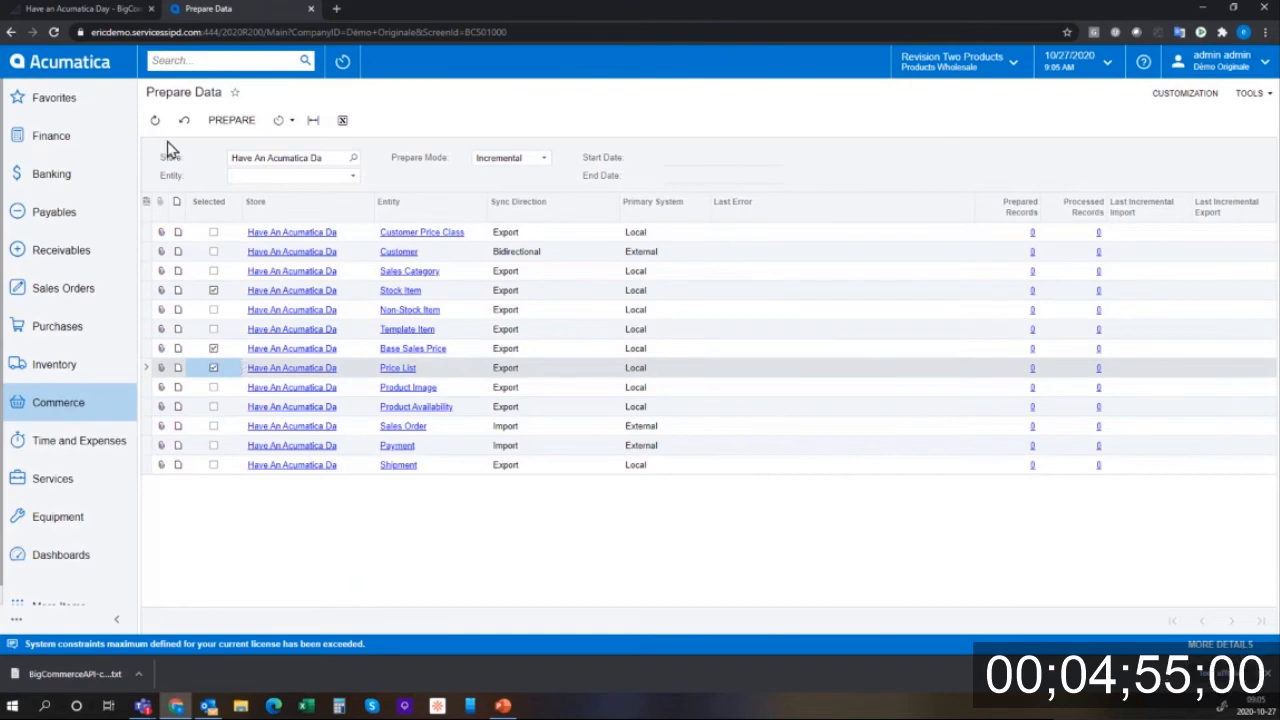
pyautogui.click(232, 128)
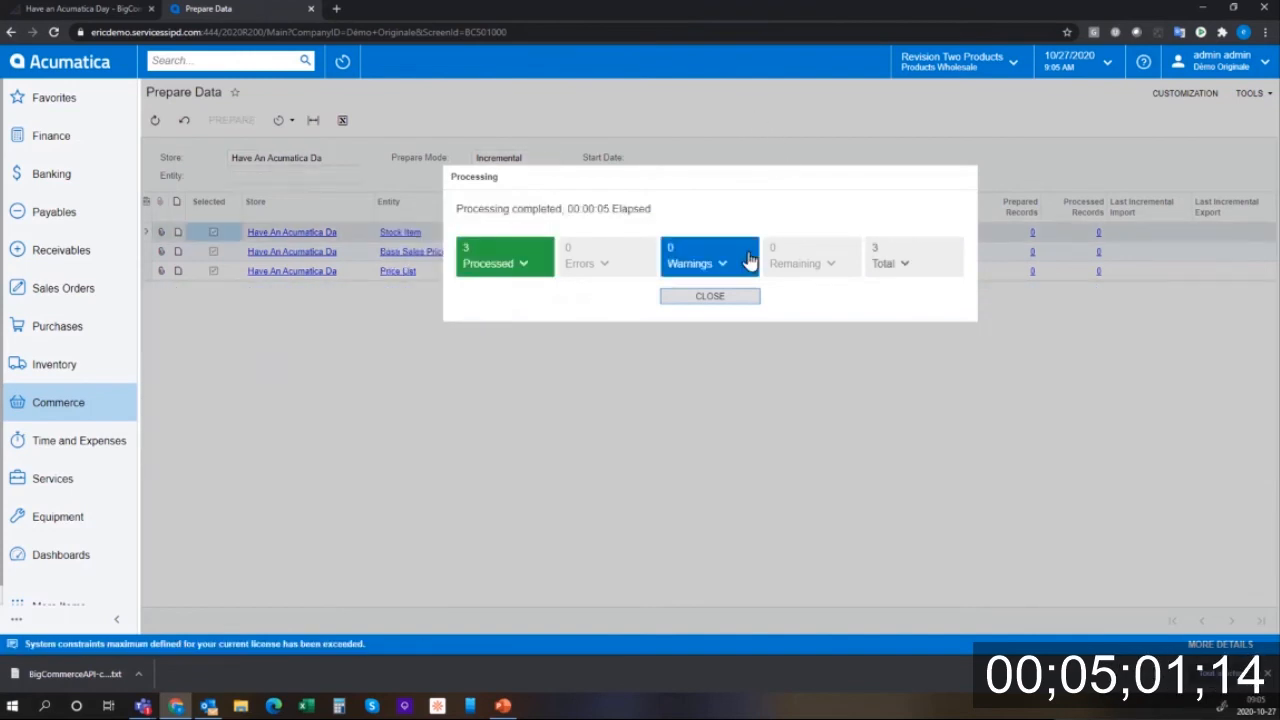
pyautogui.click(716, 297)
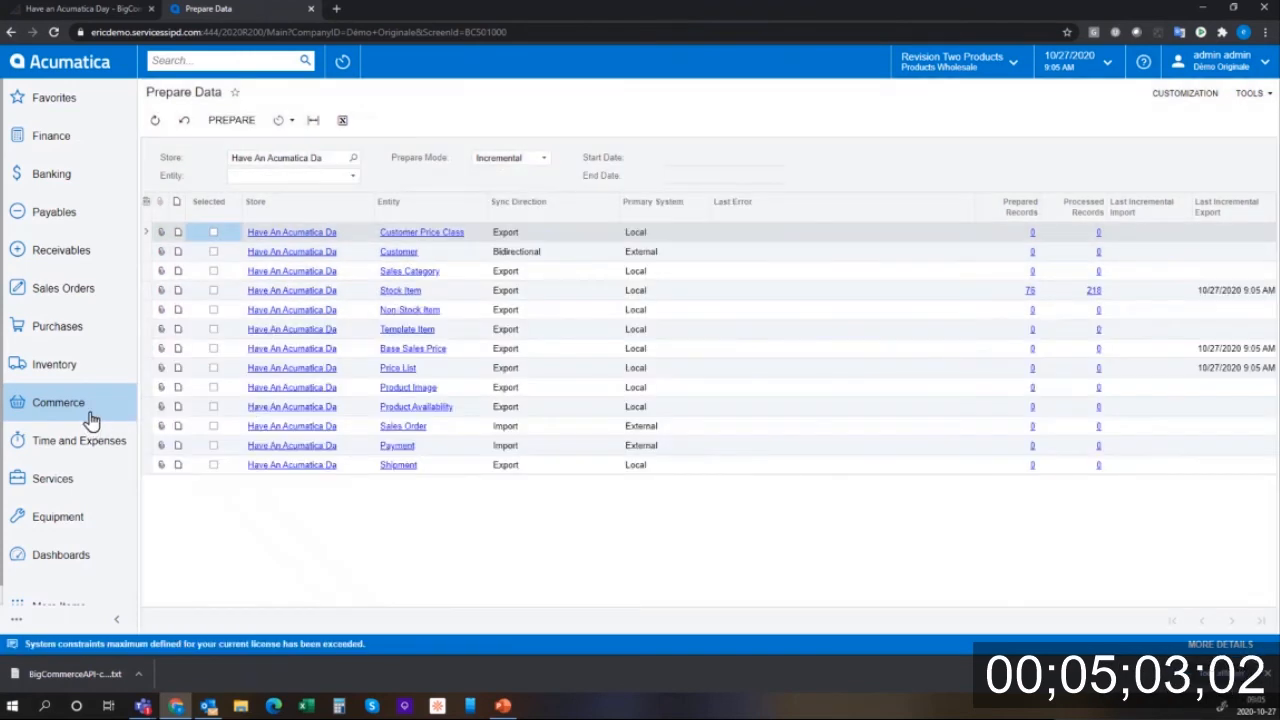
pyautogui.click(90, 414)
pyautogui.click(447, 182)
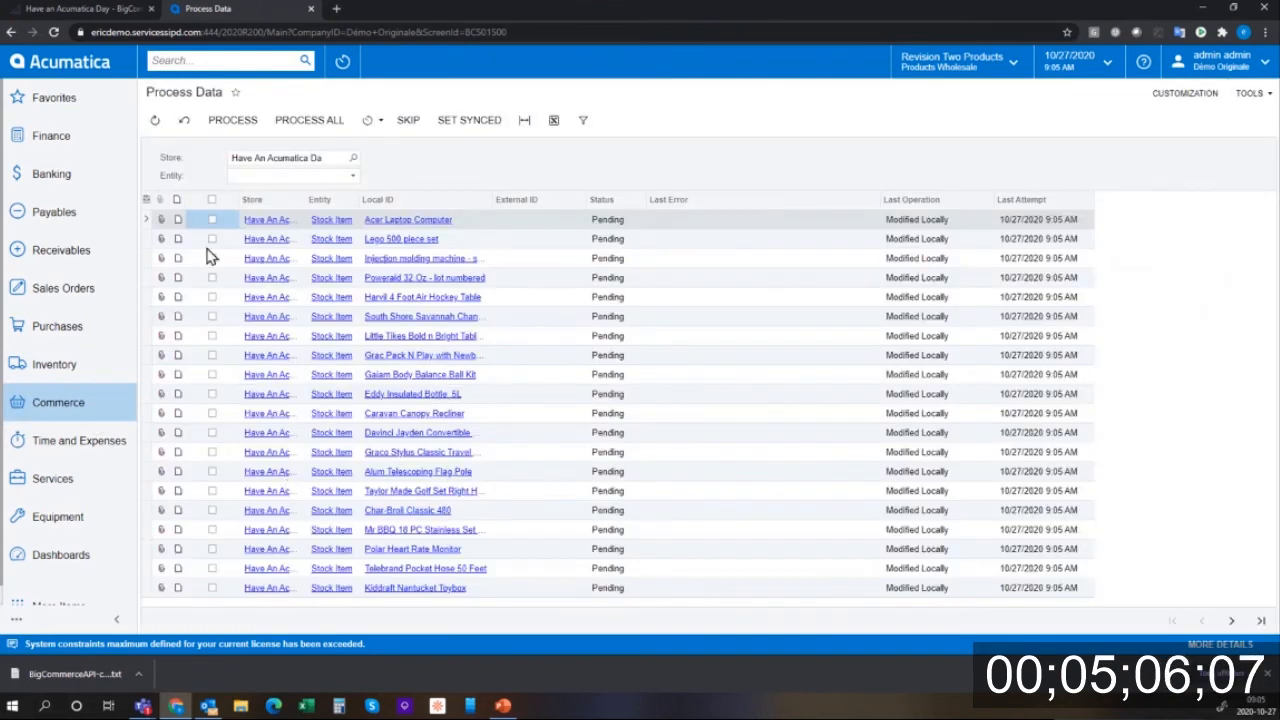
# - Process the Acer Laptop Computer stock item, which ends with one error
pyautogui.click(230, 120)
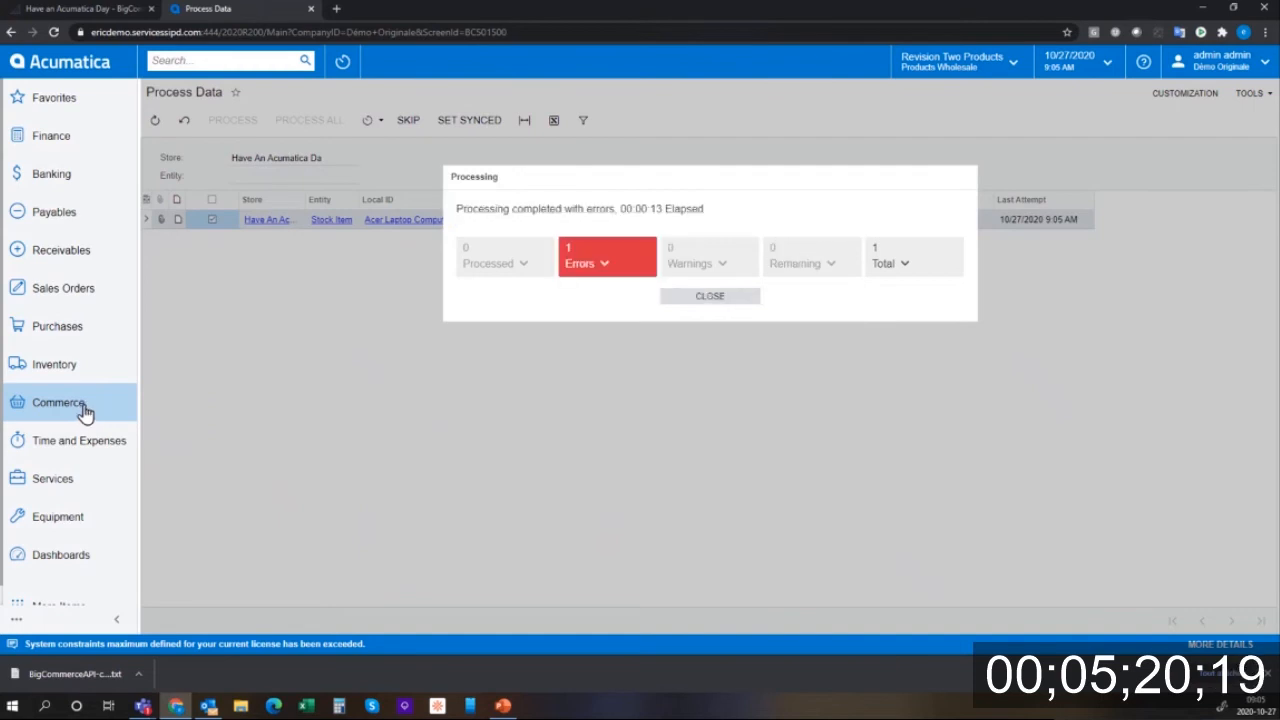
pyautogui.click(697, 299)
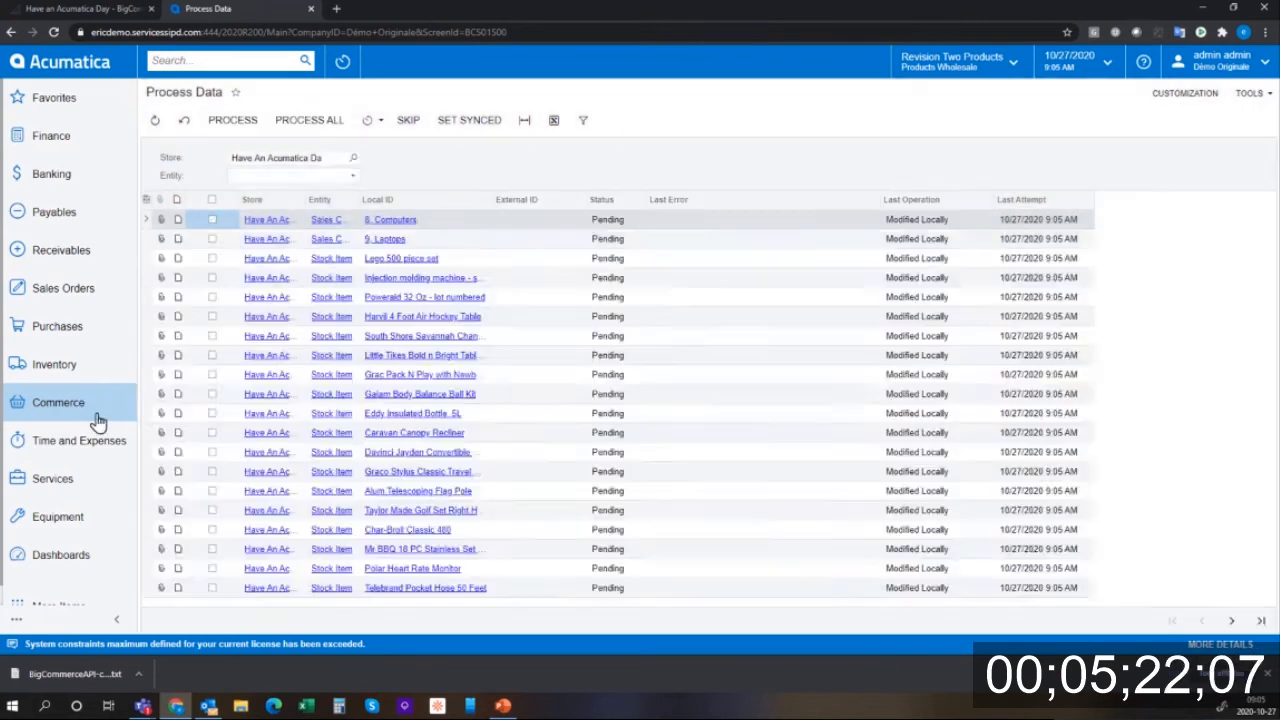
pyautogui.click(91, 410)
# - Run Prepare Data for Sales Category and Stock Item, finishing with 2 processed, 0 errors
pyautogui.click(424, 159)
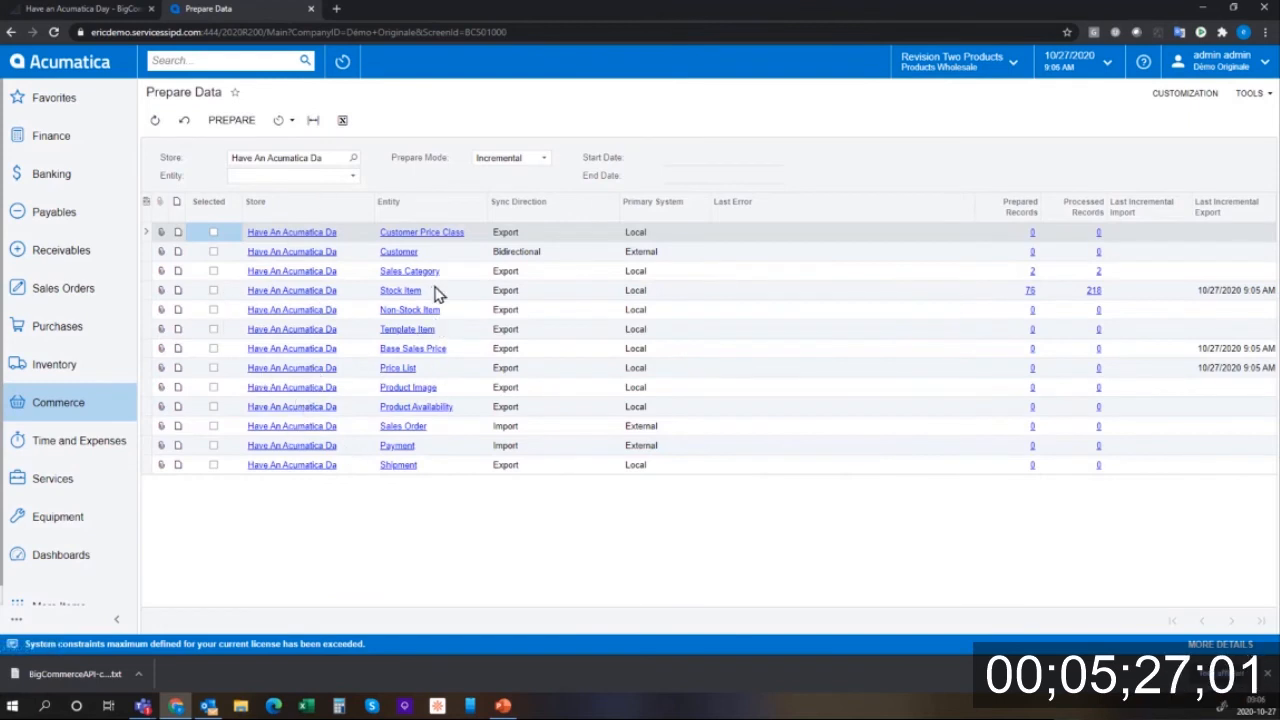
pyautogui.click(213, 271)
pyautogui.click(231, 122)
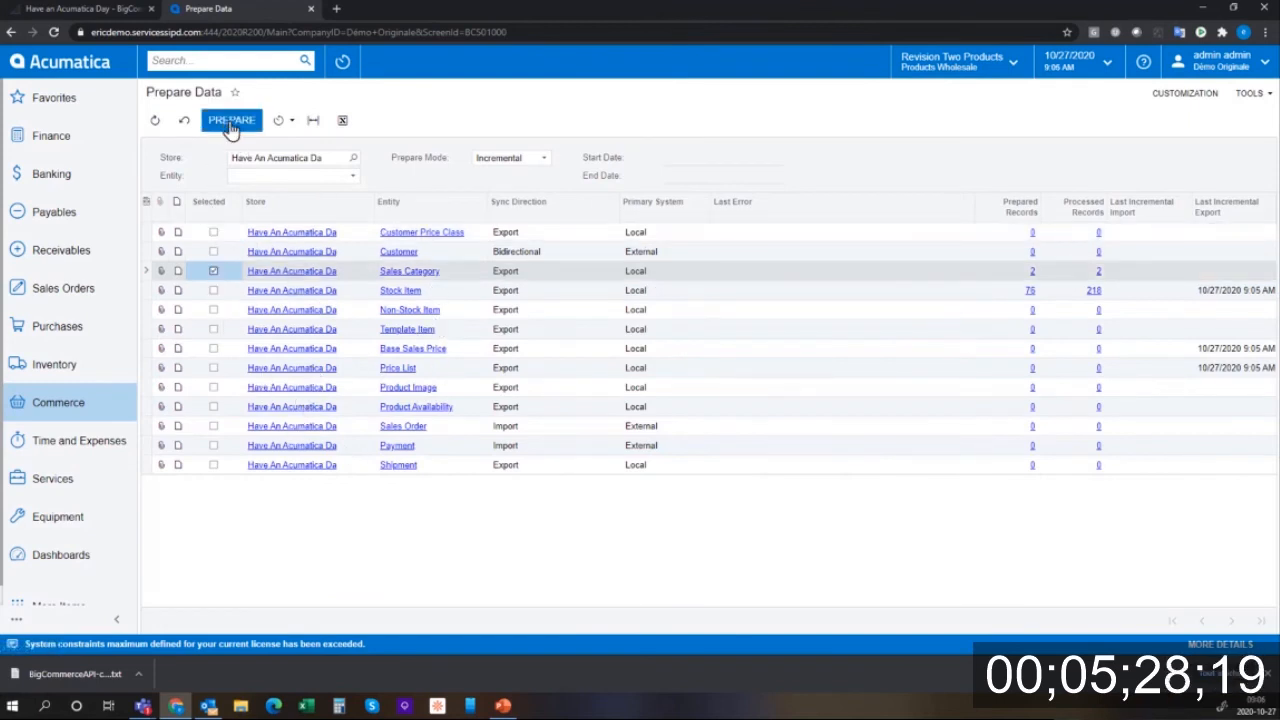
pyautogui.click(213, 291)
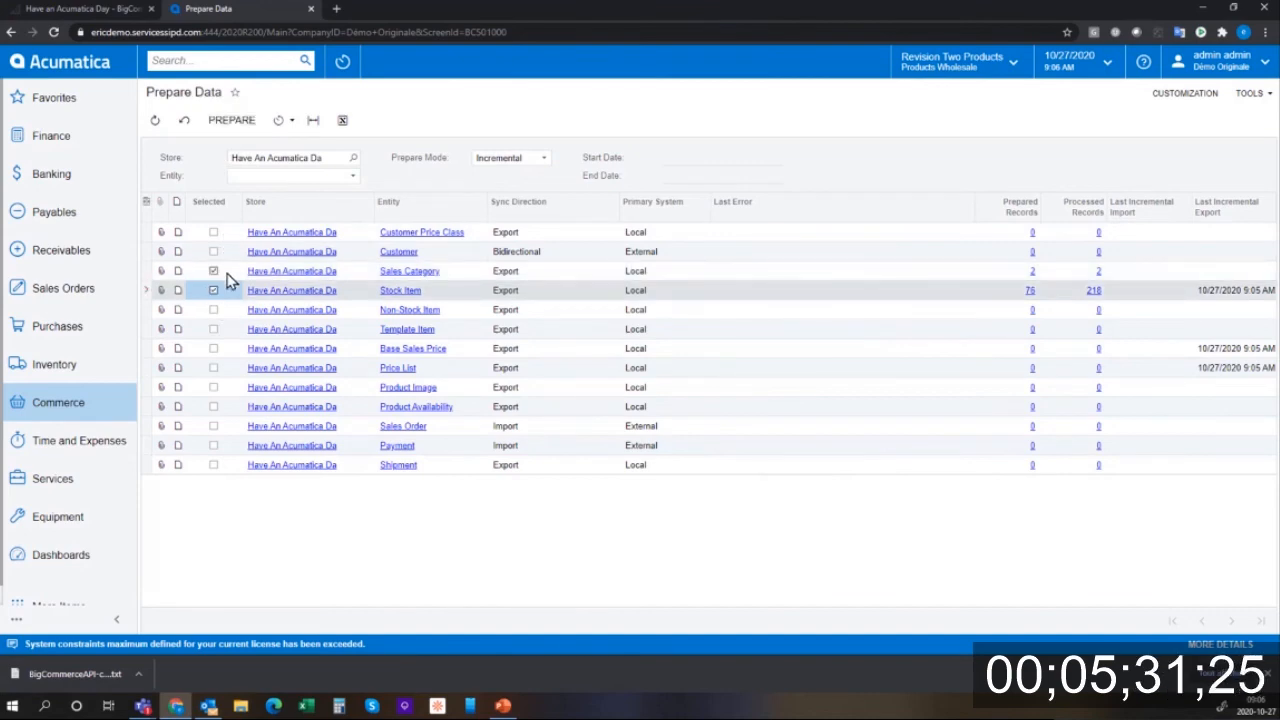
pyautogui.click(232, 122)
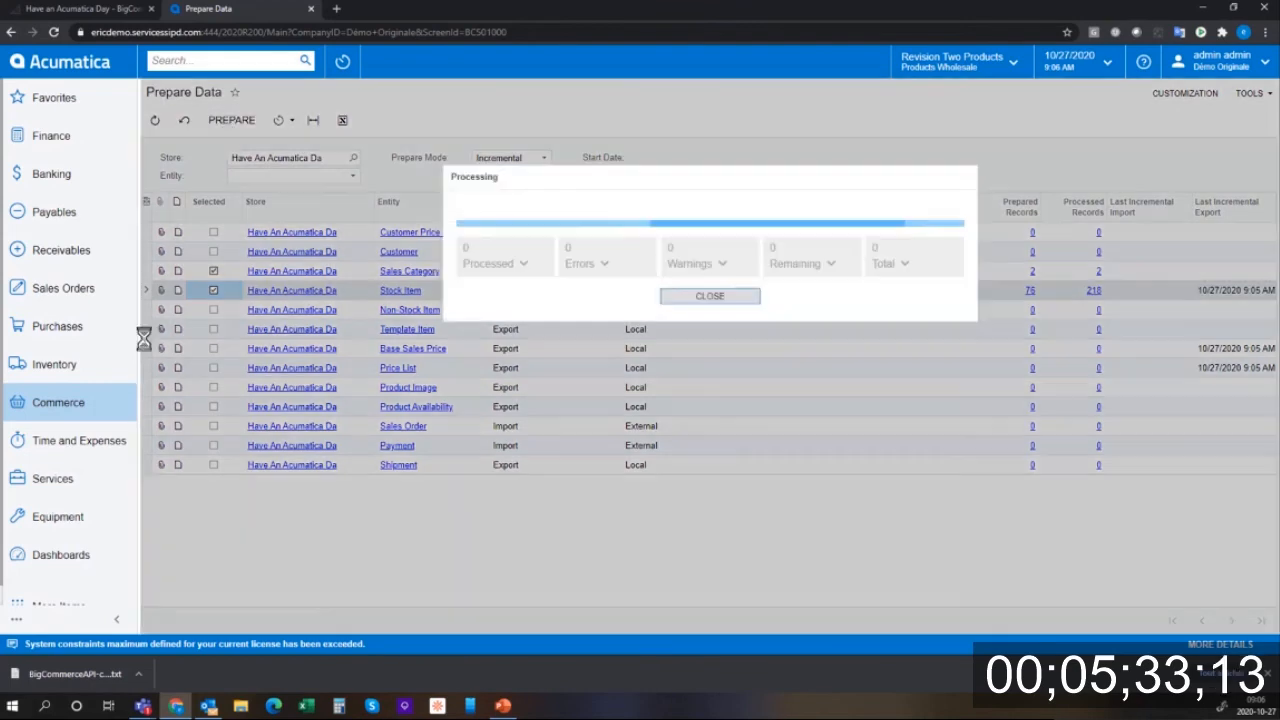
pyautogui.click(709, 298)
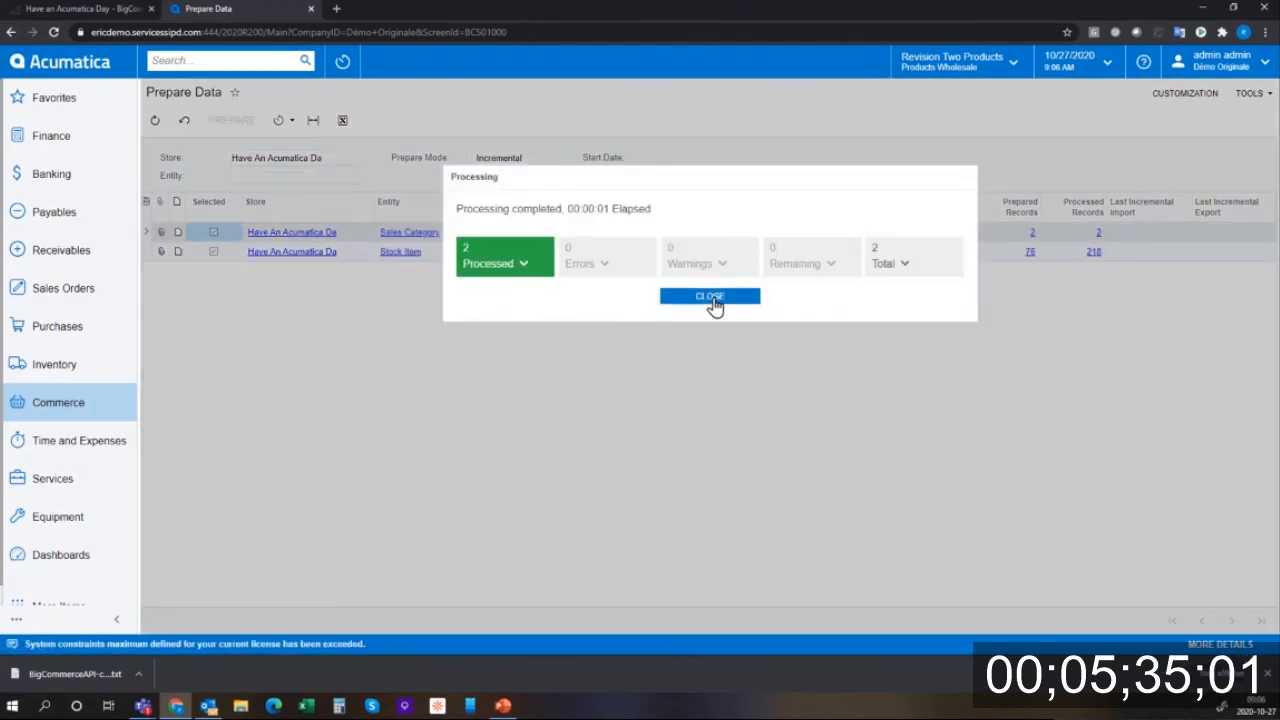
pyautogui.click(68, 415)
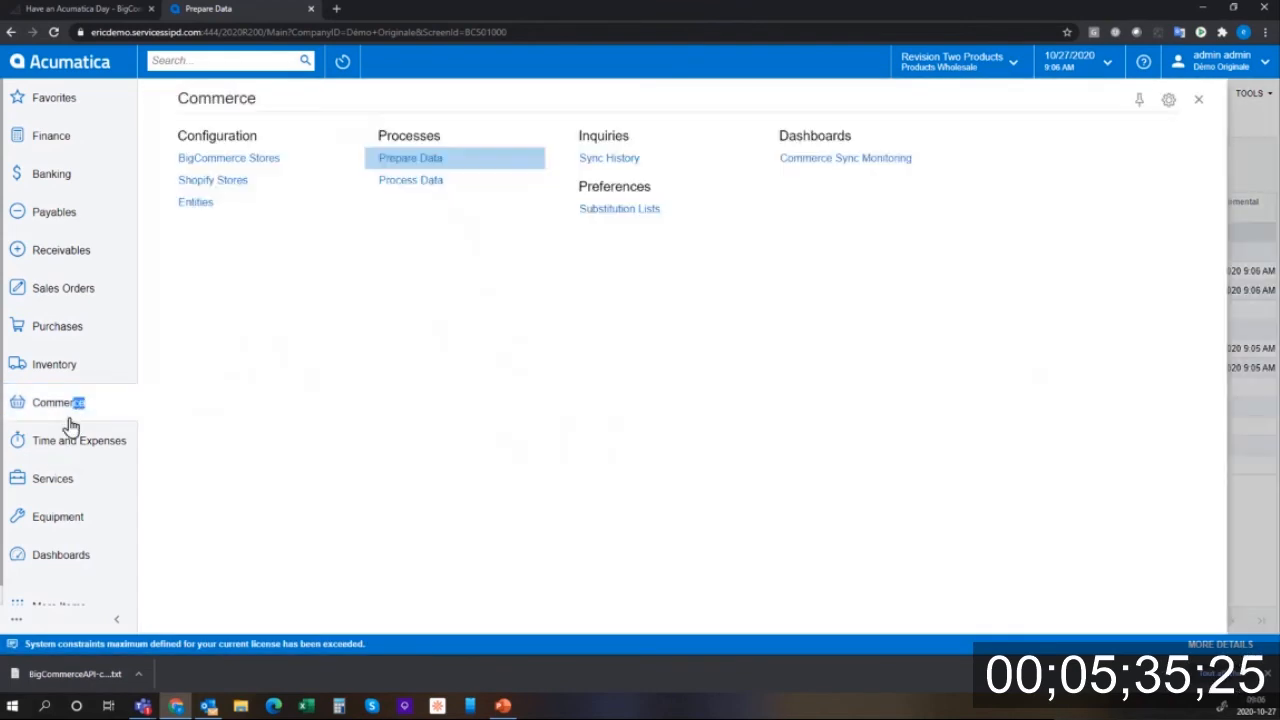
# - Filter Process Data to Sales Category and sync all 12 records with zero errors
pyautogui.click(407, 181)
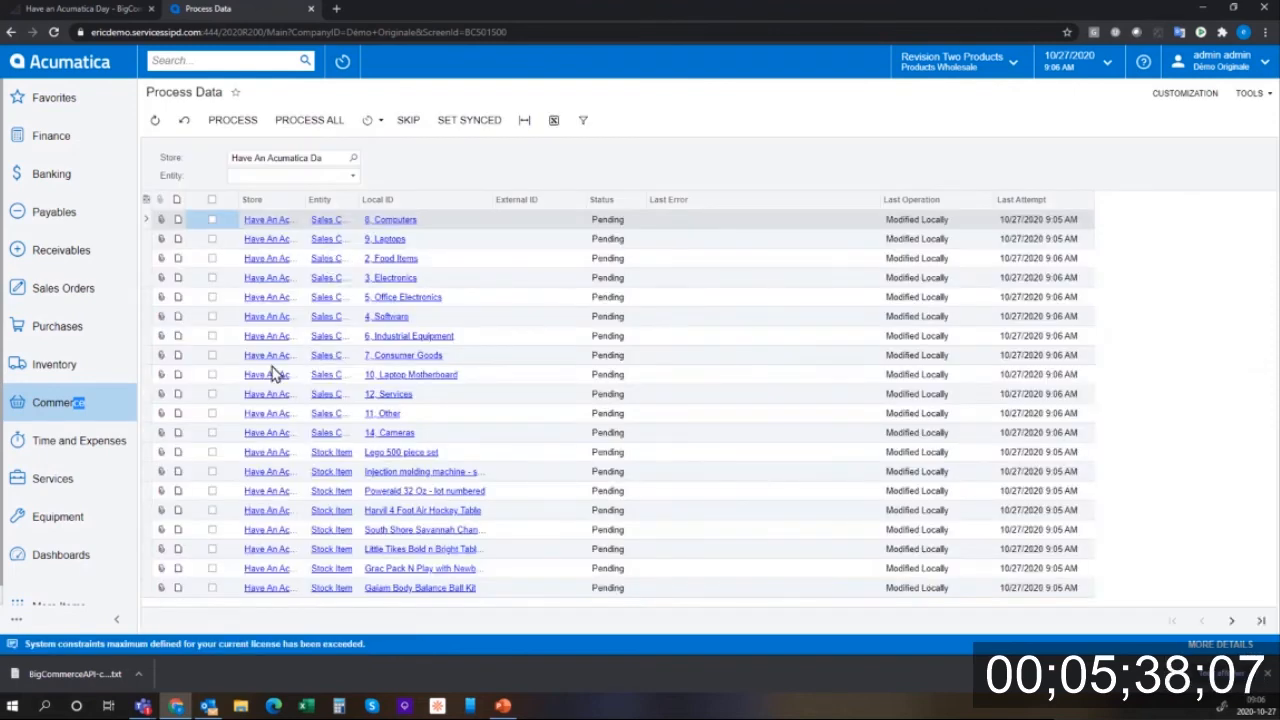
pyautogui.click(213, 240)
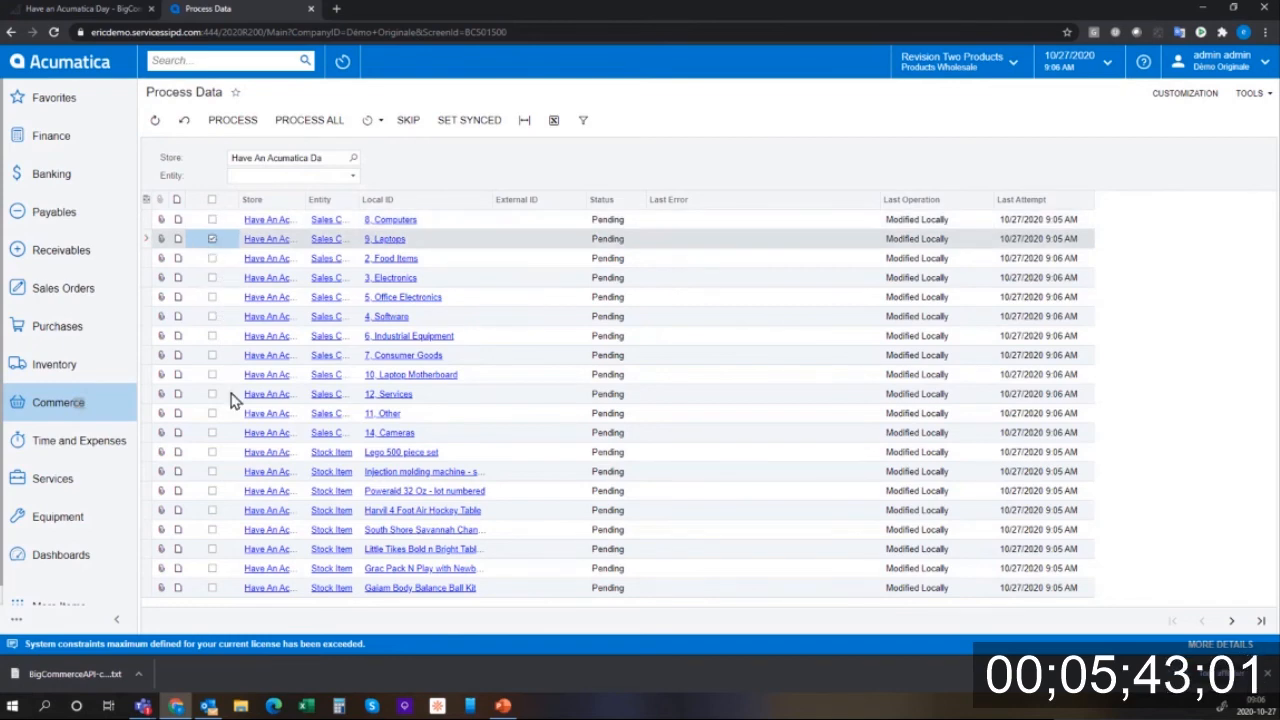
pyautogui.click(354, 178)
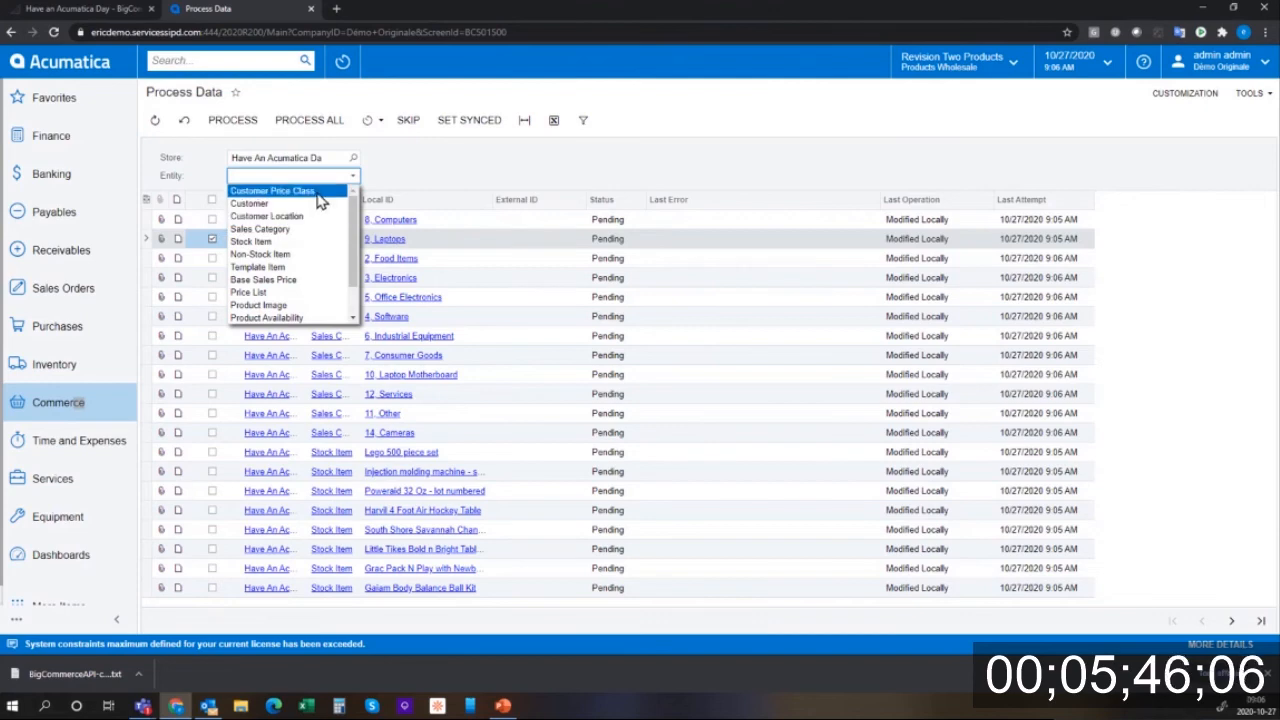
pyautogui.click(304, 242)
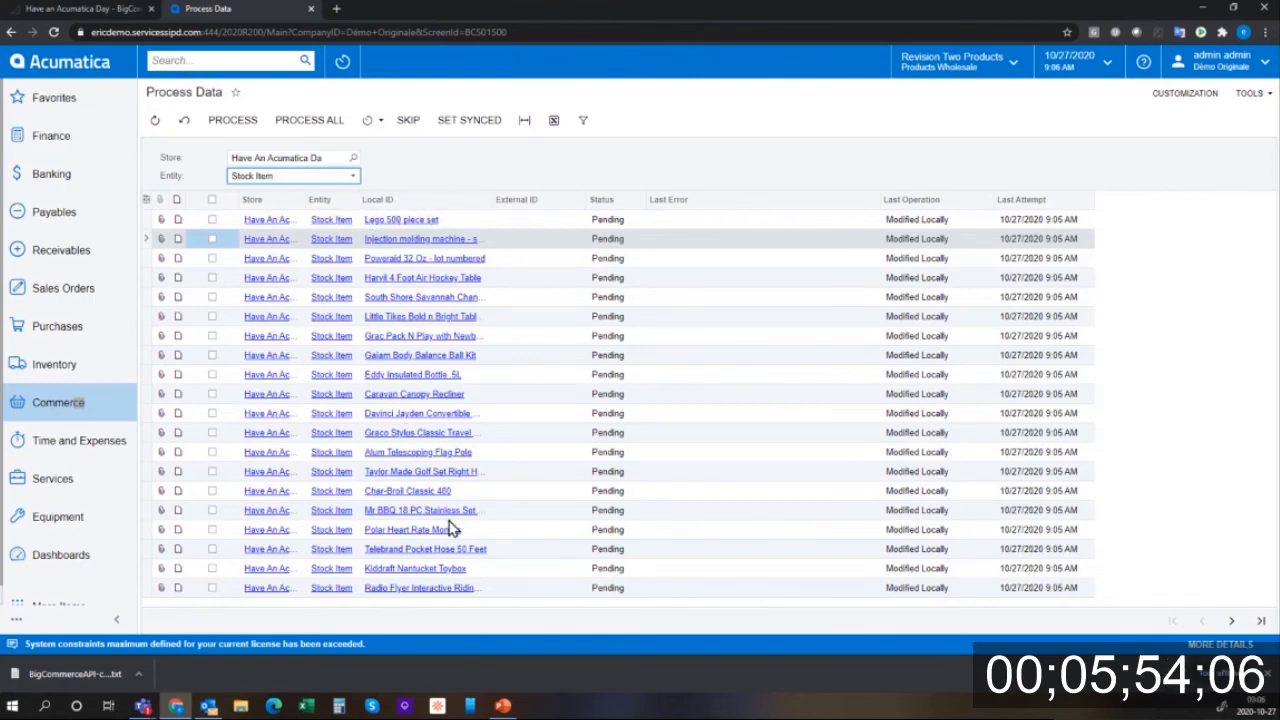
pyautogui.click(310, 180)
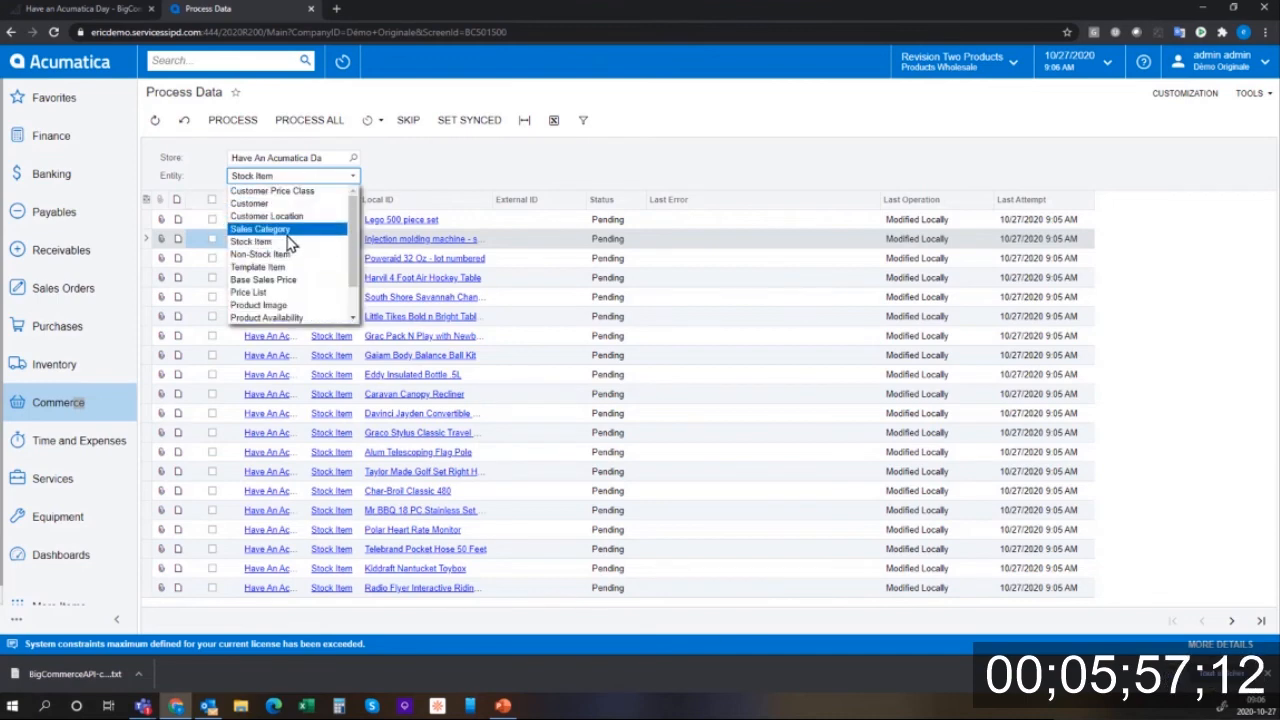
pyautogui.click(287, 231)
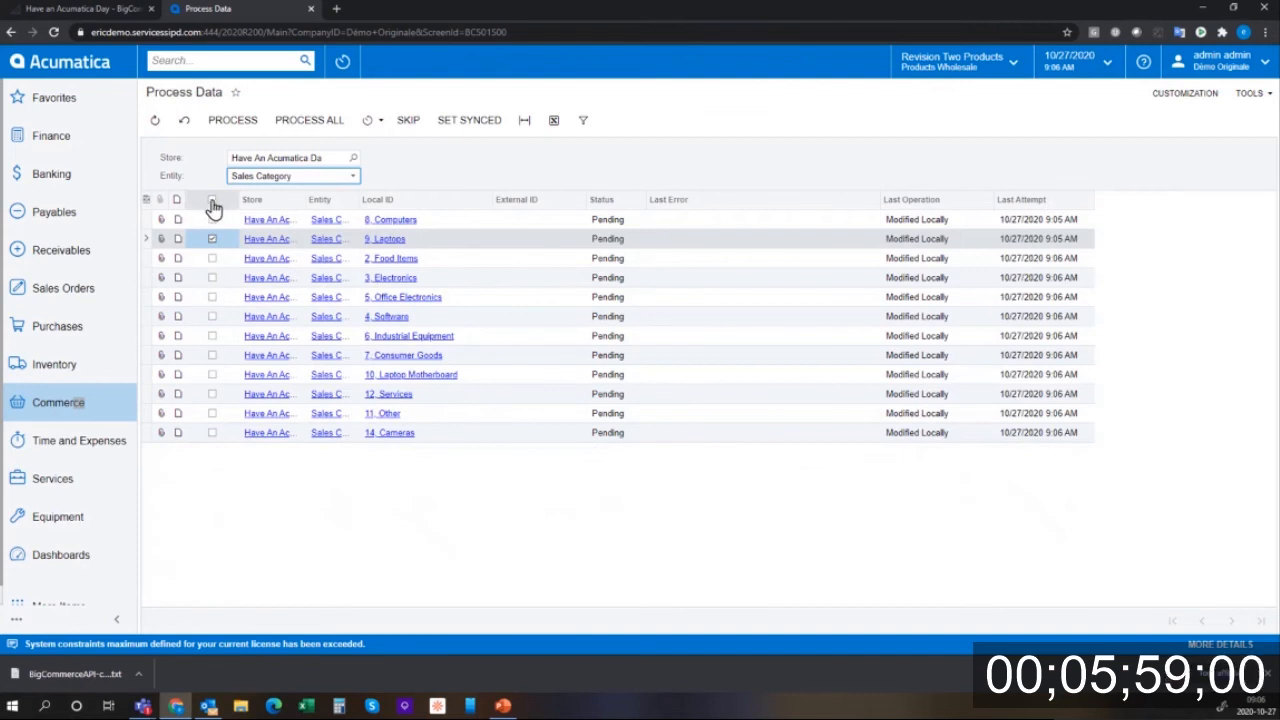
pyautogui.click(212, 201)
pyautogui.click(225, 120)
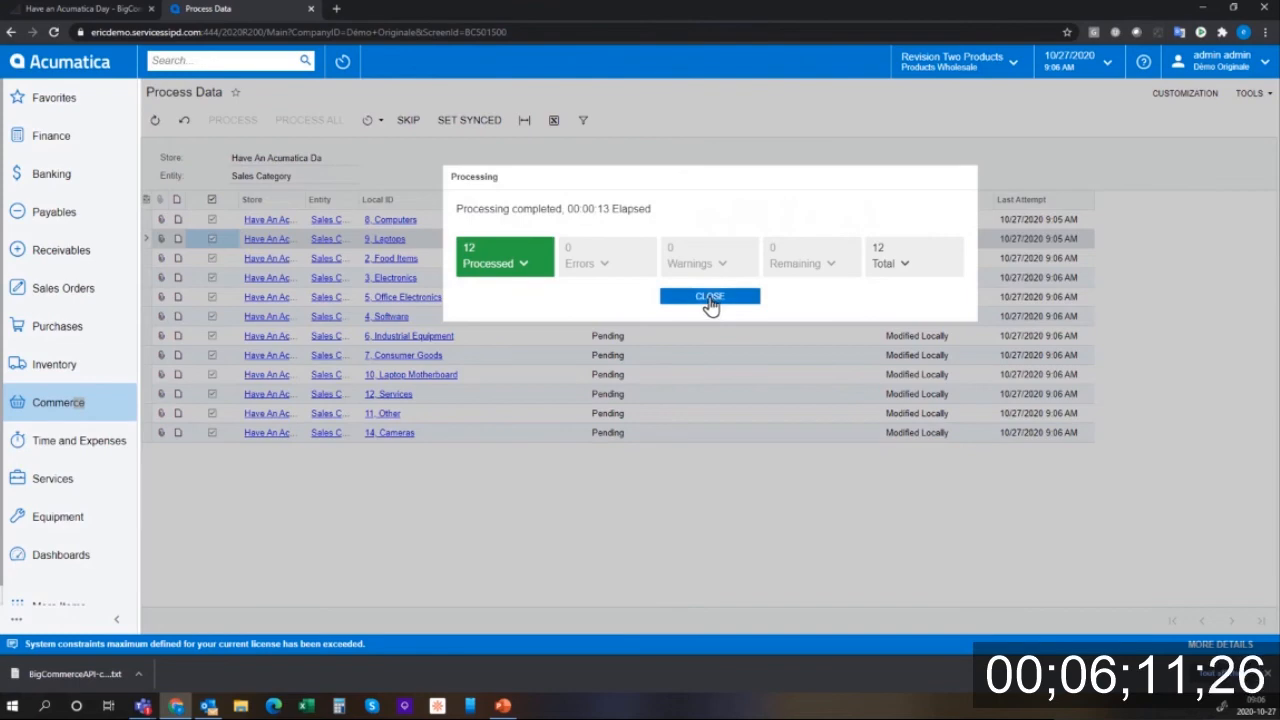
pyautogui.click(709, 298)
pyautogui.click(353, 176)
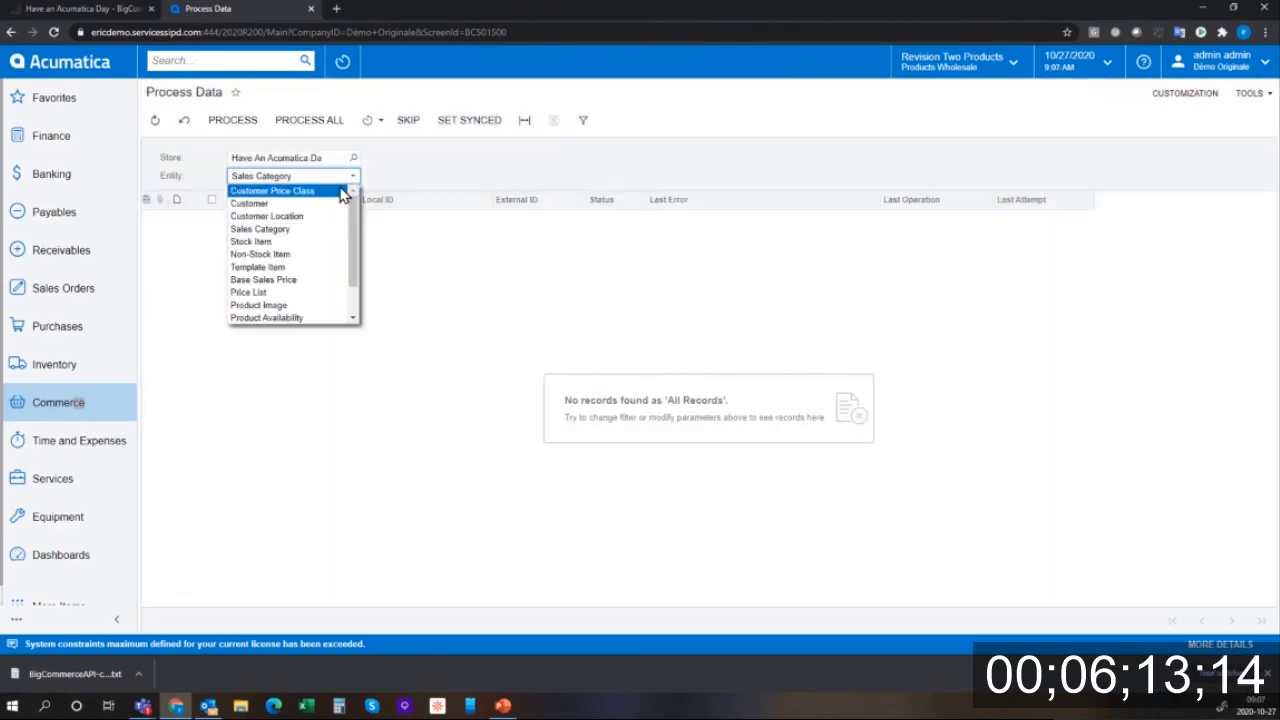
# - Process all 76 pending stock items, then switch to the BigCommerce dashboard
pyautogui.click(313, 242)
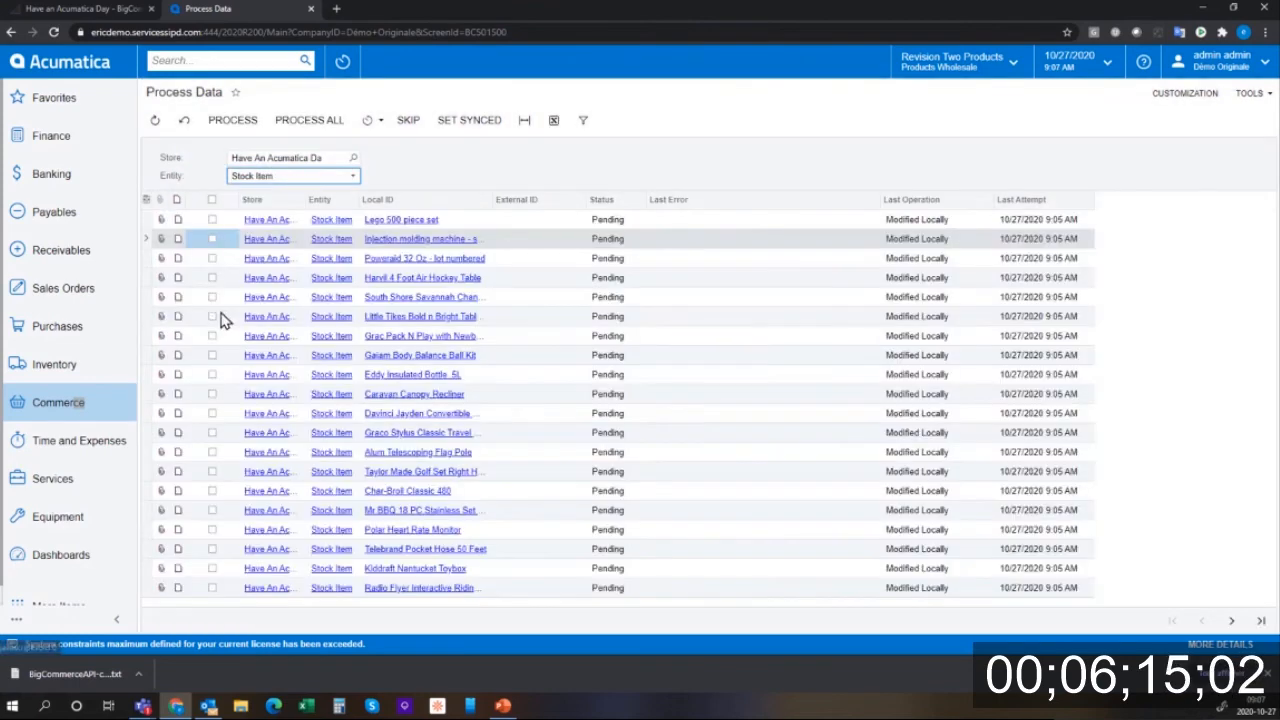
pyautogui.click(318, 122)
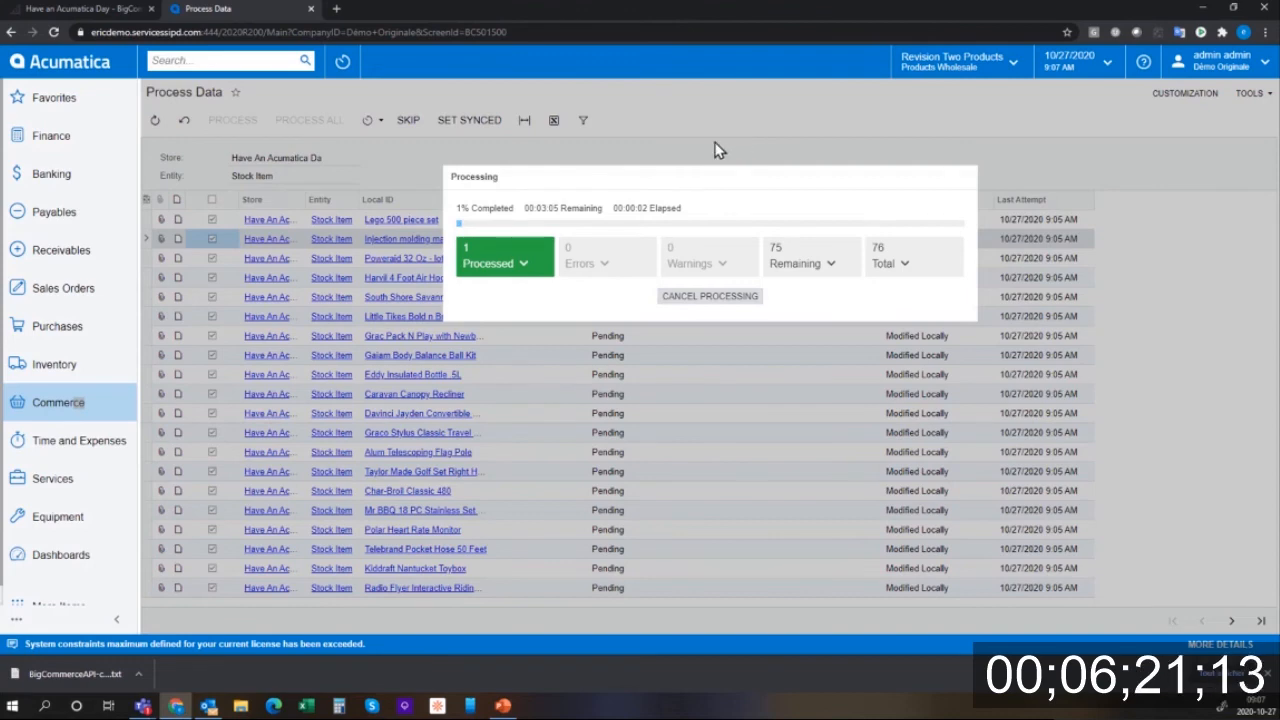
pyautogui.click(82, 10)
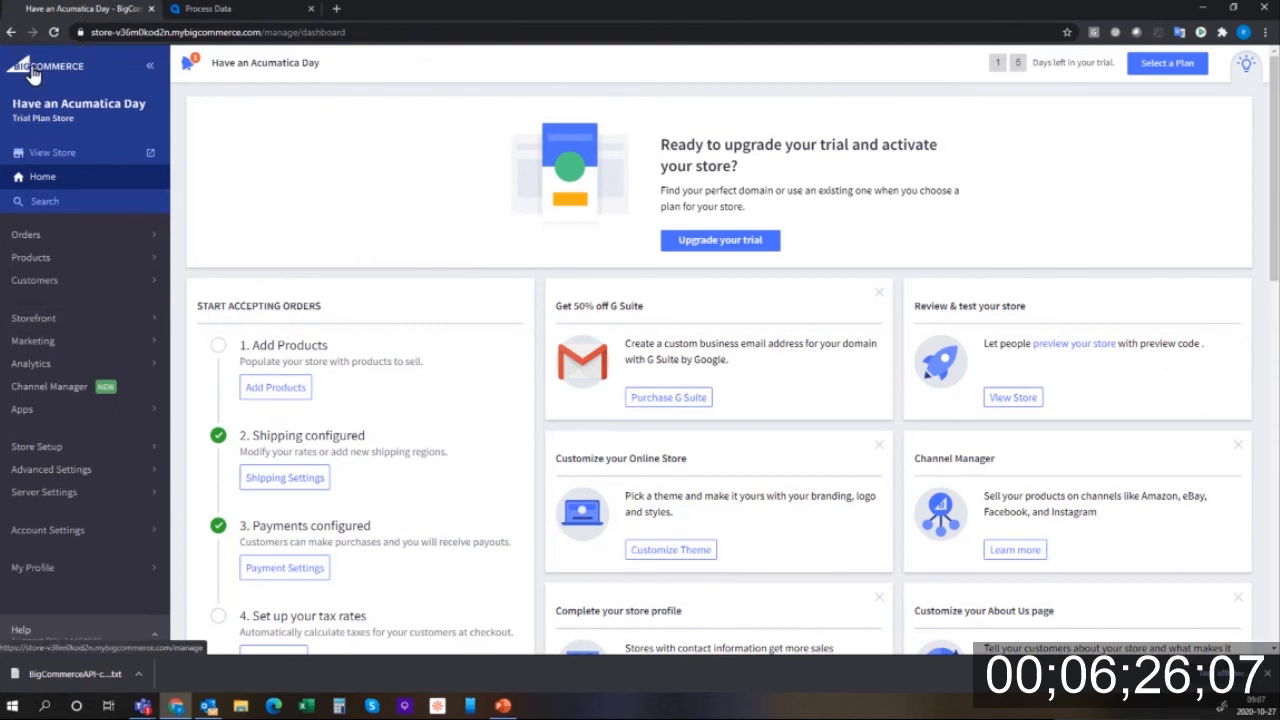
# - Open the live storefront and browse the All Computers category page
pyautogui.click(45, 152)
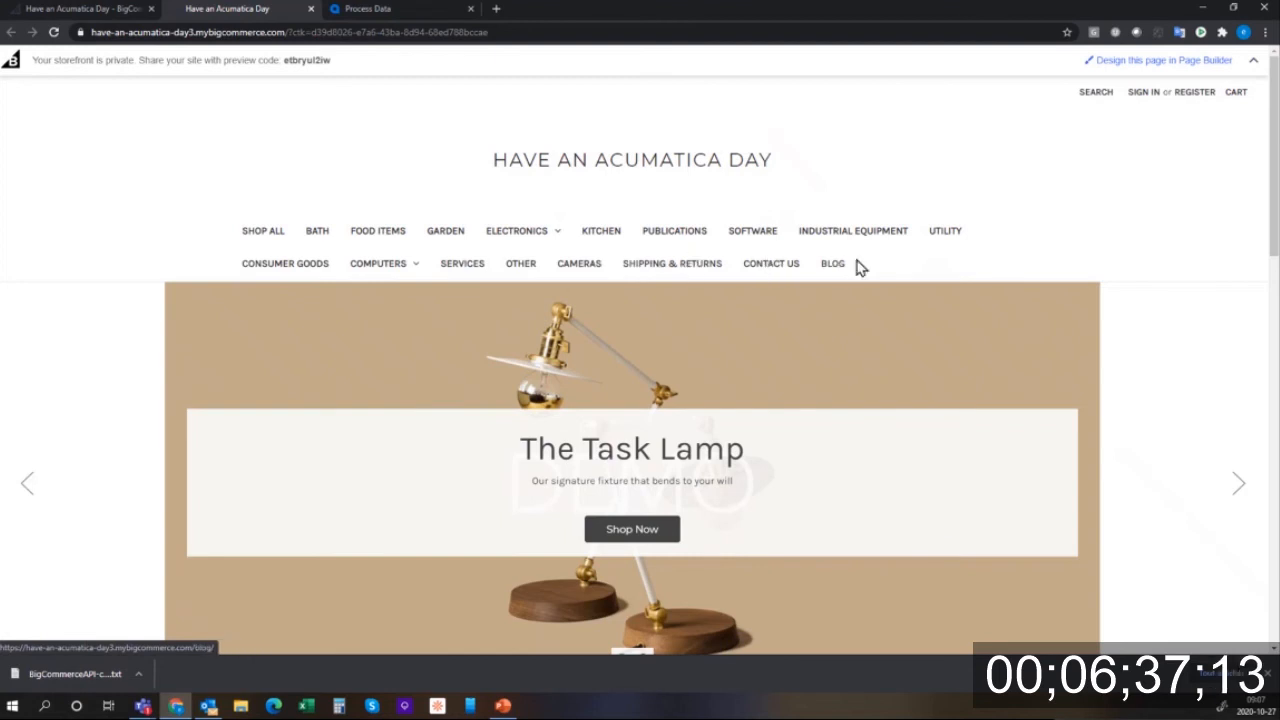
pyautogui.click(414, 270)
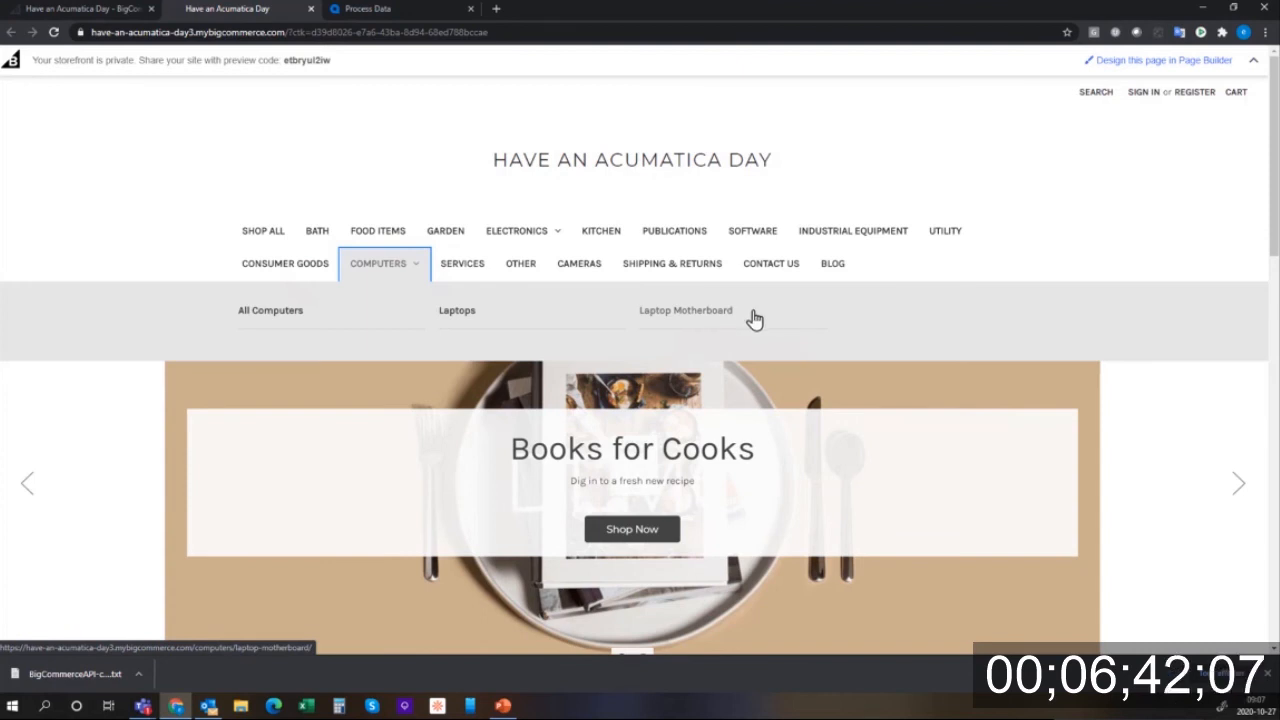
pyautogui.click(290, 321)
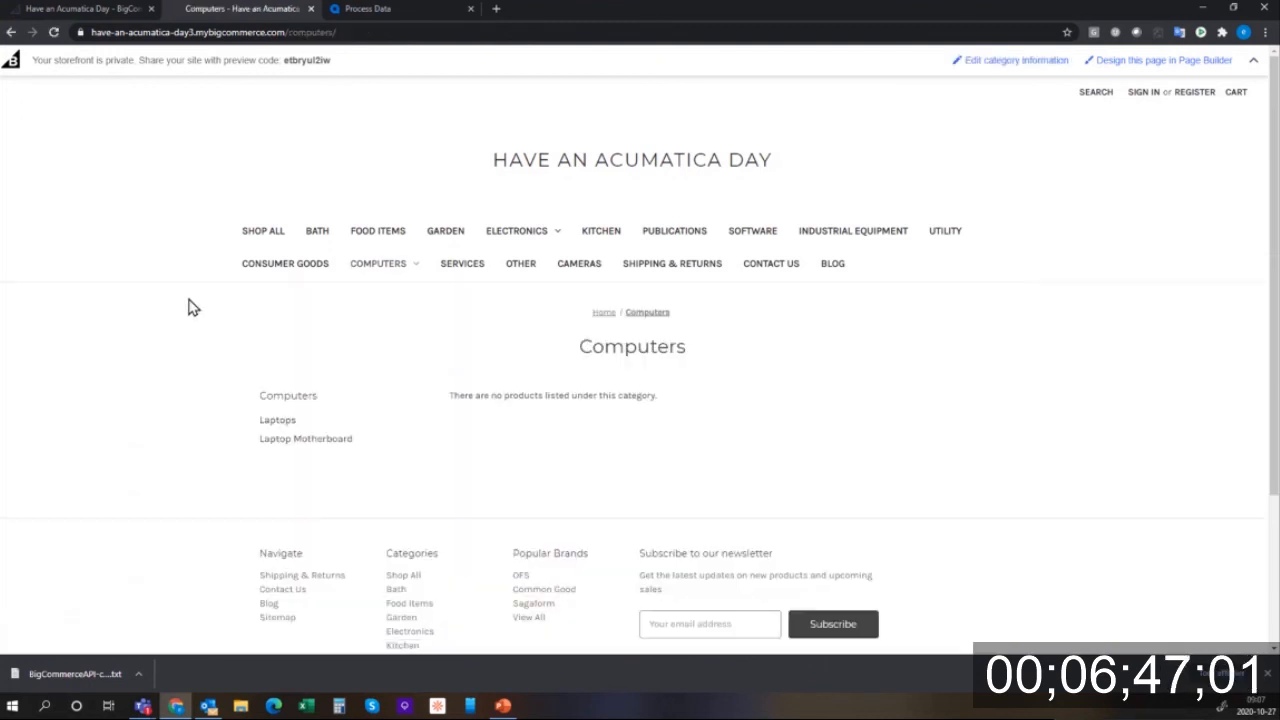
pyautogui.scroll(-3, 166, 394)
pyautogui.scroll(3, 160, 374)
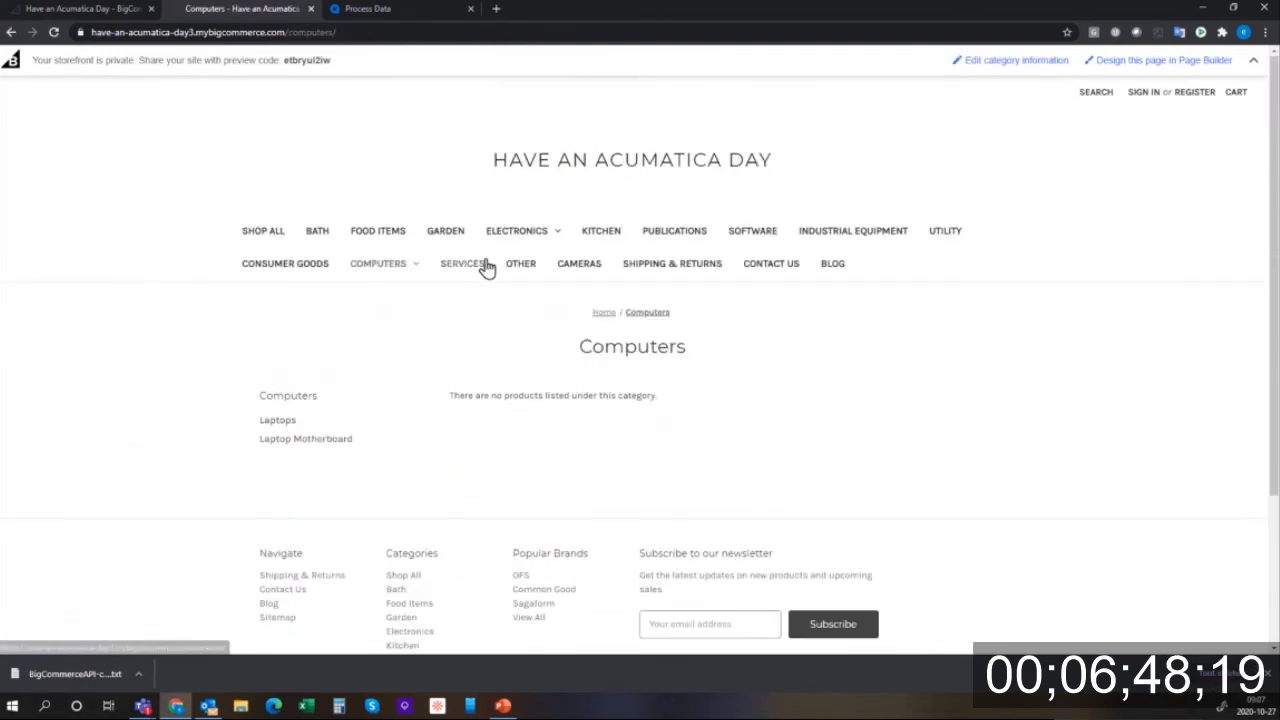
# - Browse Cameras and All Electronics, locating the Polar Heart Rate Monitor at $62.78
pyautogui.click(591, 266)
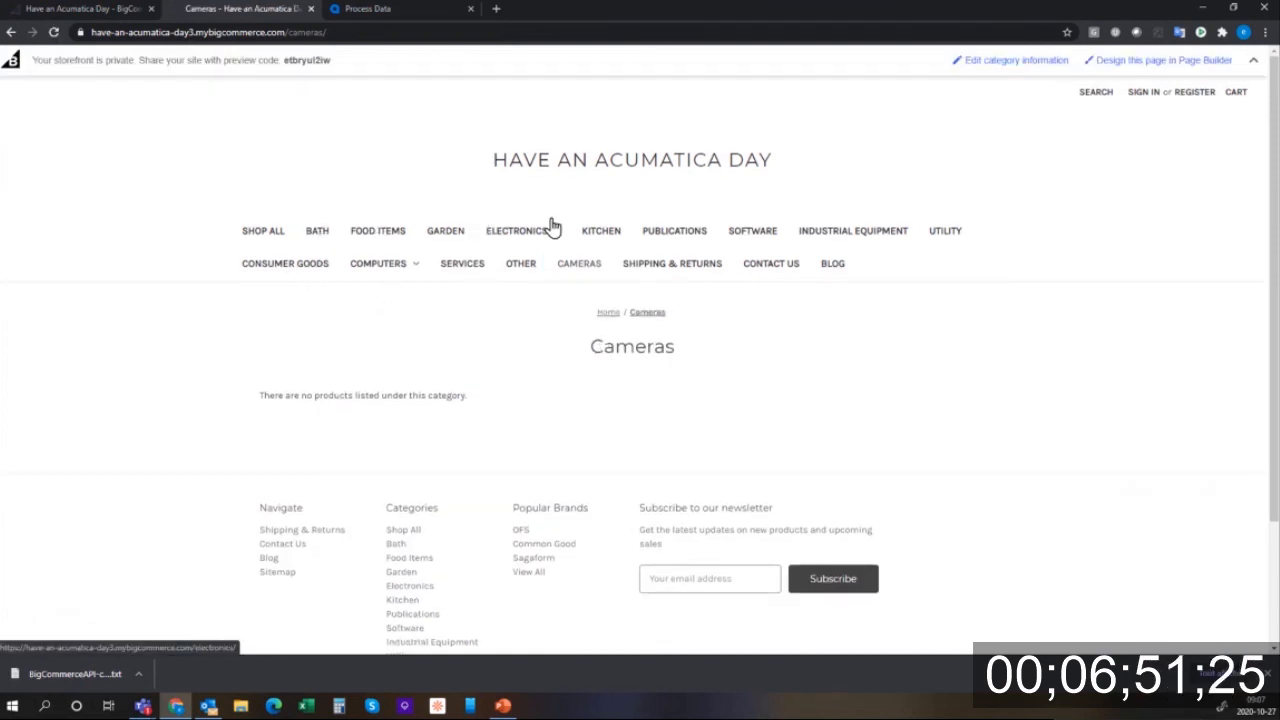
pyautogui.click(520, 230)
pyautogui.click(263, 297)
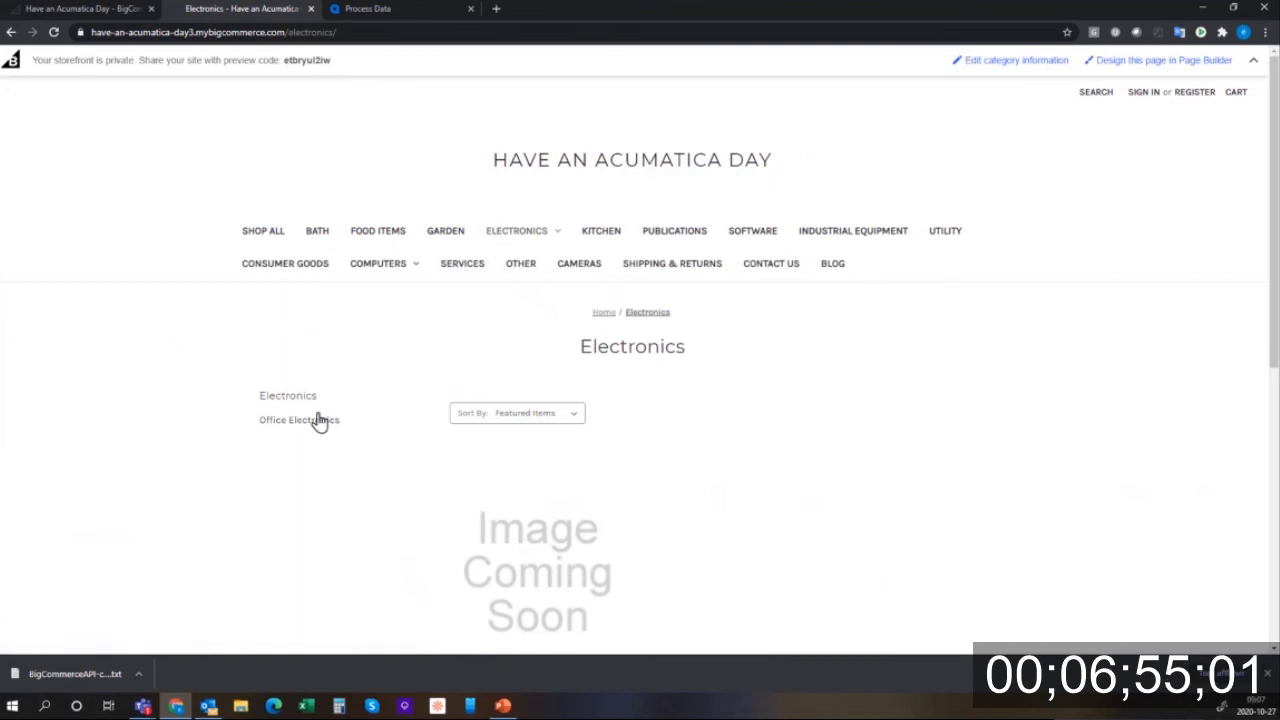
pyautogui.scroll(-3, 340, 425)
pyautogui.moveTo(514, 363)
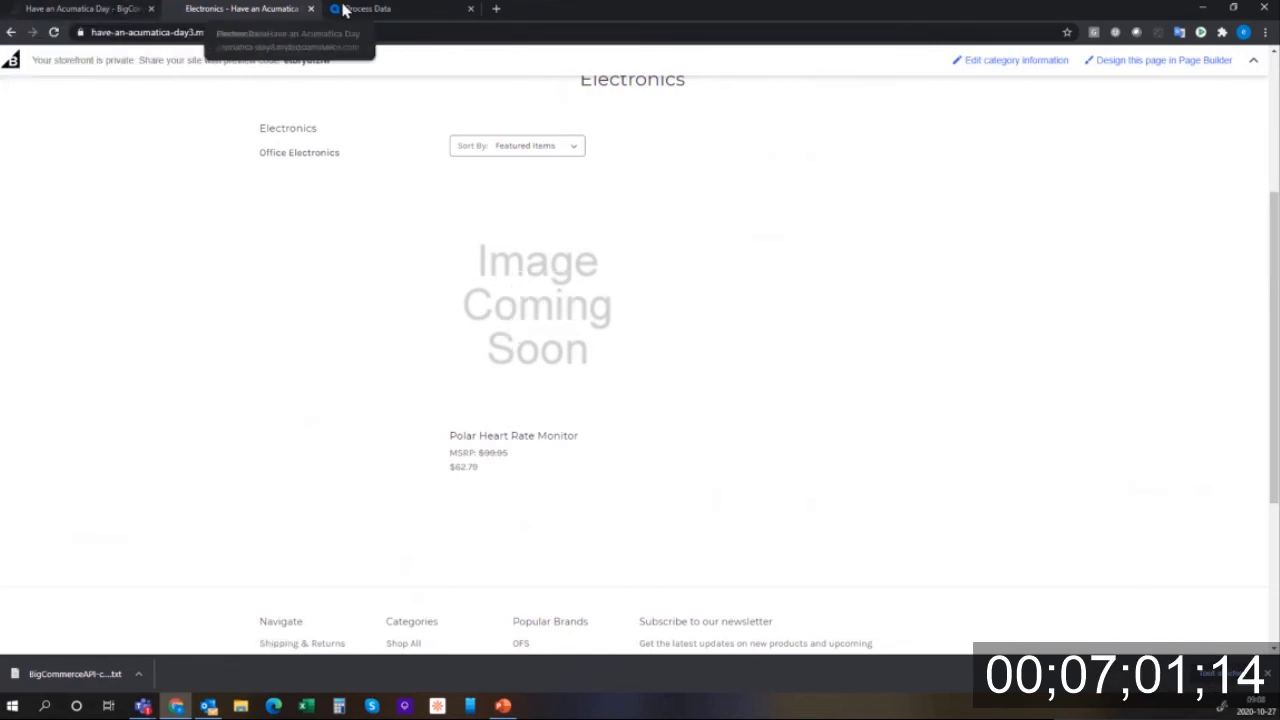
# - Search Acumatica for 'polar' and open the Polar Heart Rate Monitor stock item
pyautogui.click(383, 11)
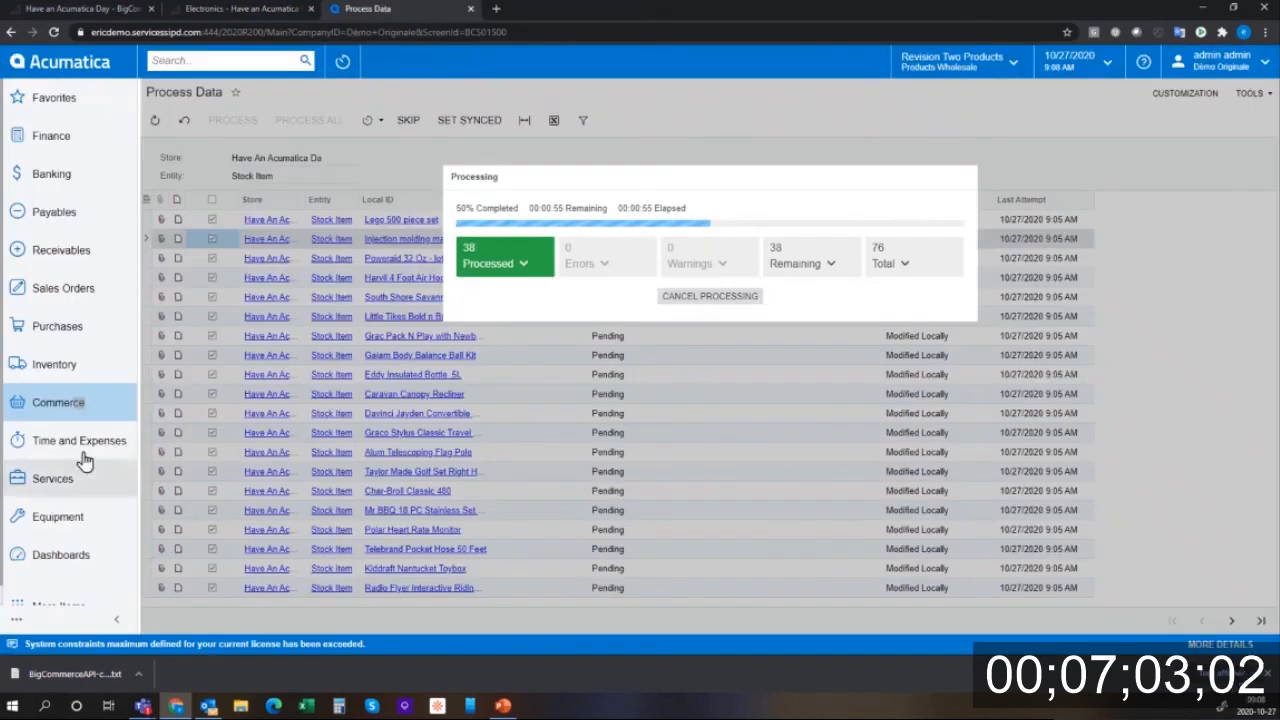
pyautogui.click(199, 63)
pyautogui.write('polar')
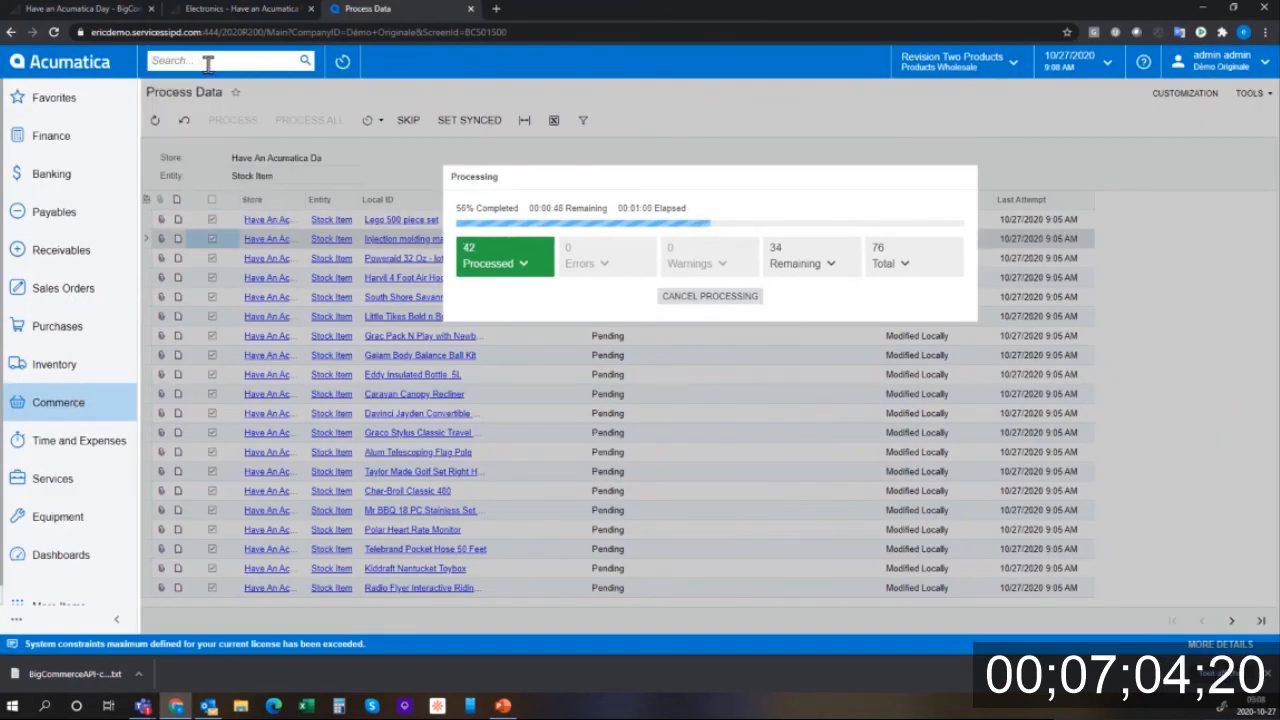
pyautogui.press('Return')
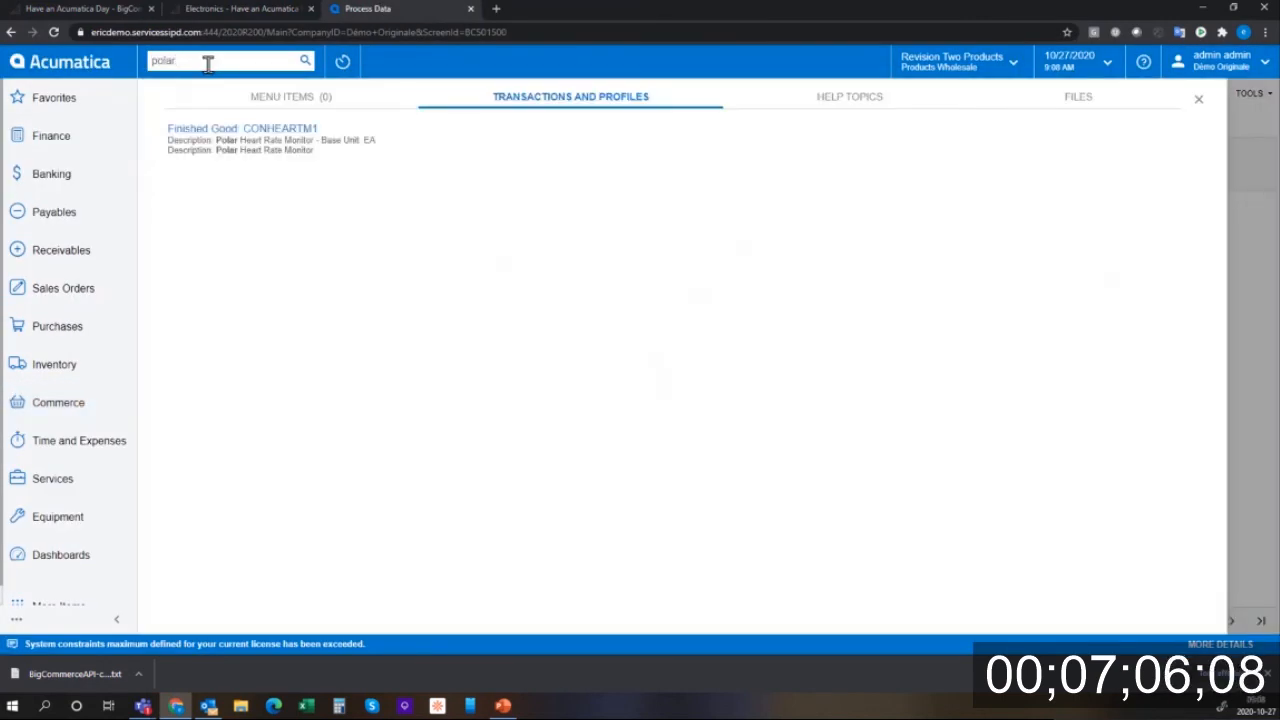
pyautogui.click(277, 127)
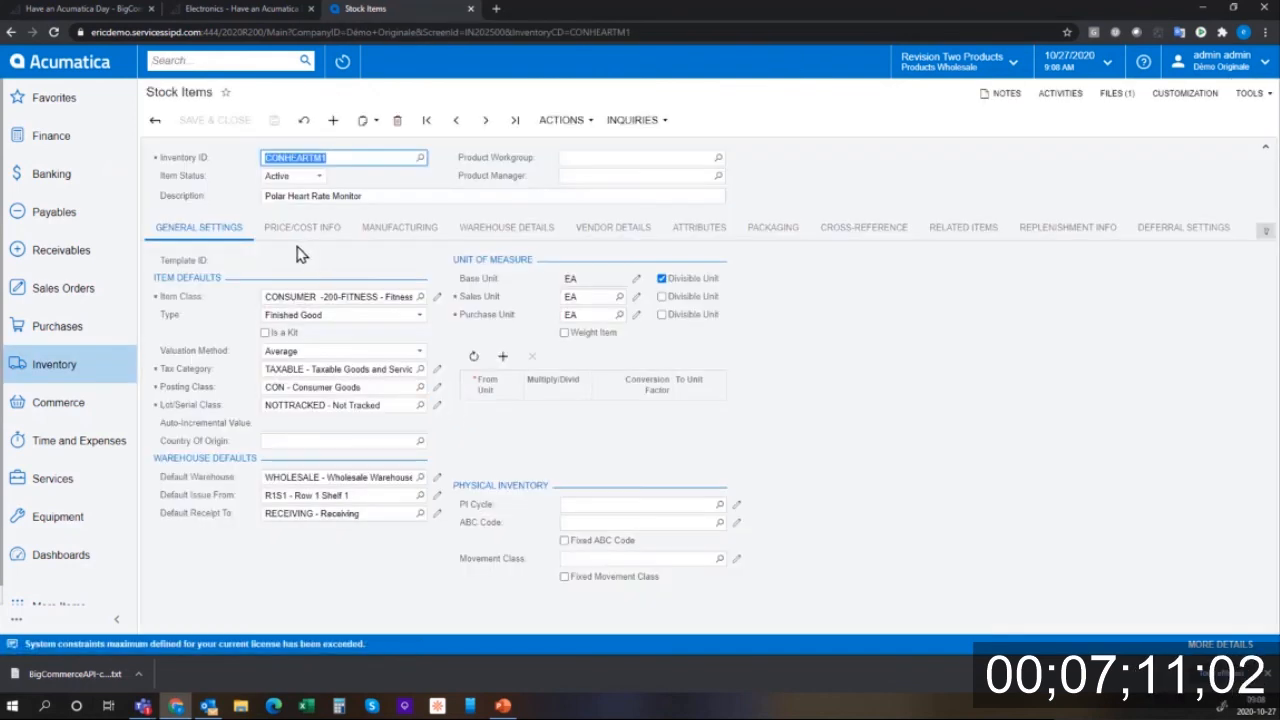
# - Review the item's eCommerce settings, then return to the BigCommerce dashboard
pyautogui.click(1265, 231)
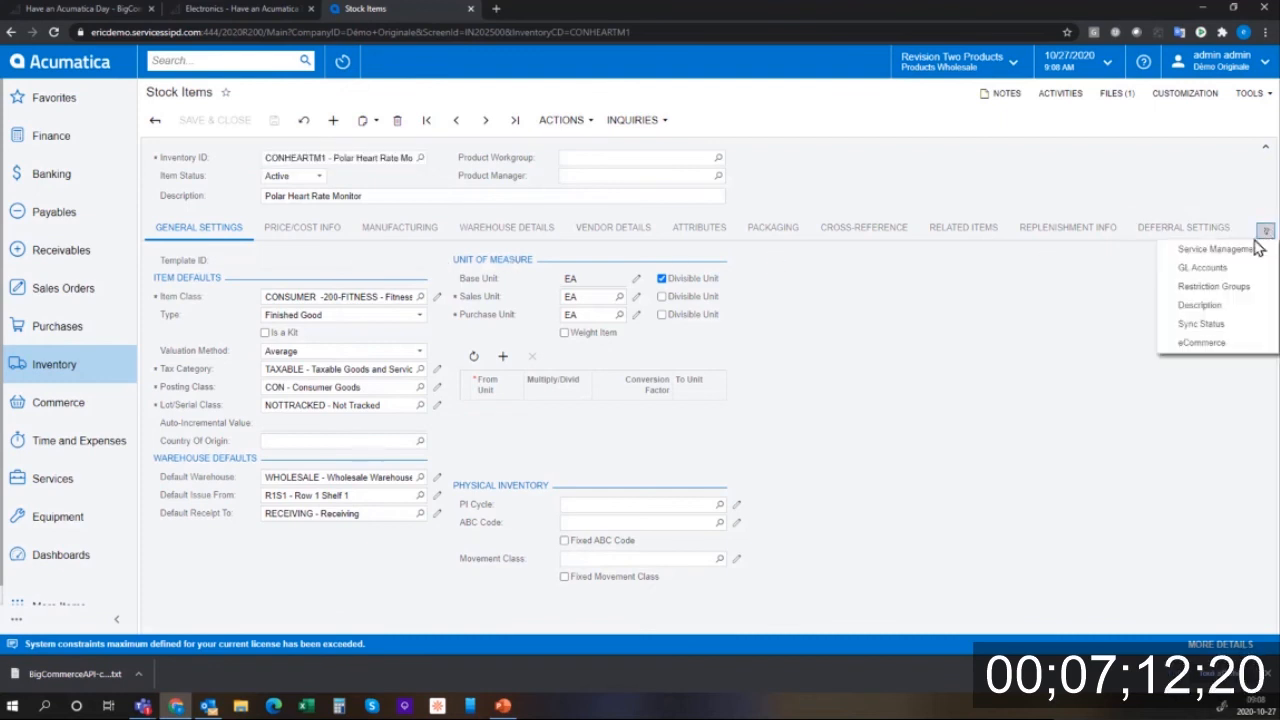
pyautogui.click(1222, 343)
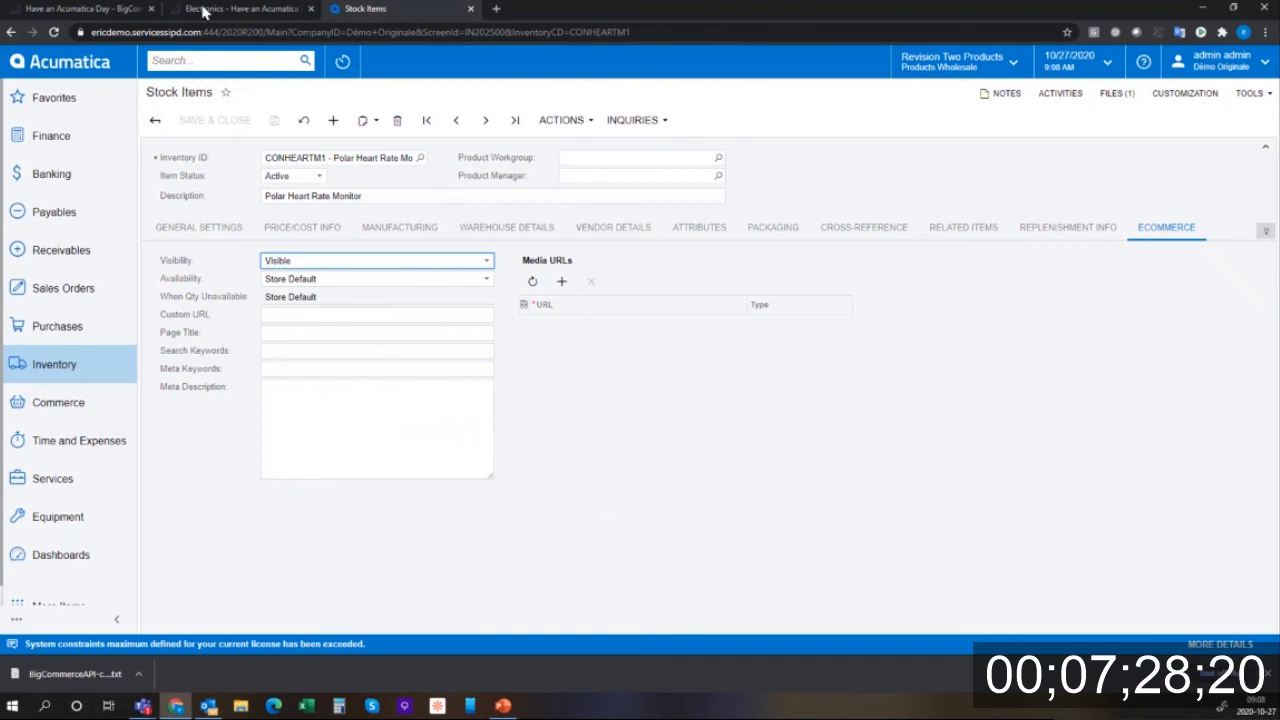
pyautogui.click(242, 12)
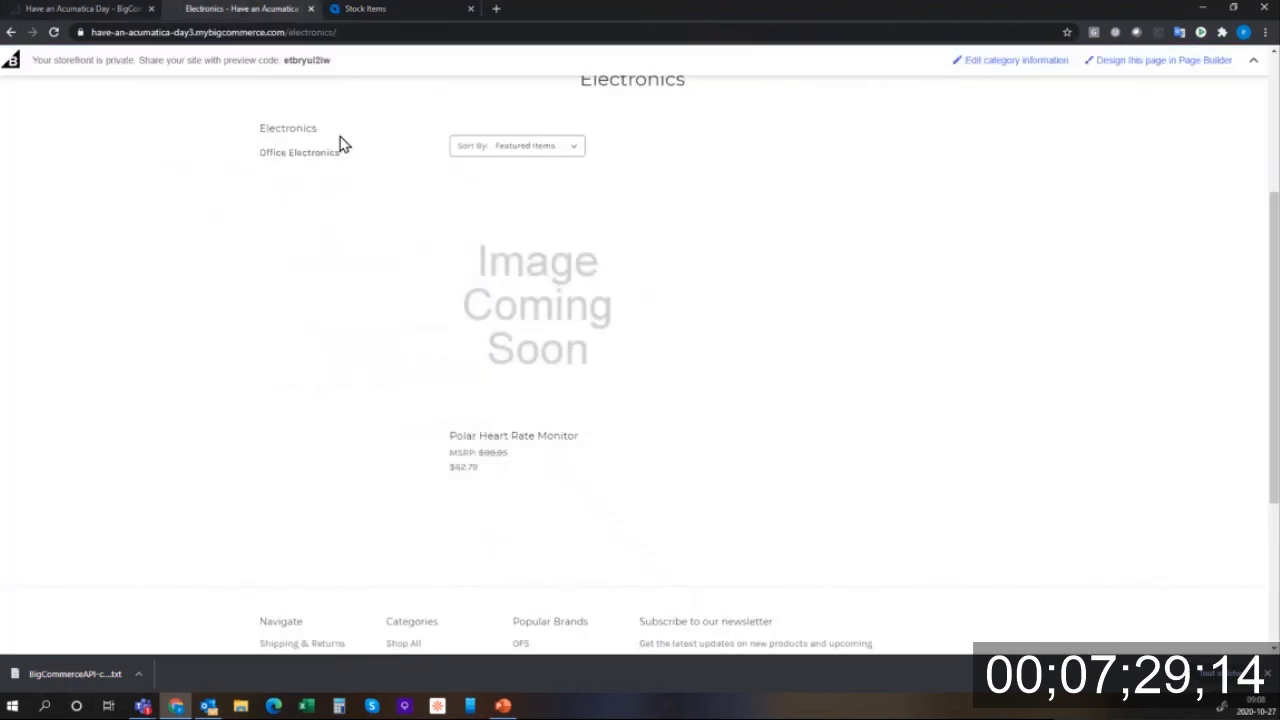
pyautogui.click(126, 10)
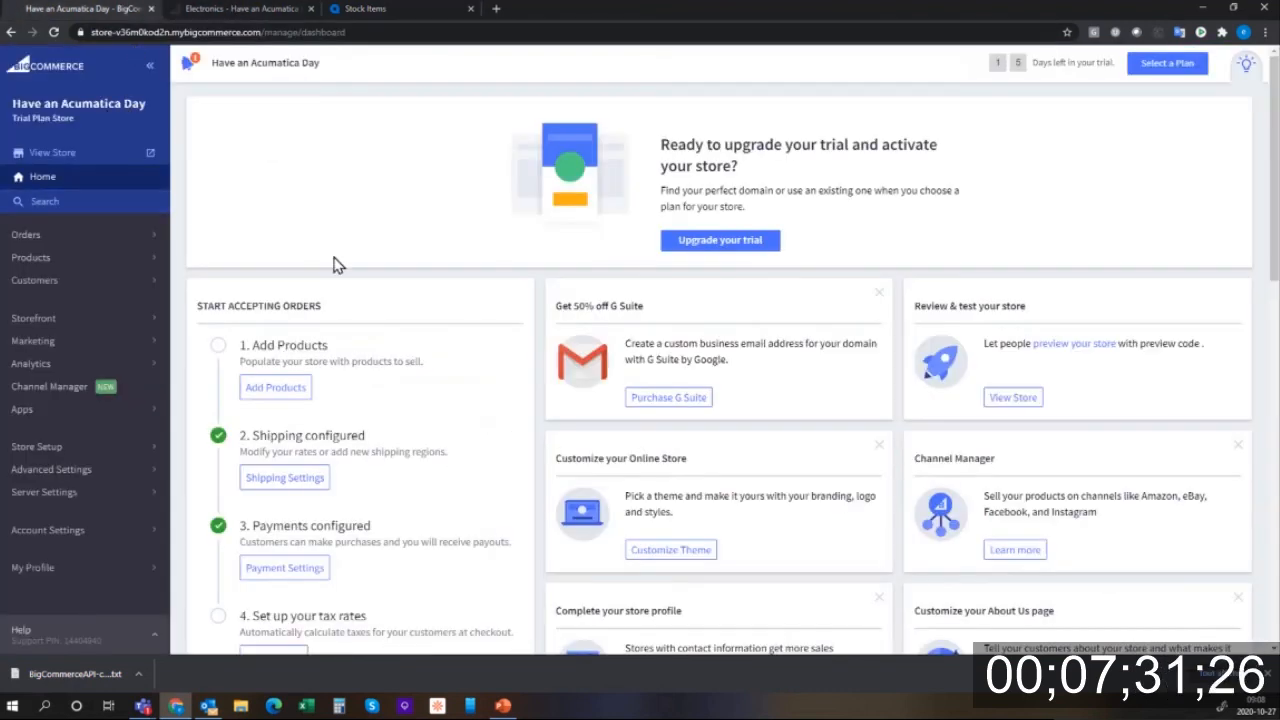